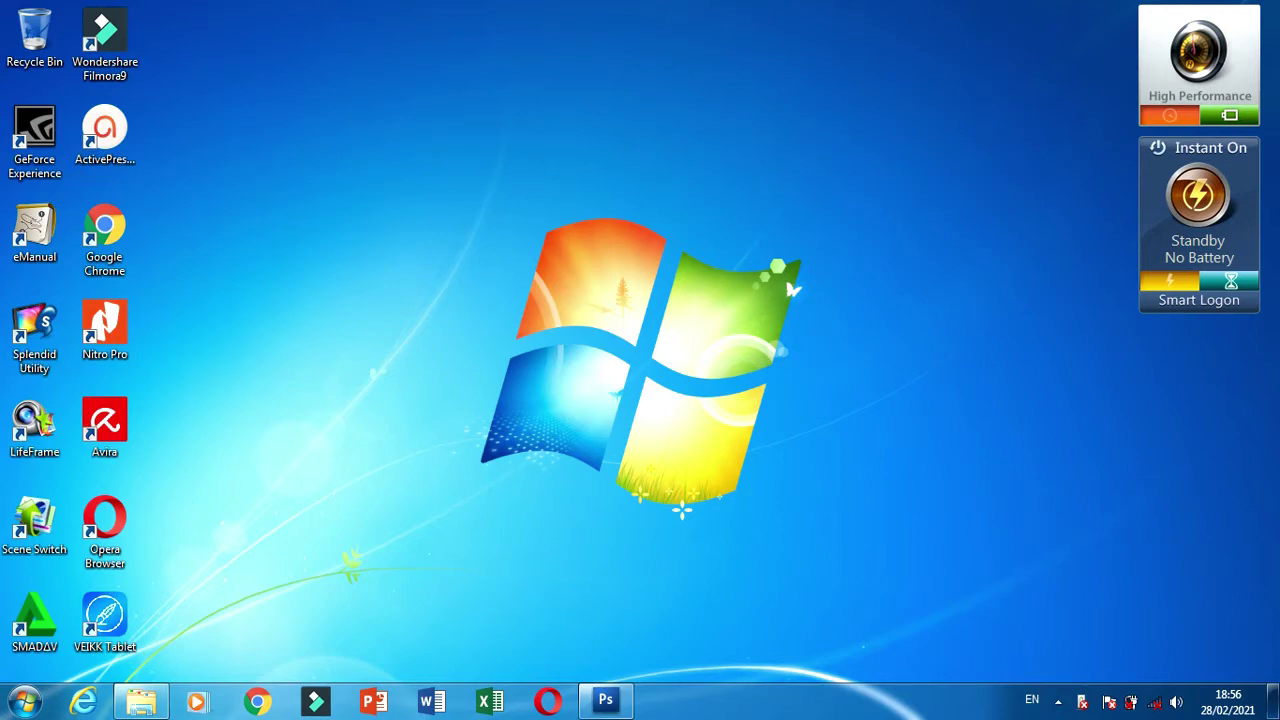
Restore the Adobe Photoshop CS3 window from the Windows 7 taskbar.
click(606, 701)
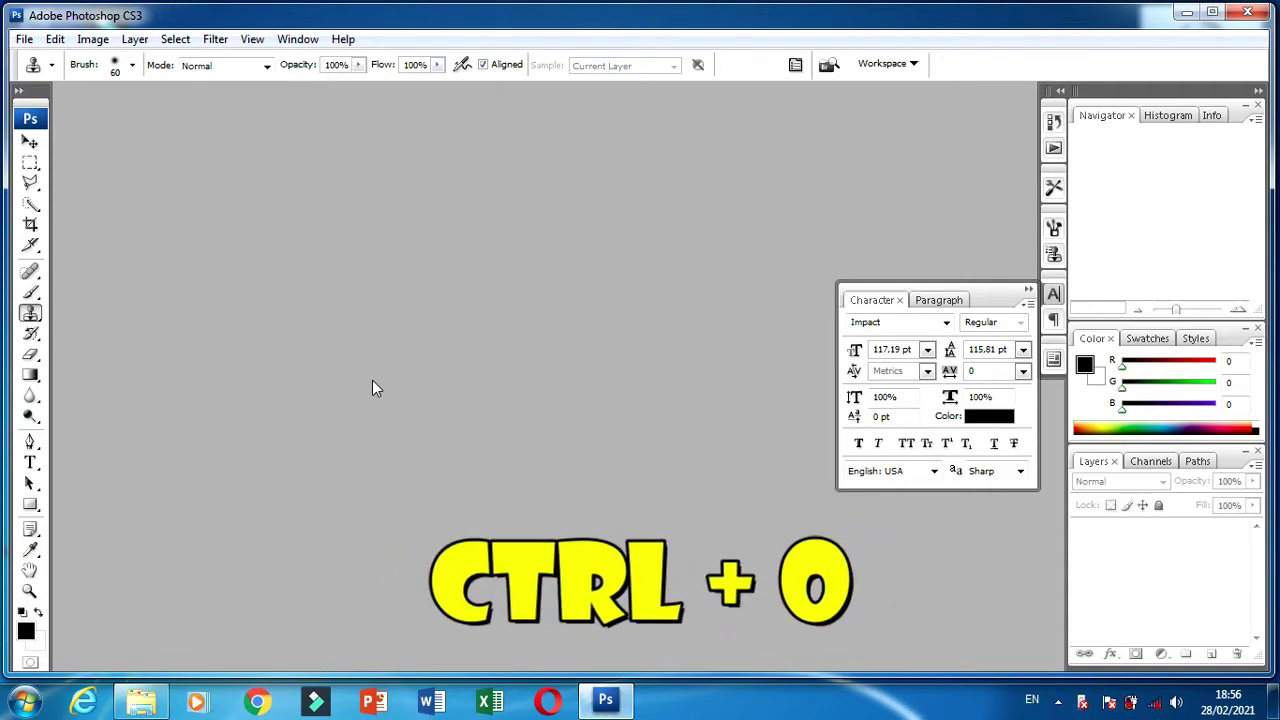
Open 20210228_114417 copy.jpg at 25%, enlarge its window and centre the man's face.
key(ctrl+o)
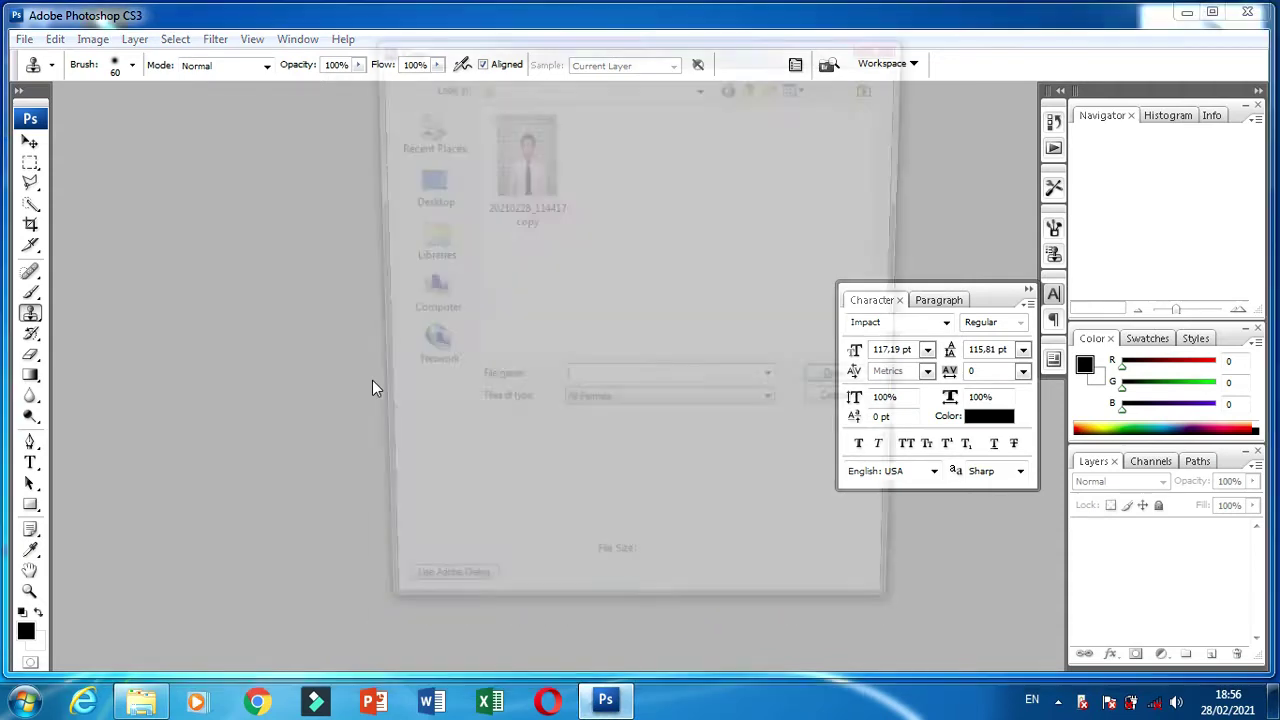
double_click(512, 192)
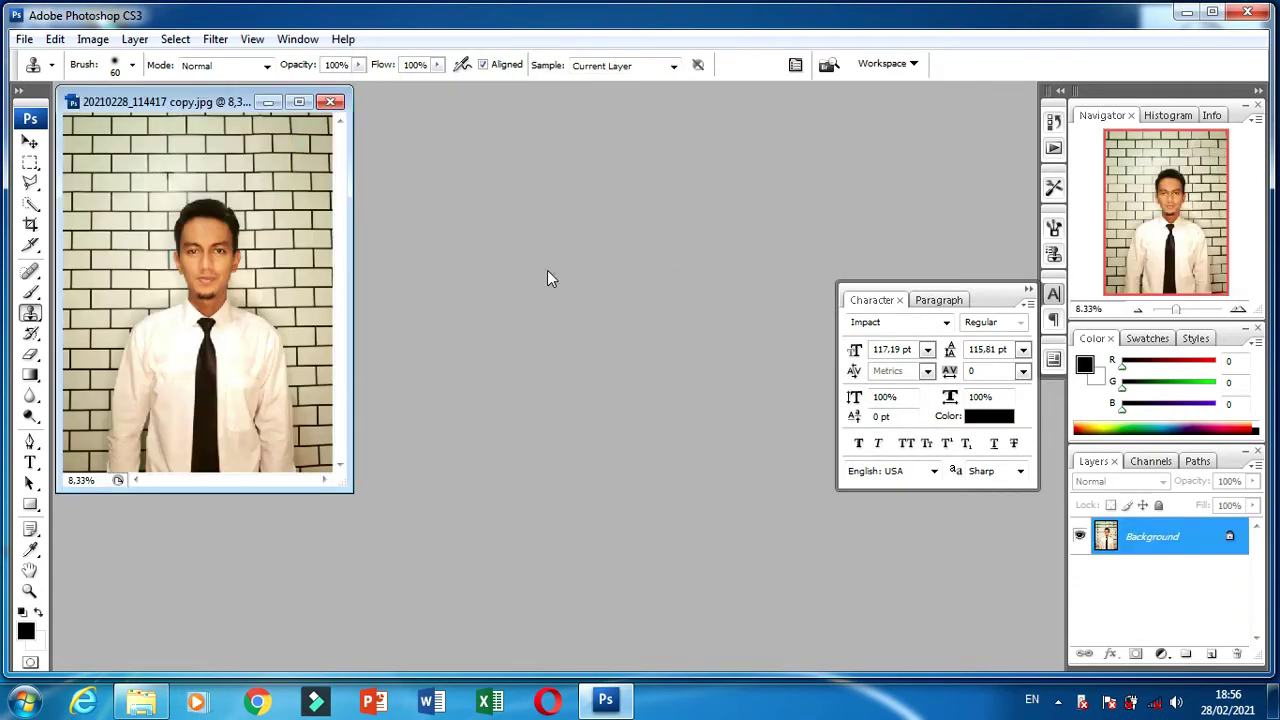
key(ctrl+plus)
key(ctrl+plus)
drag(351, 490, 800, 605)
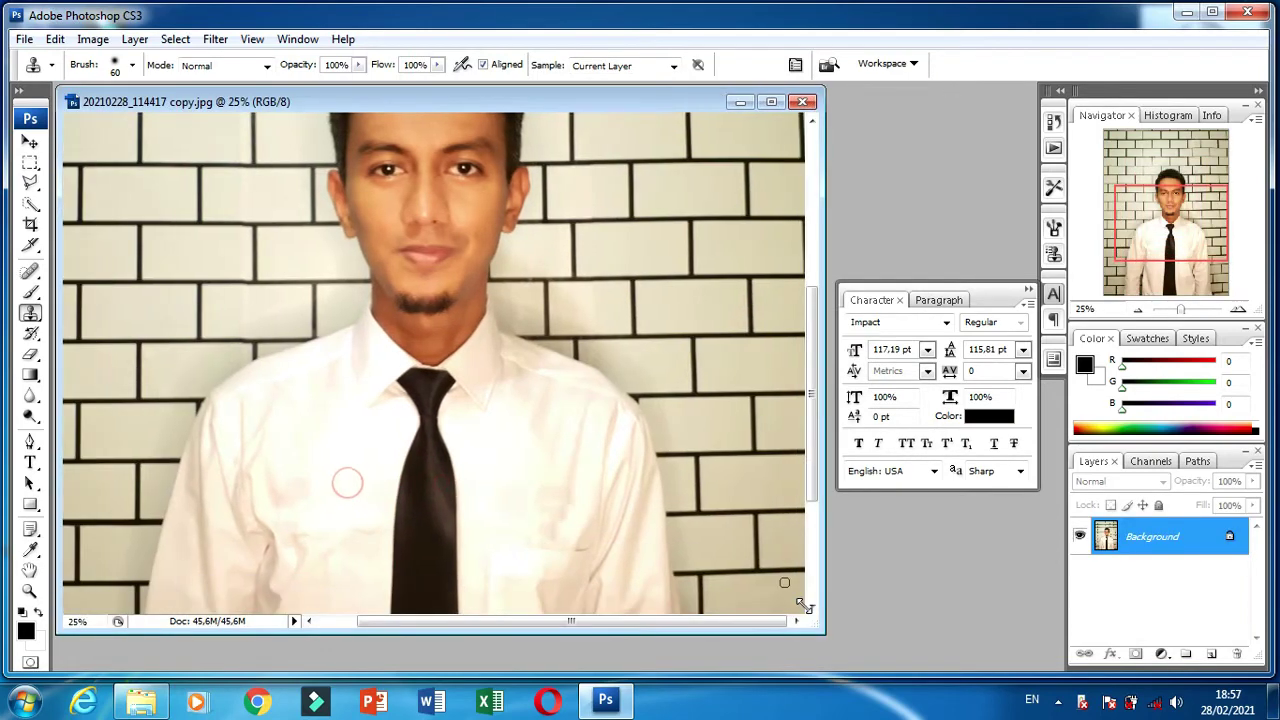
drag(557, 257, 647, 425)
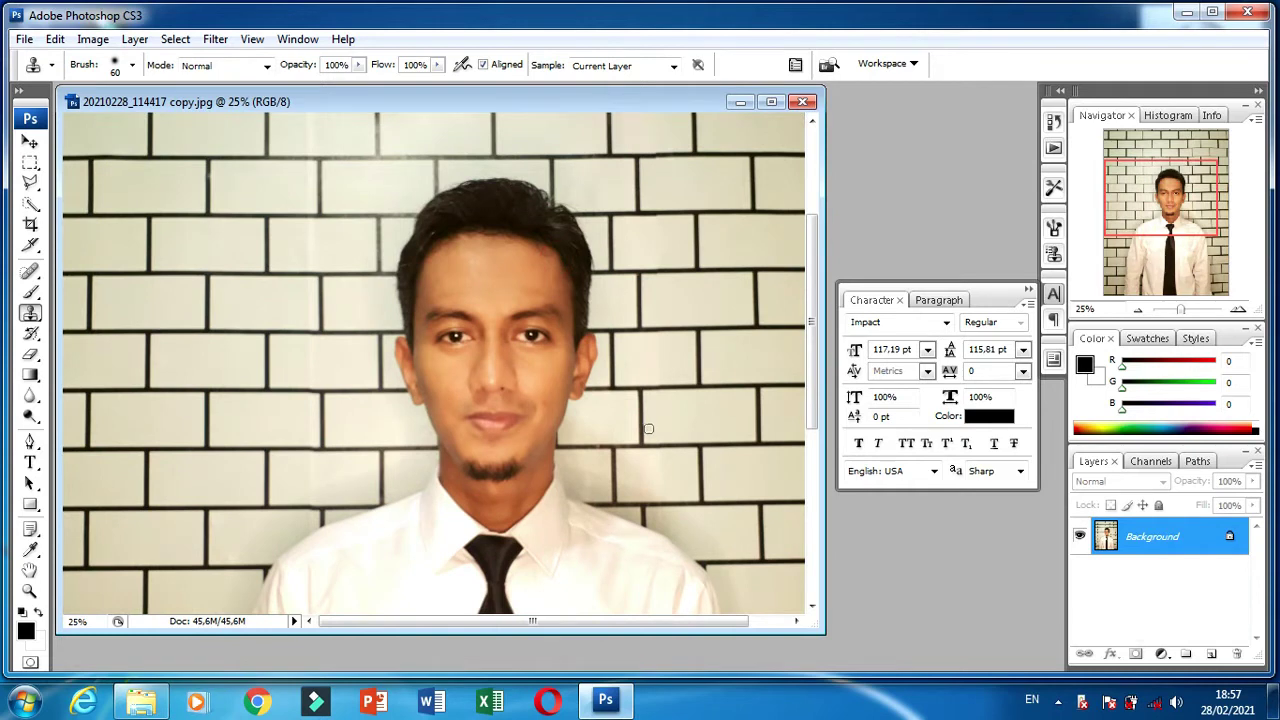
Convert the Background layer into Layer 0 and zoom to 33.3% on the face and tie.
double_click(1160, 541)
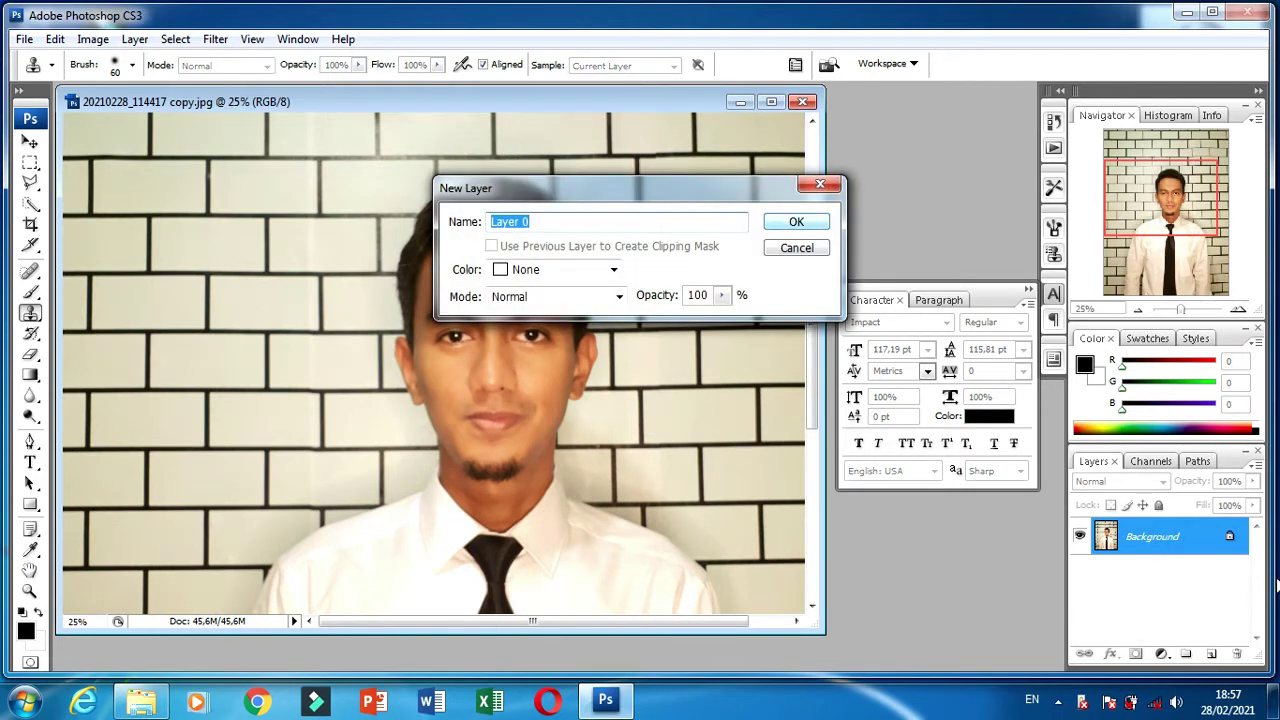
click(796, 221)
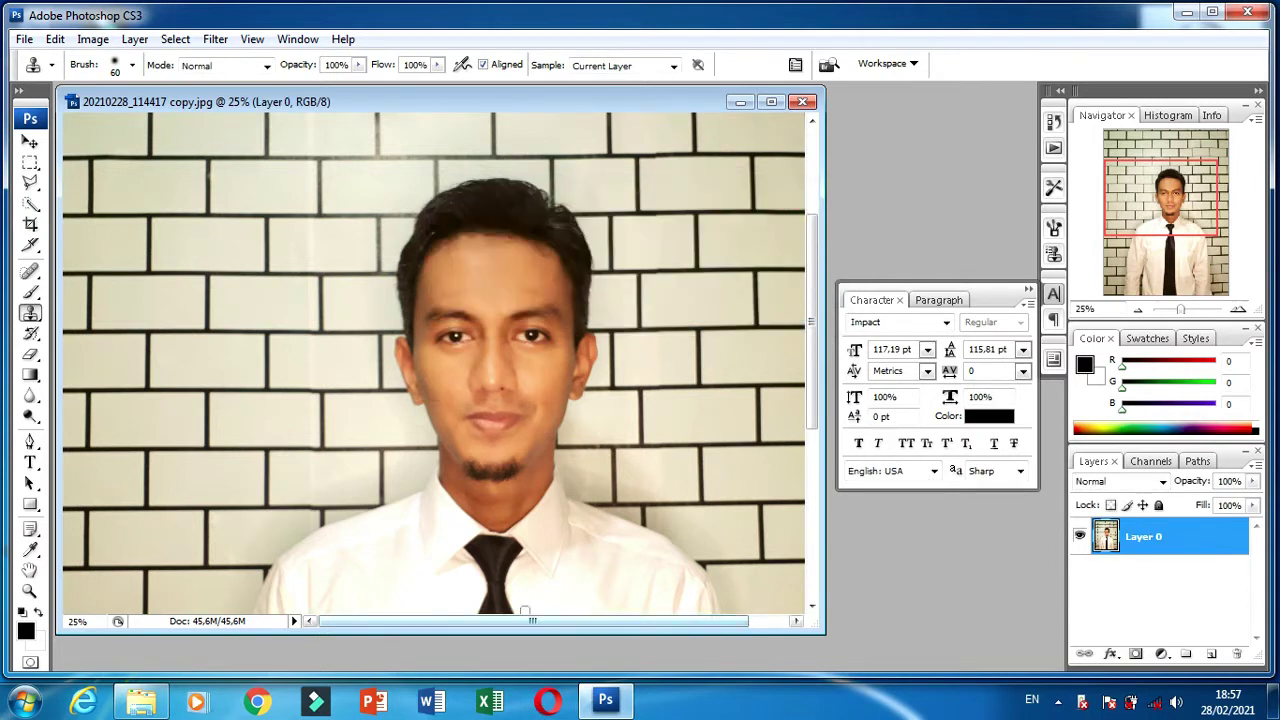
drag(489, 476, 462, 418)
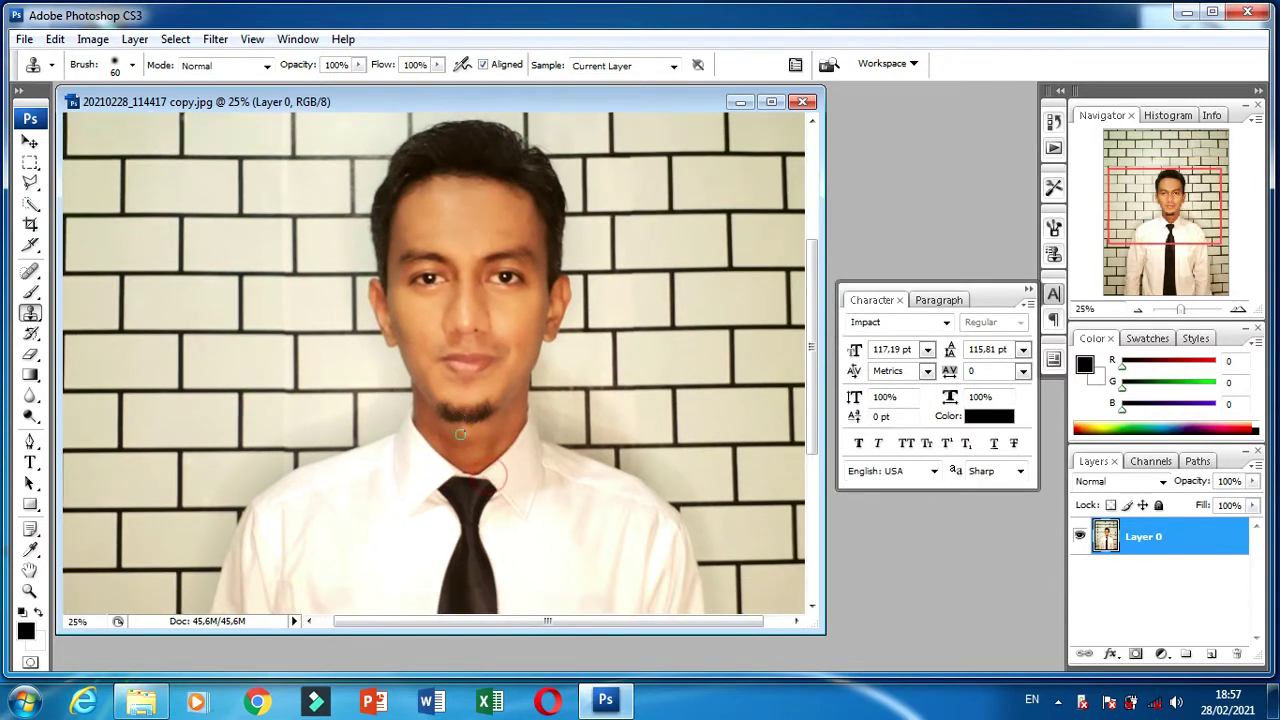
key(ctrl+plus)
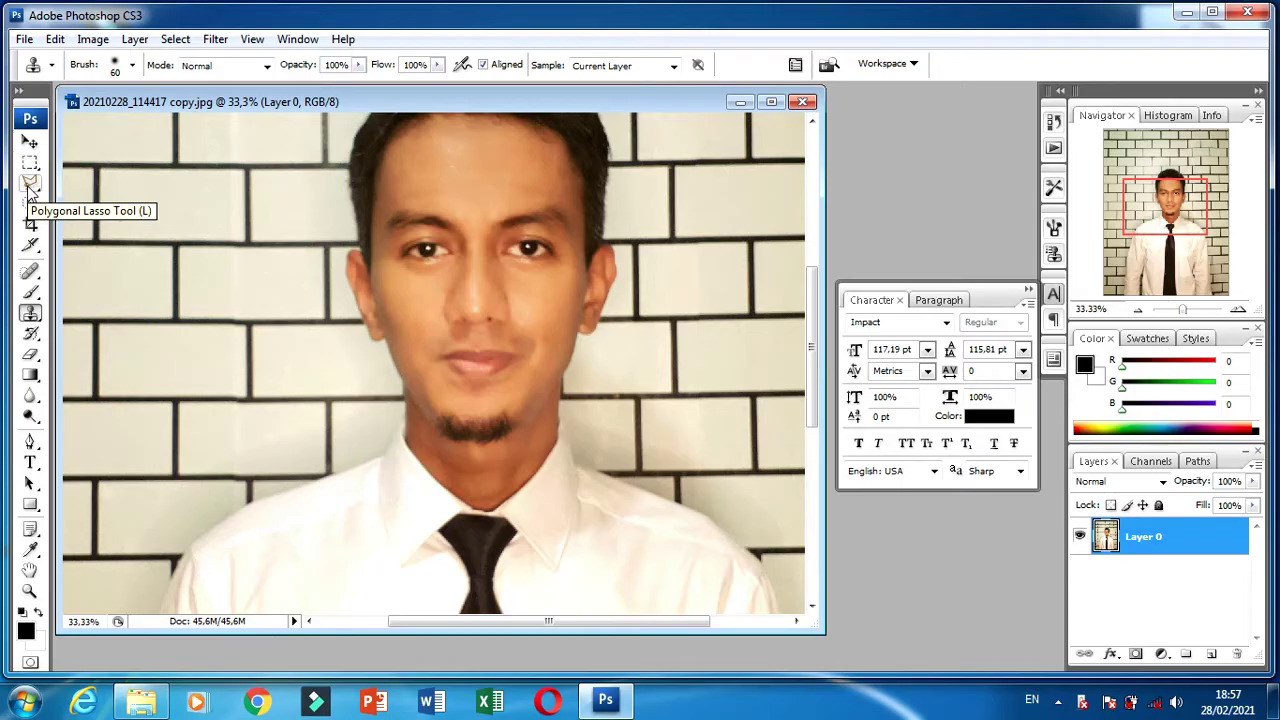
Choose the Polygonal Lasso and zoom to 50% on the neck, collar and tie.
click(28, 188)
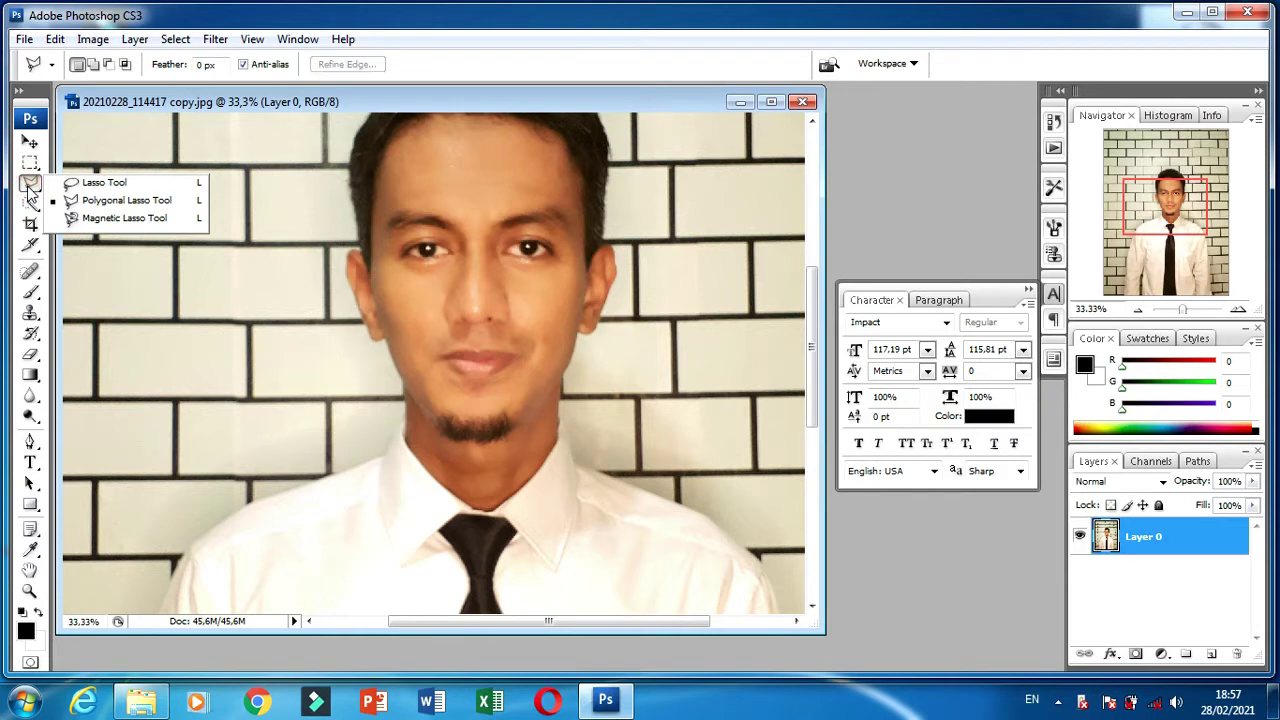
click(30, 190)
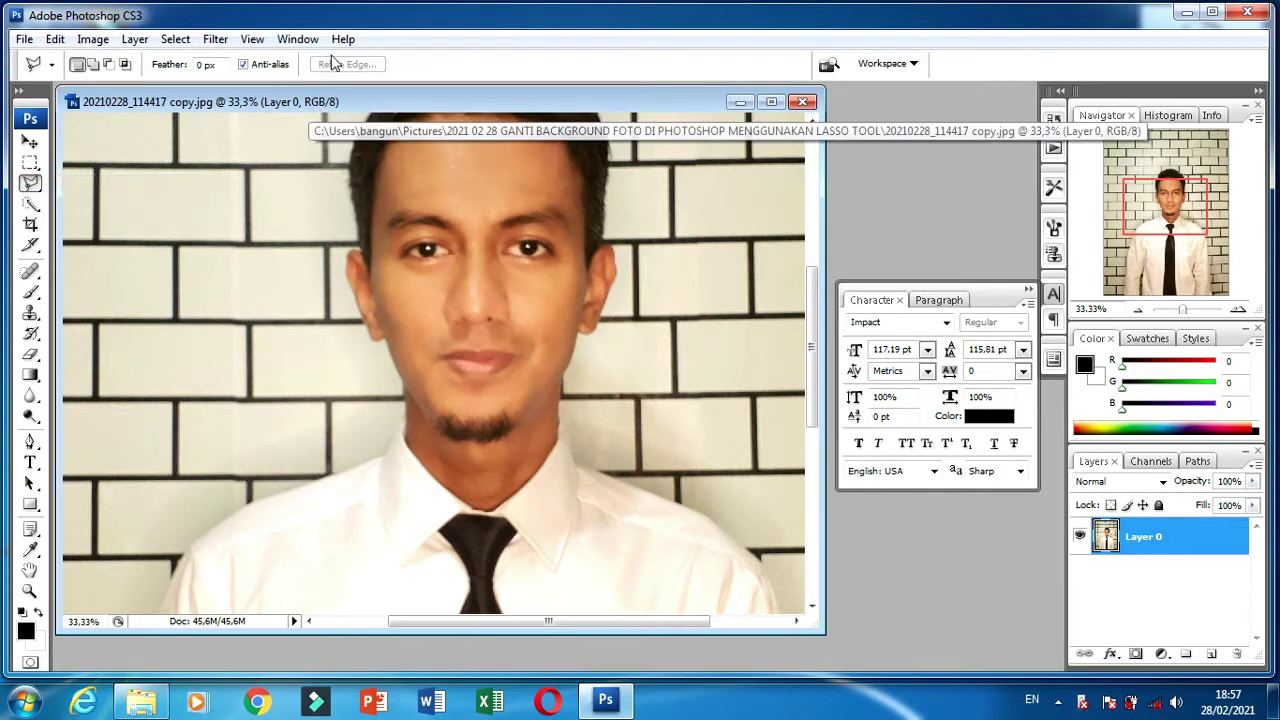
key(ctrl+plus)
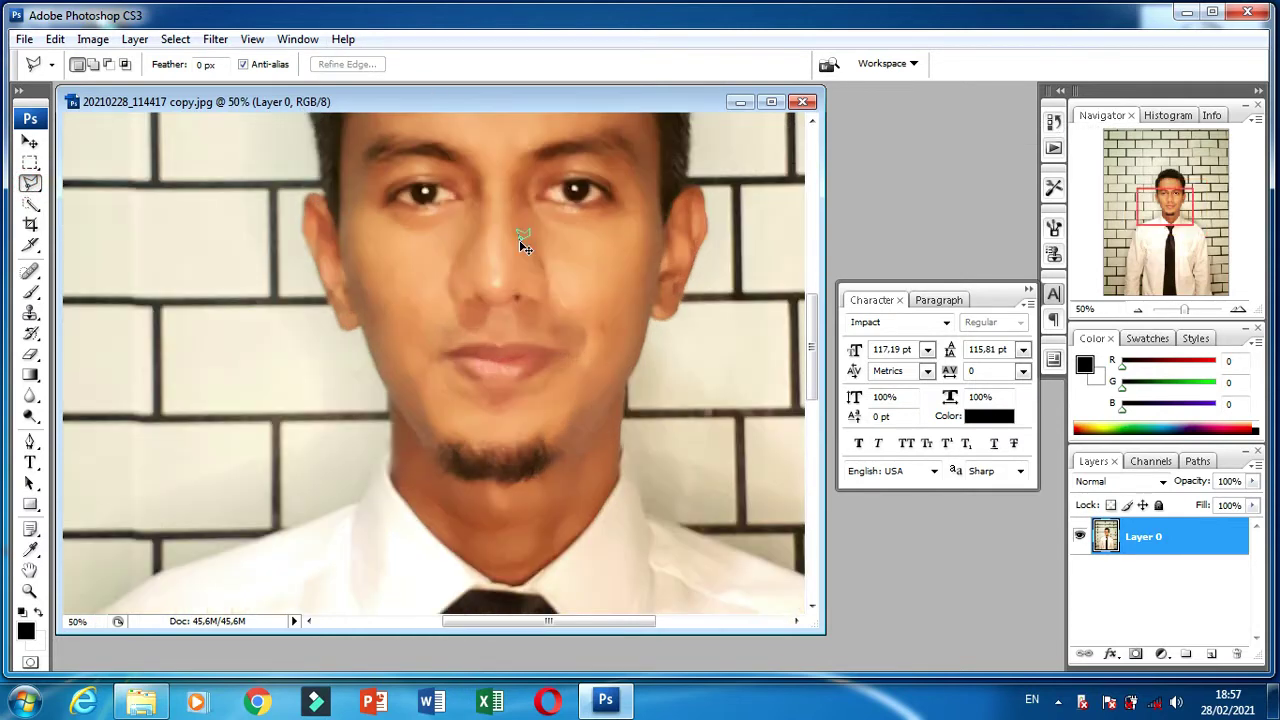
drag(519, 240, 330, 290)
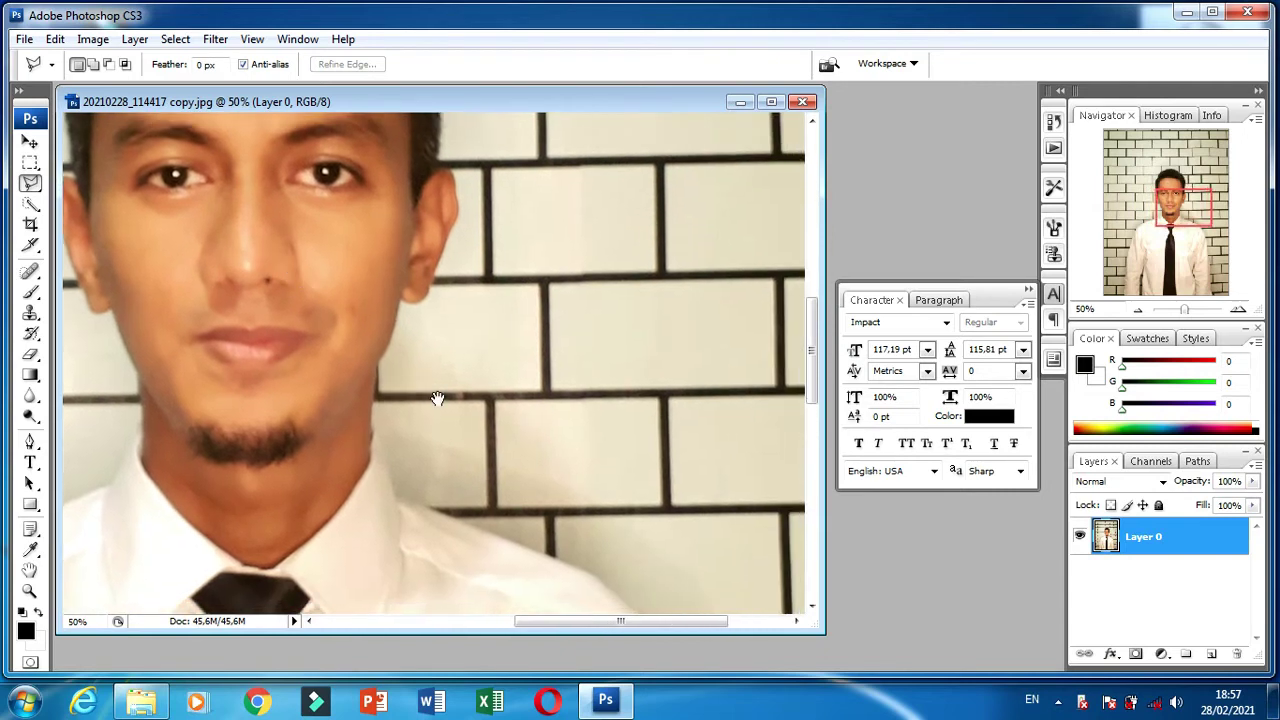
drag(437, 398, 429, 266)
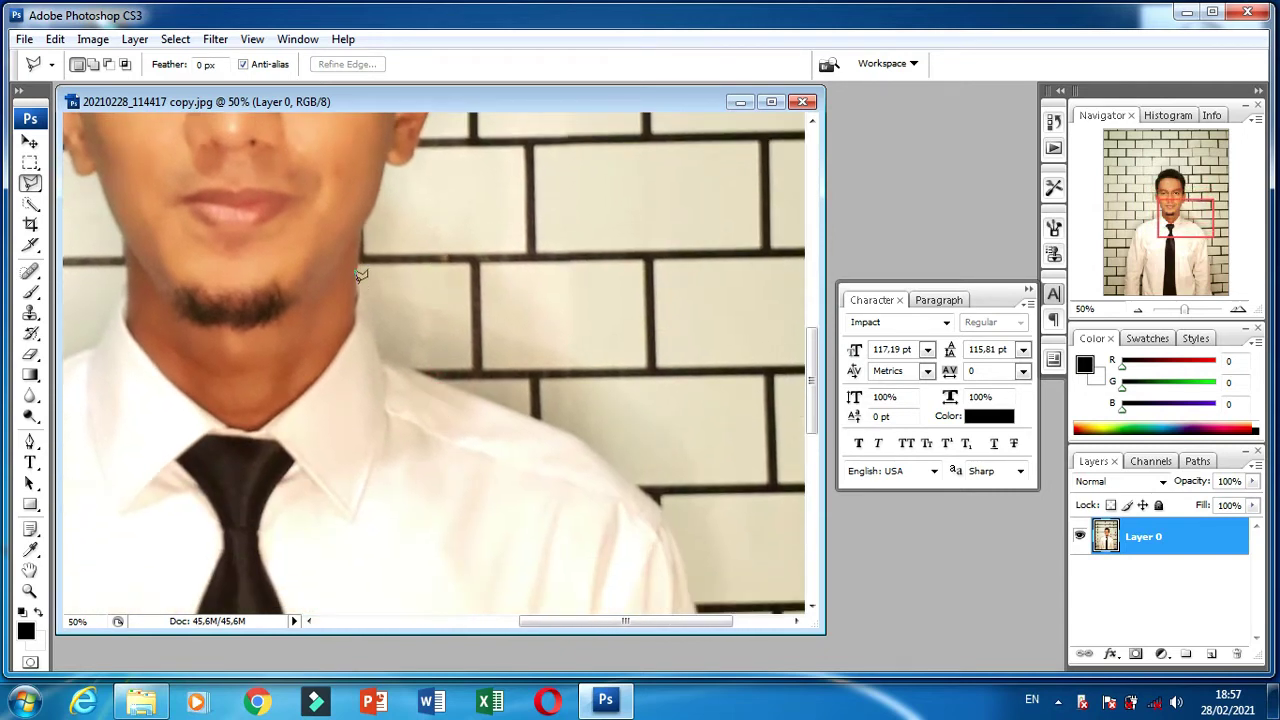
Outline the wall from beside the neck along the shoulder and down the sleeve.
click(383, 362)
click(488, 402)
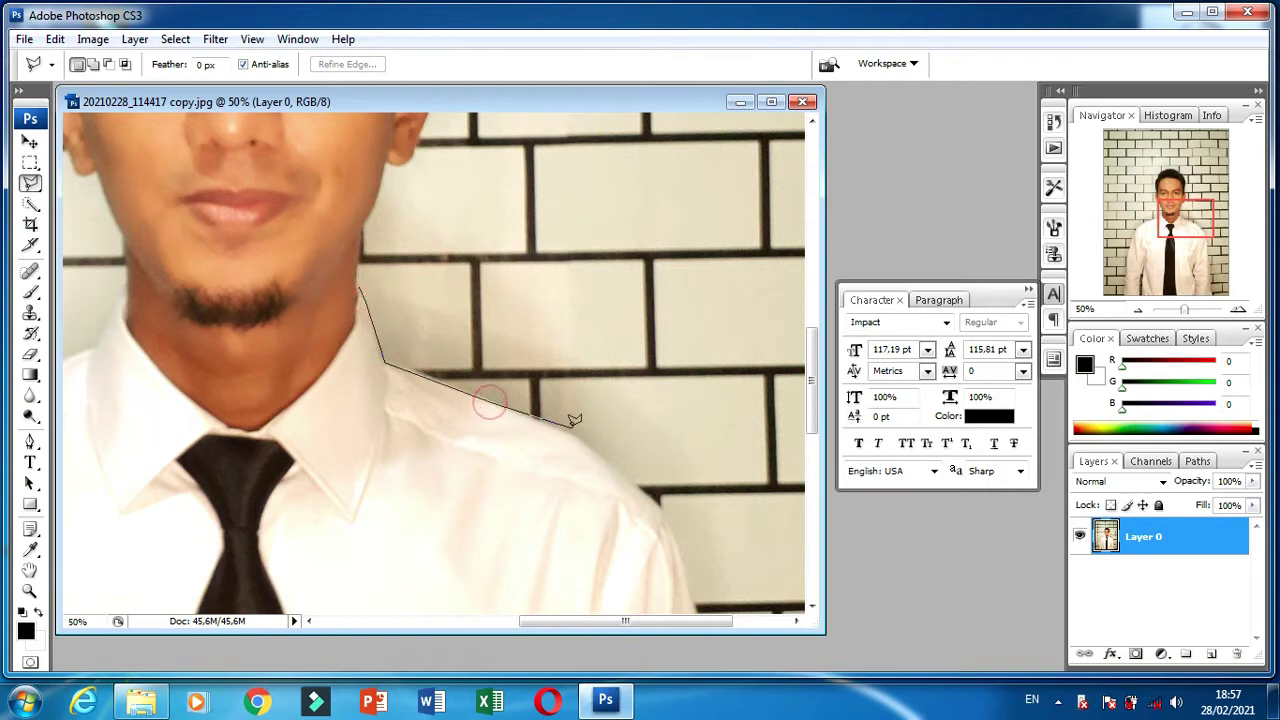
click(620, 468)
drag(660, 460, 567, 258)
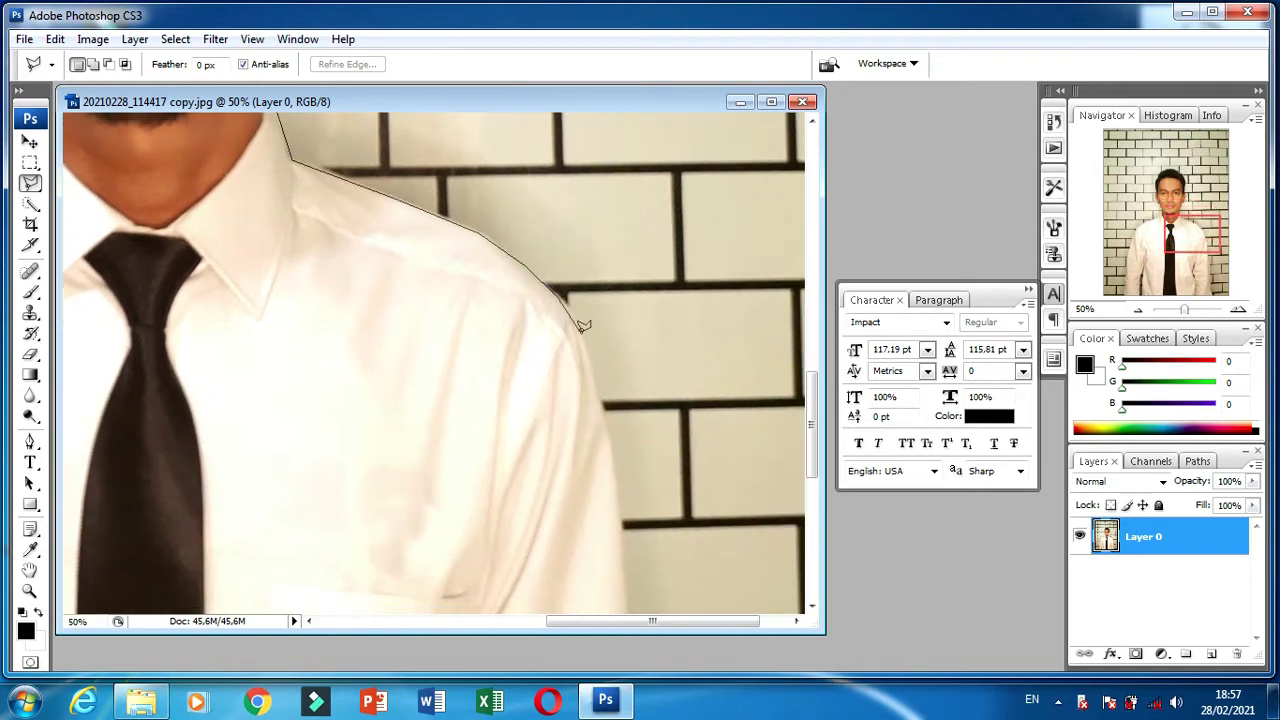
key(ctrl+plus)
drag(592, 371, 629, 280)
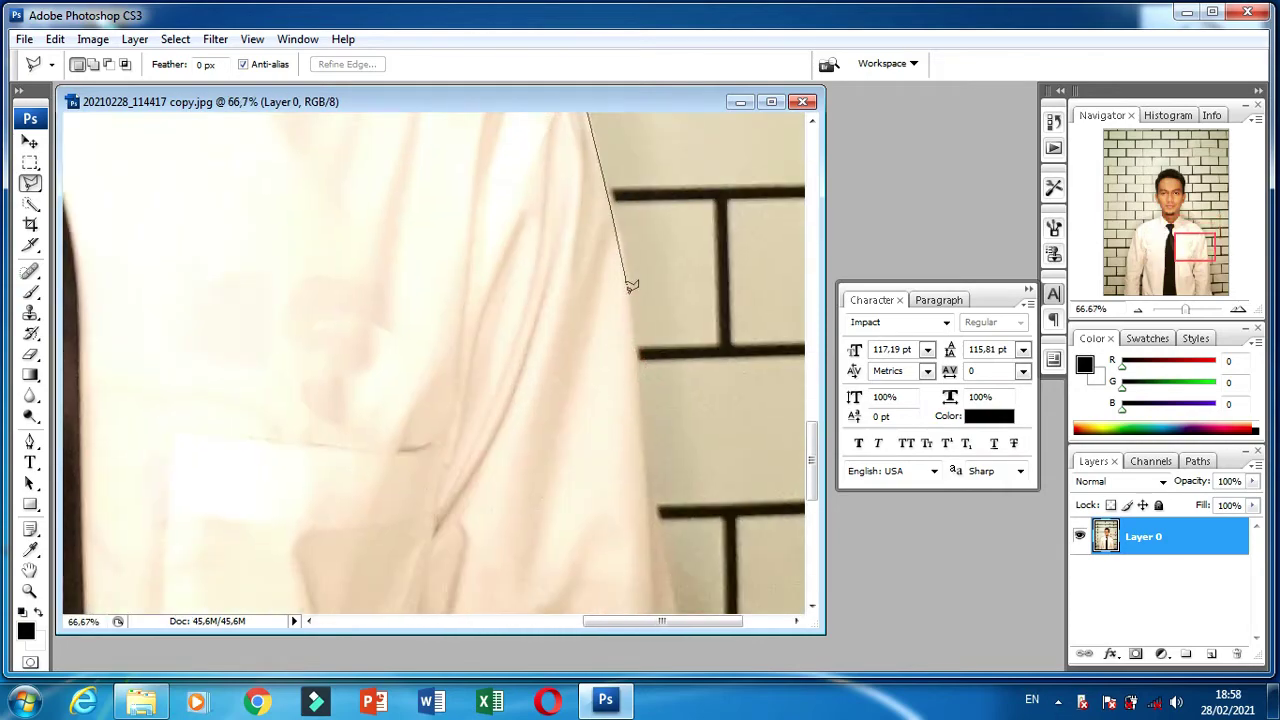
click(643, 440)
drag(660, 511, 663, 408)
drag(671, 506, 624, 435)
key(ctrl+minus)
key(ctrl+minus)
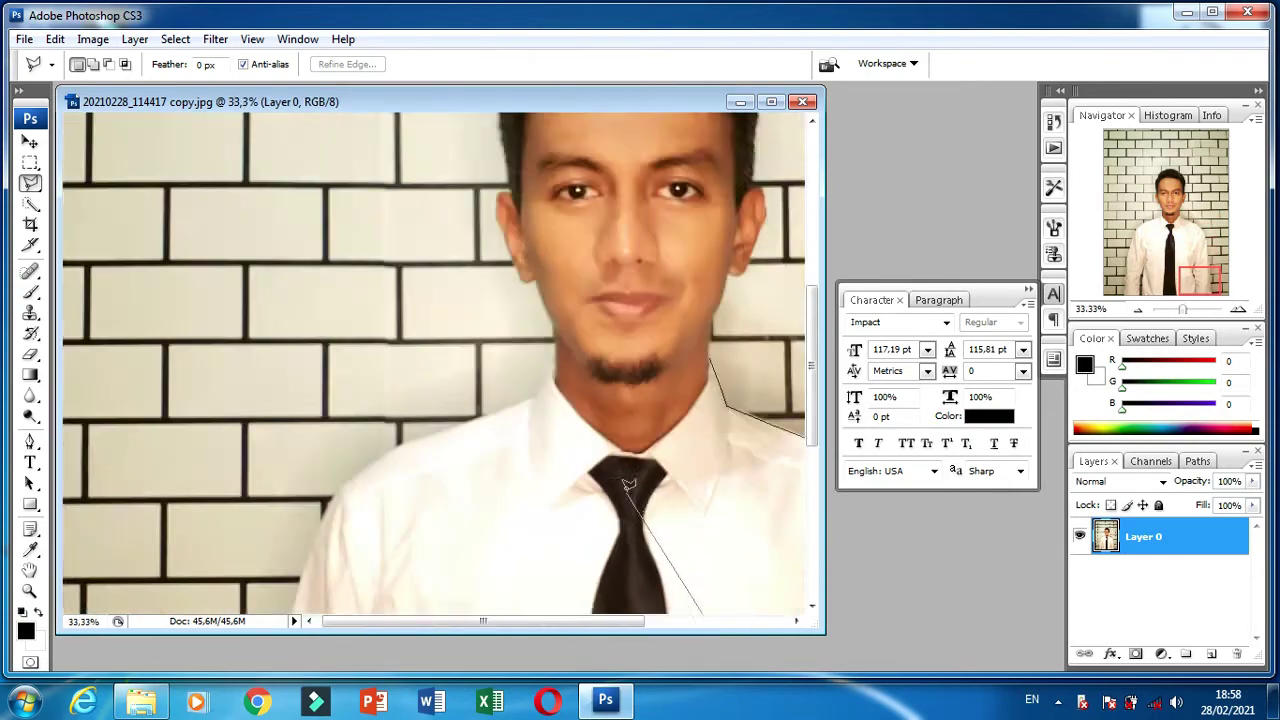
key(ctrl+minus)
key(ctrl+minus)
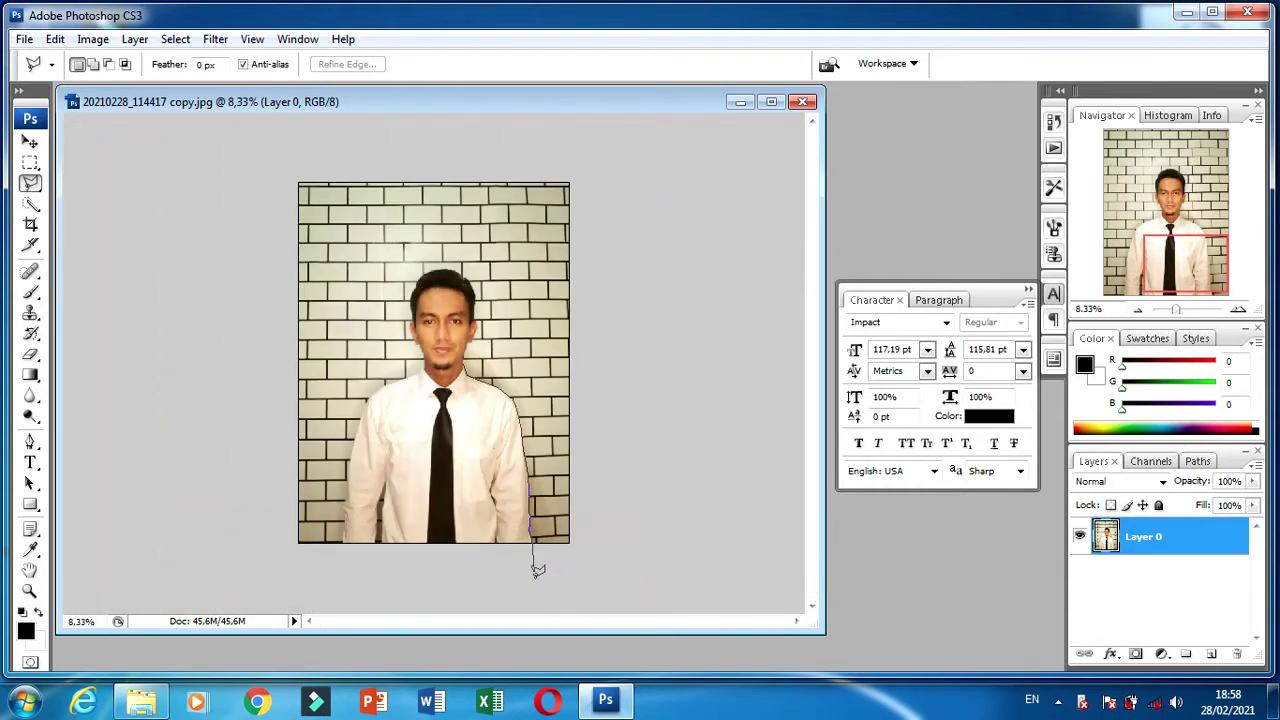
Close the outline past the photo's bottom and right edges, delete the wall, and deselect.
click(614, 543)
click(600, 330)
click(469, 359)
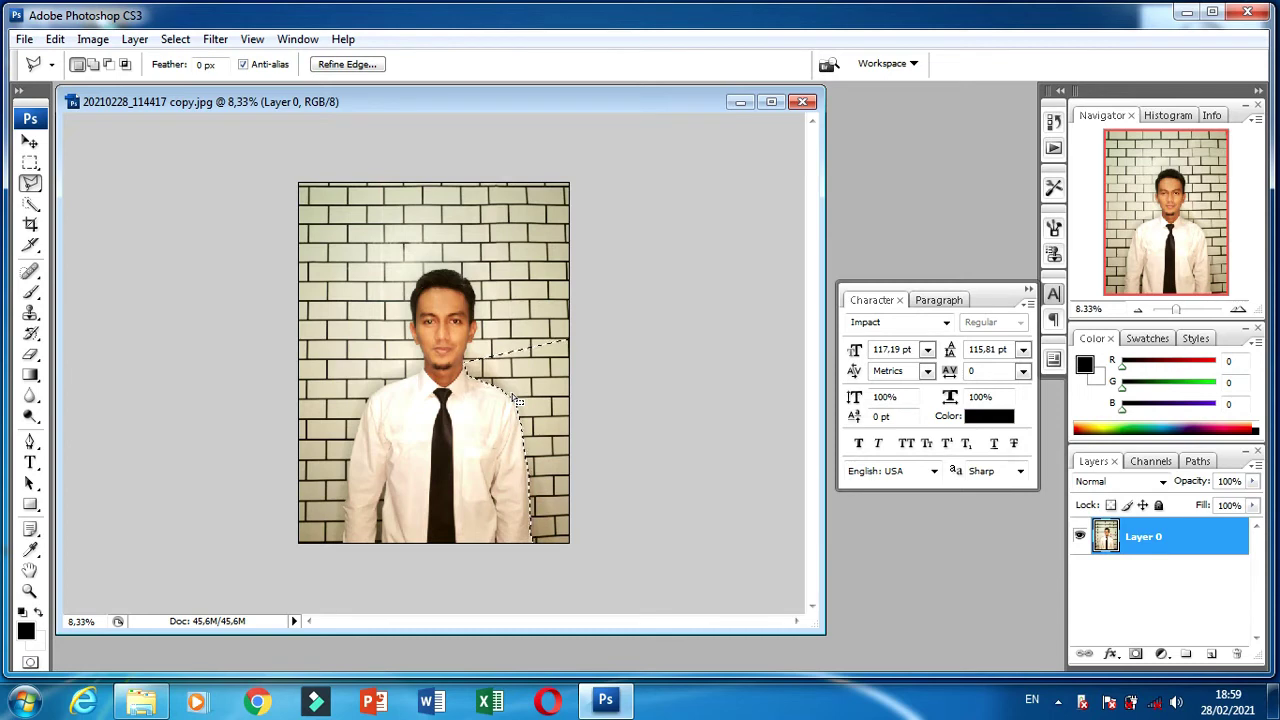
key(Delete)
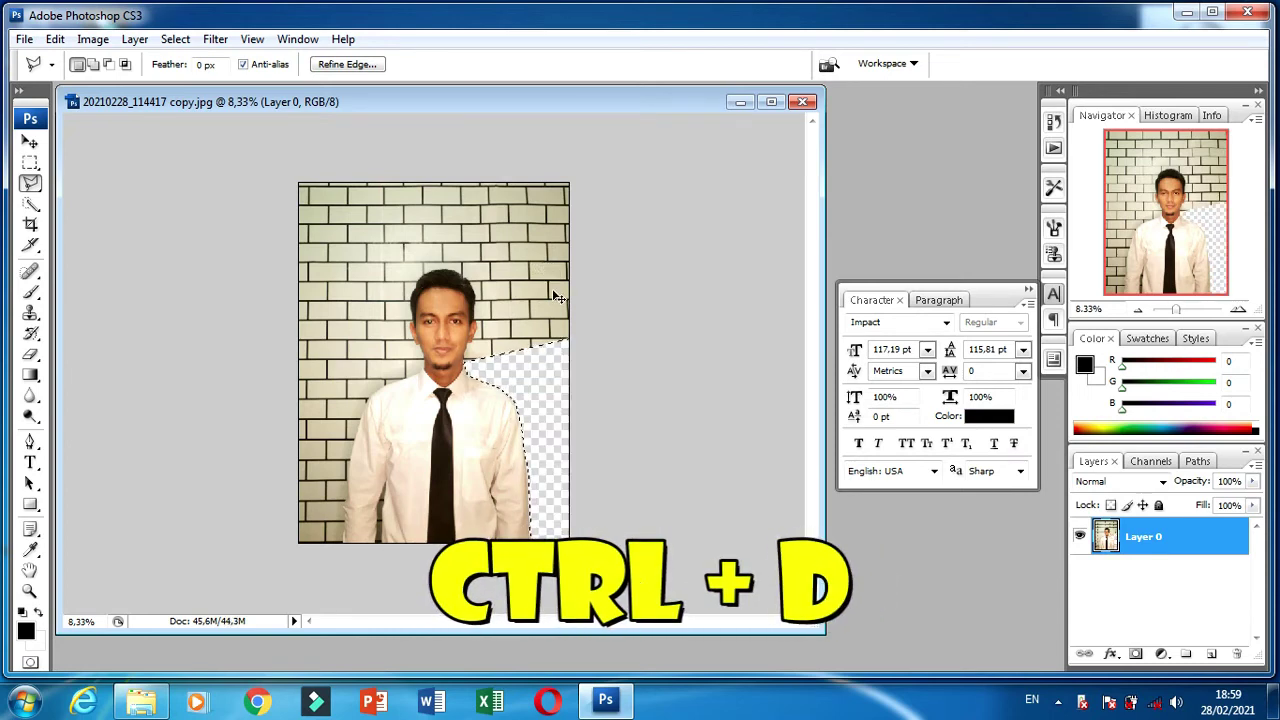
key(ctrl+d)
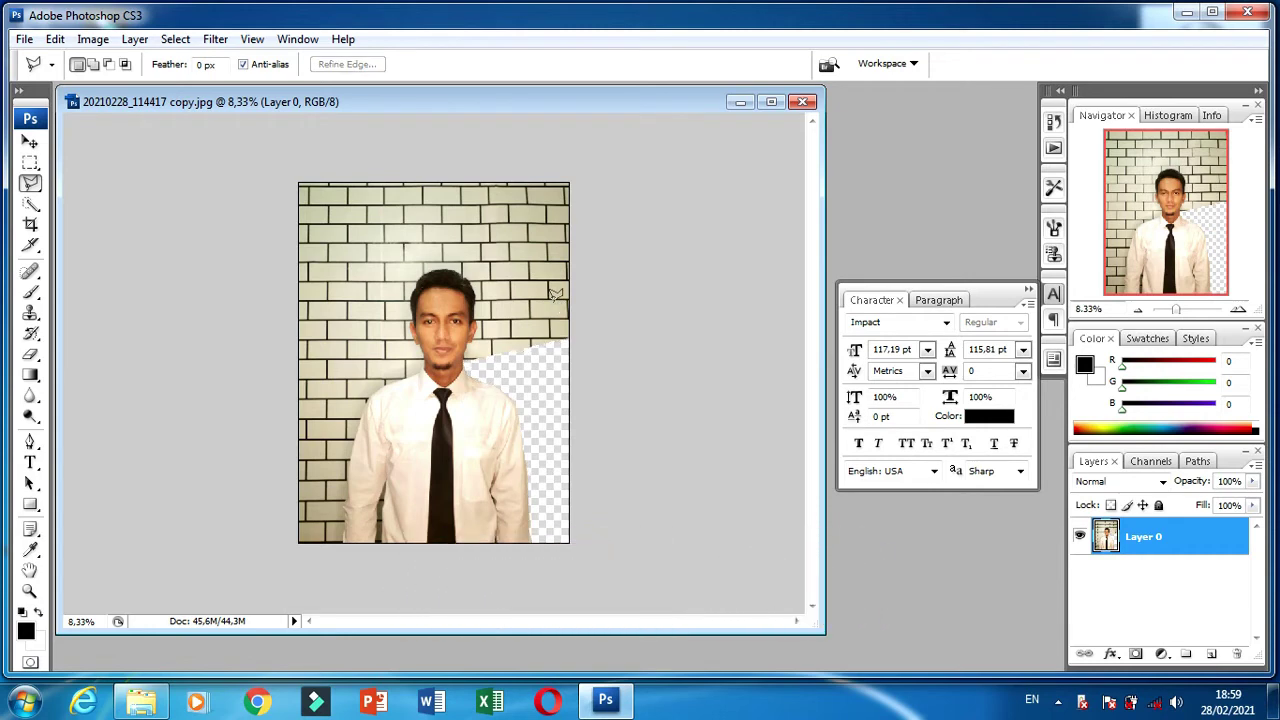
Zoom to 100% on the man's face and right ear.
key(ctrl+plus)
key(ctrl+plus)
key(ctrl+plus)
key(ctrl+plus)
key(ctrl+plus)
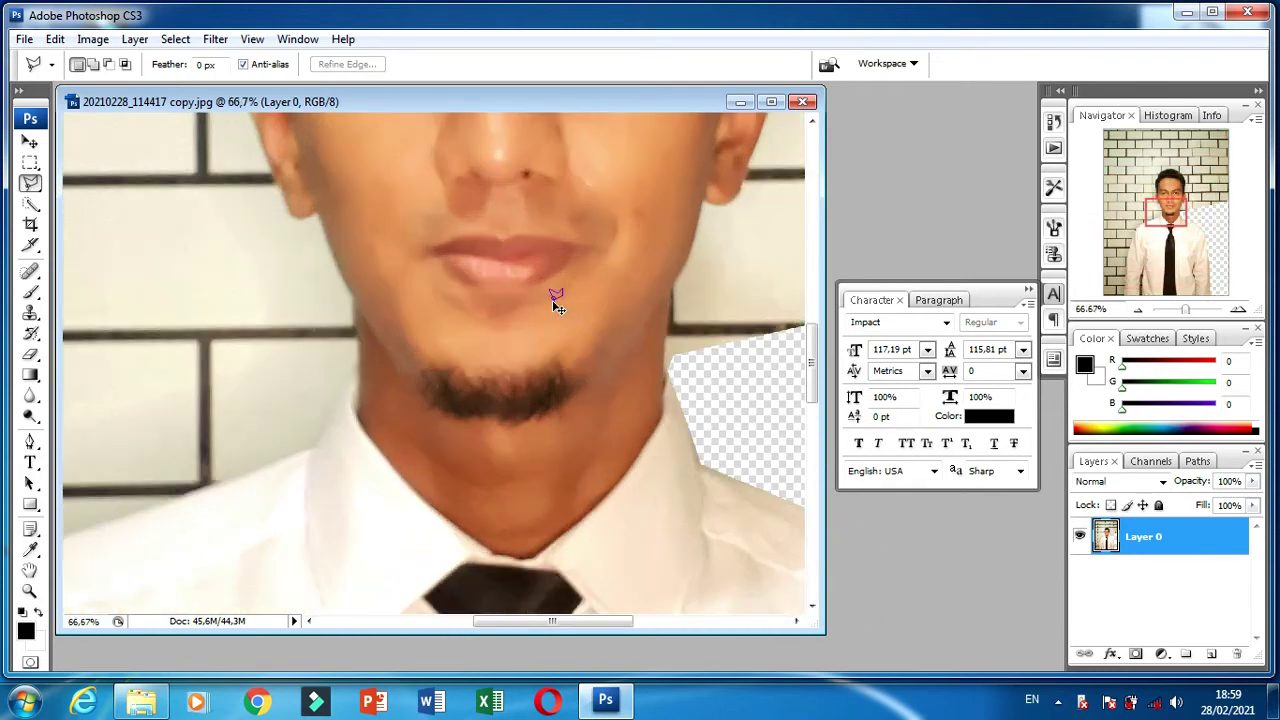
mouse_move(557, 297)
mouse_down()
mouse_move(571, 343)
mouse_move(451, 505)
mouse_up()
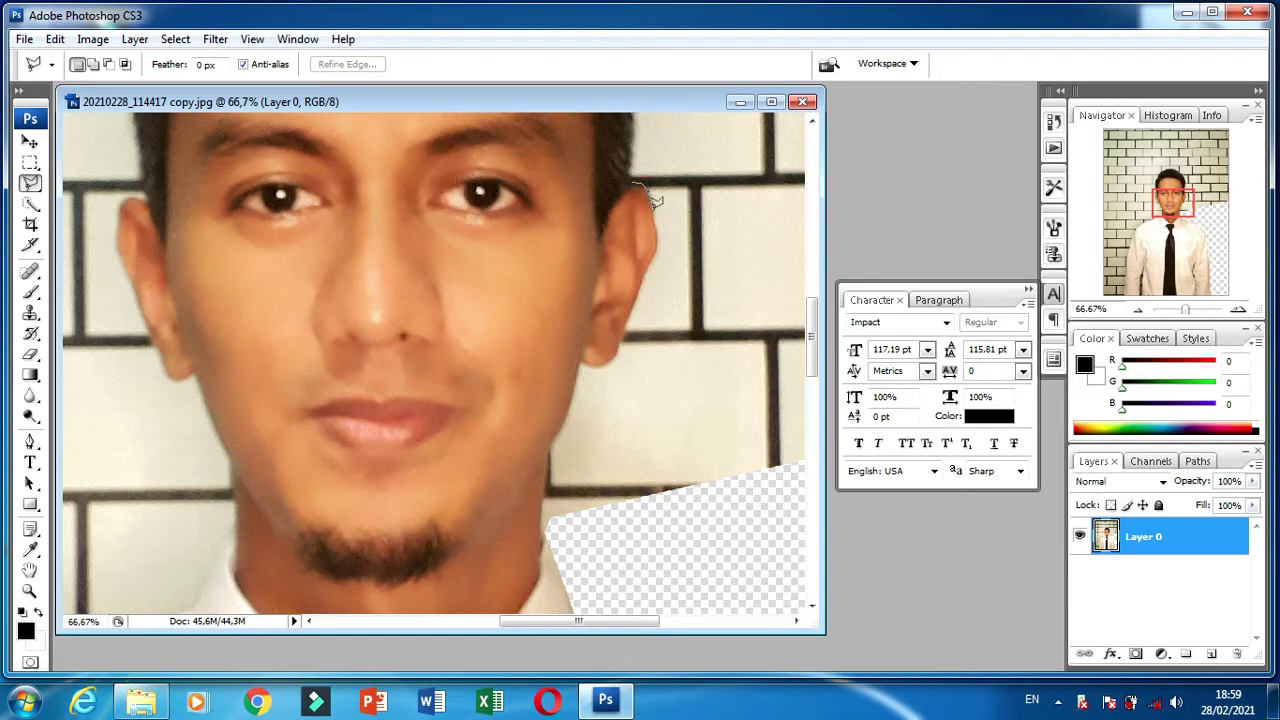
key(ctrl+plus)
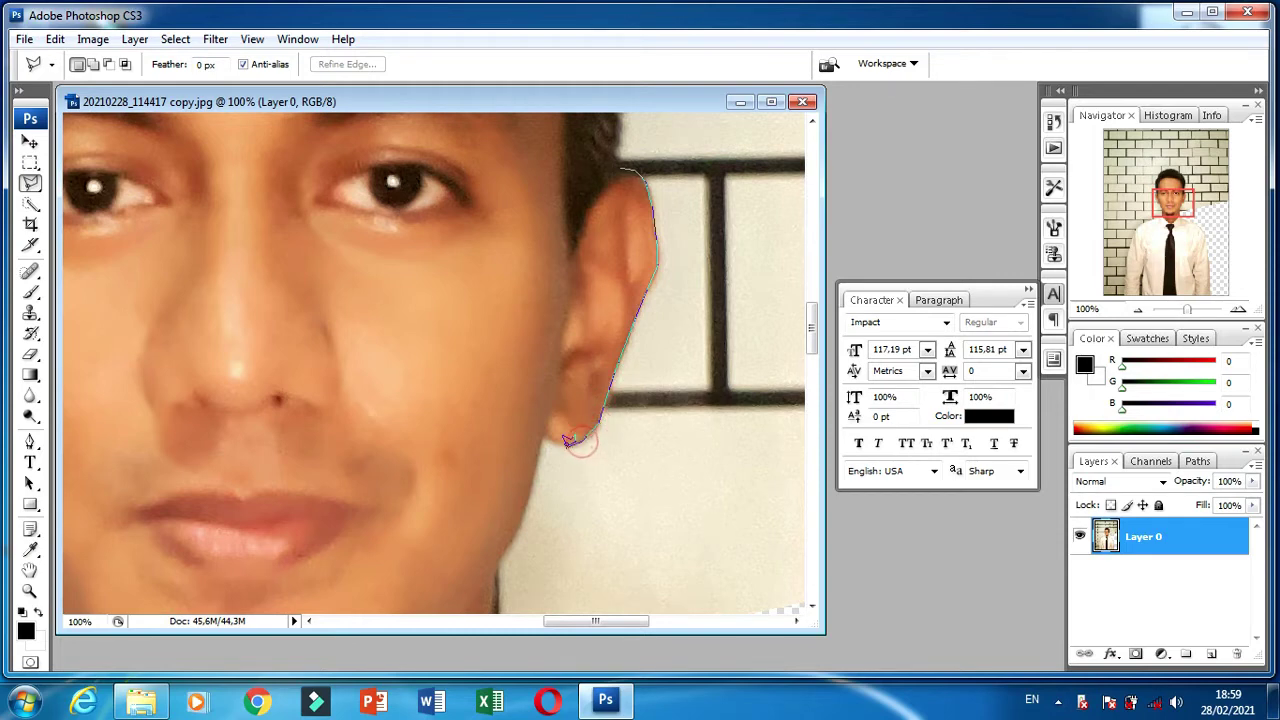
Trace the right hair edge with the Magnetic Lasso and close the selection around the wall.
scroll(545, 440, down, 3)
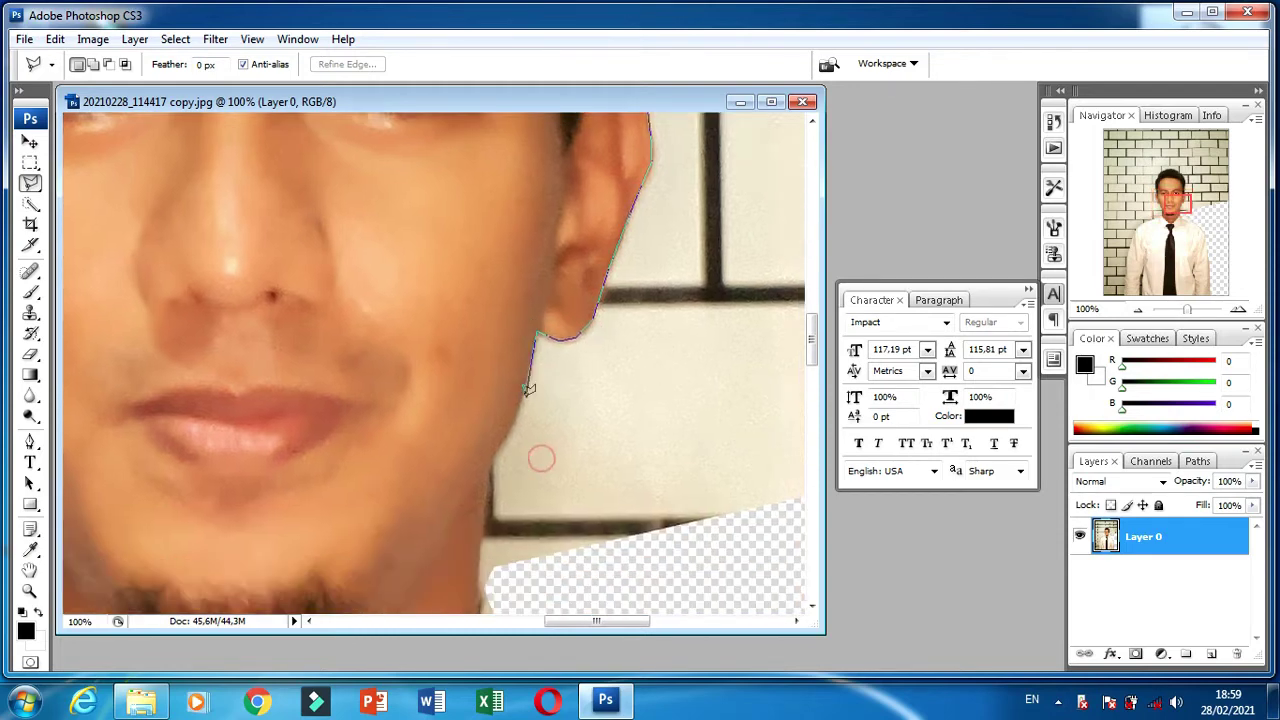
scroll(485, 500, down, 3)
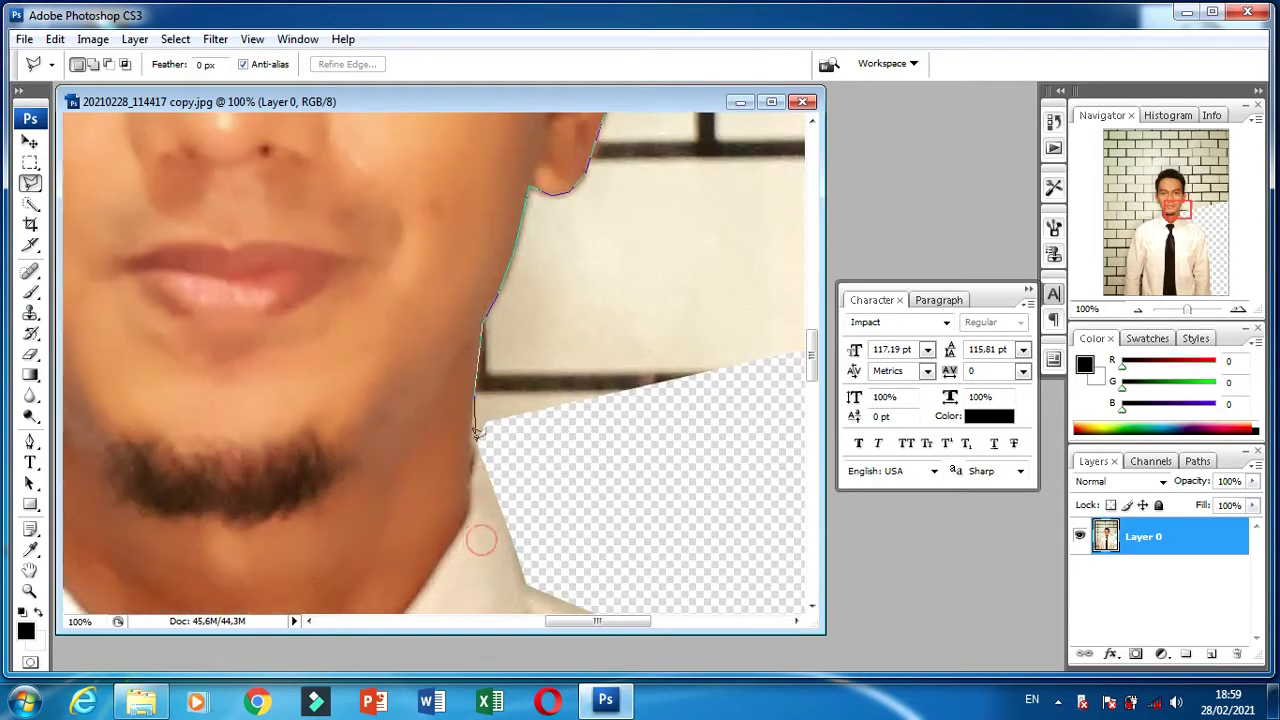
scroll(509, 490, down, 3)
scroll(509, 500, down, 5)
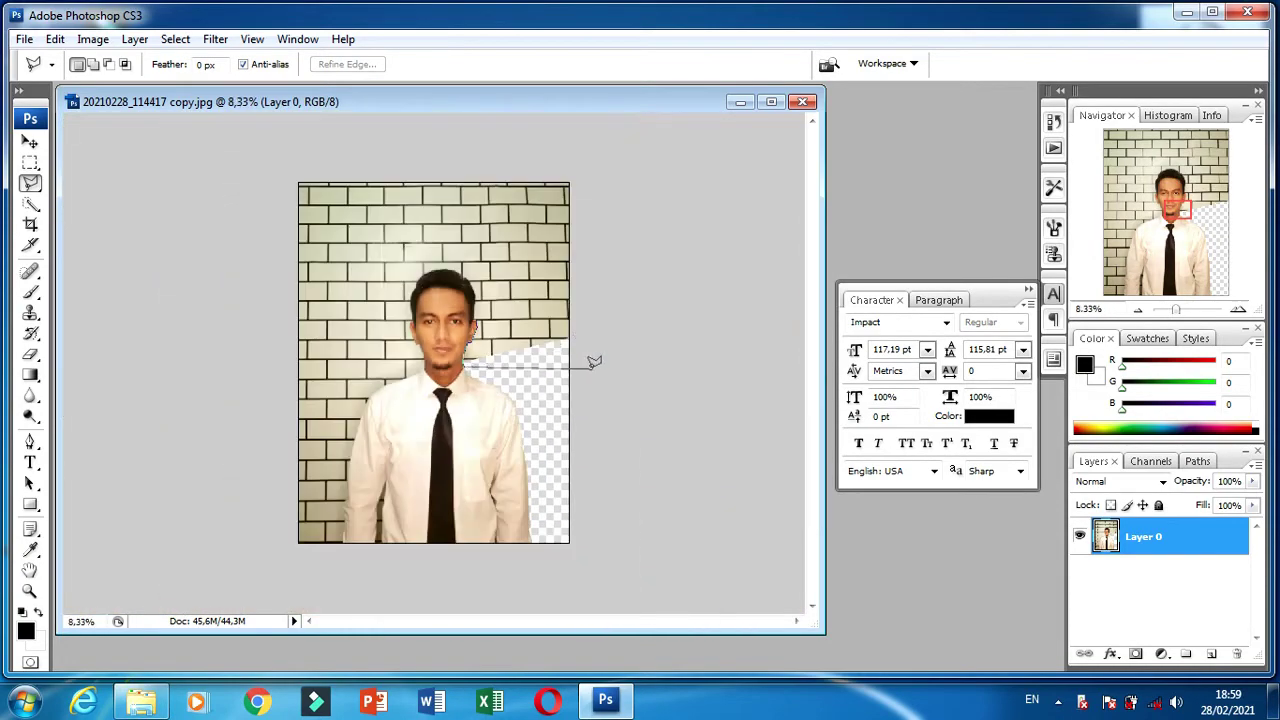
scroll(592, 357, up, 3)
scroll(609, 278, up, 2)
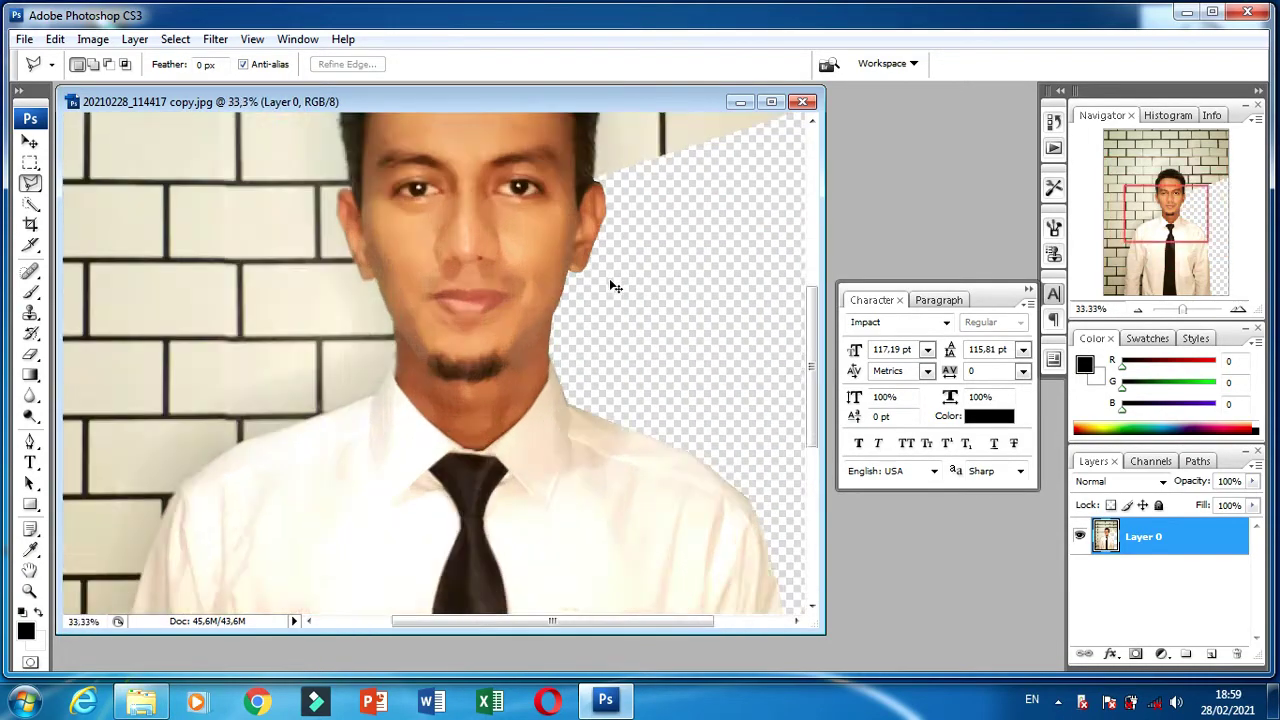
scroll(508, 531, up, 2)
scroll(355, 418, up, 1)
scroll(590, 190, up, 6)
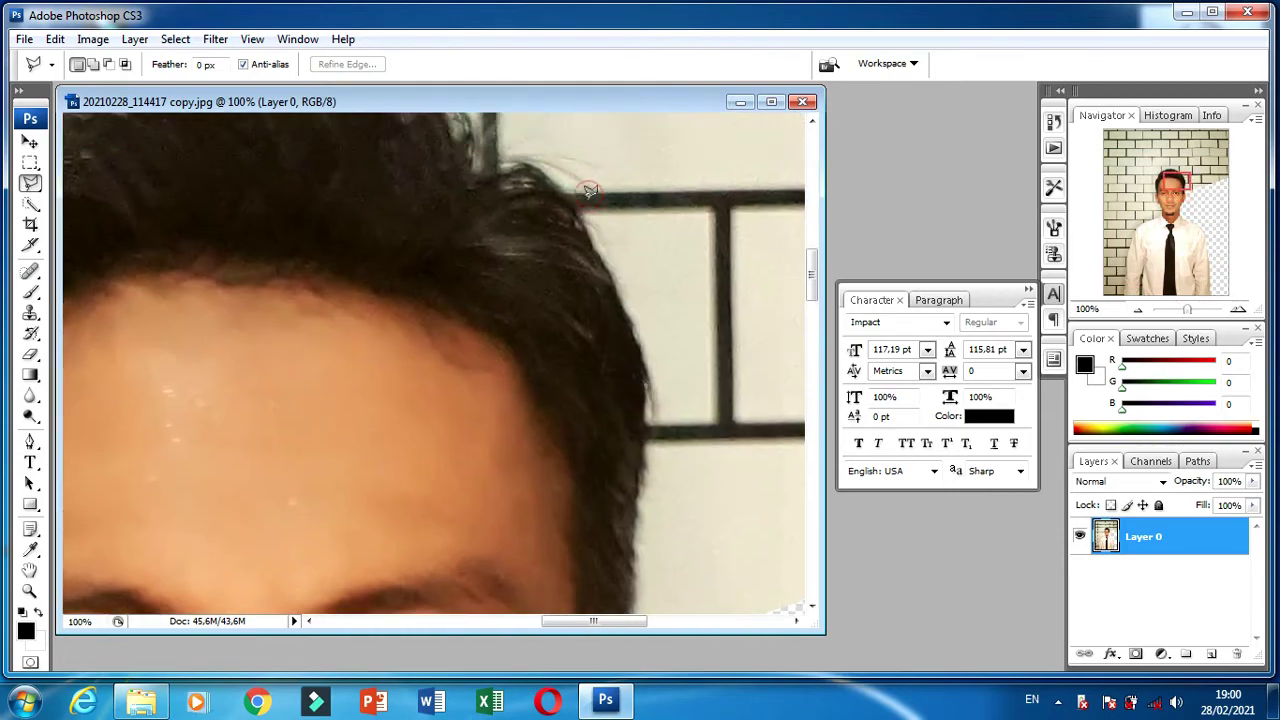
scroll(490, 179, down, 2)
scroll(453, 290, down, 1)
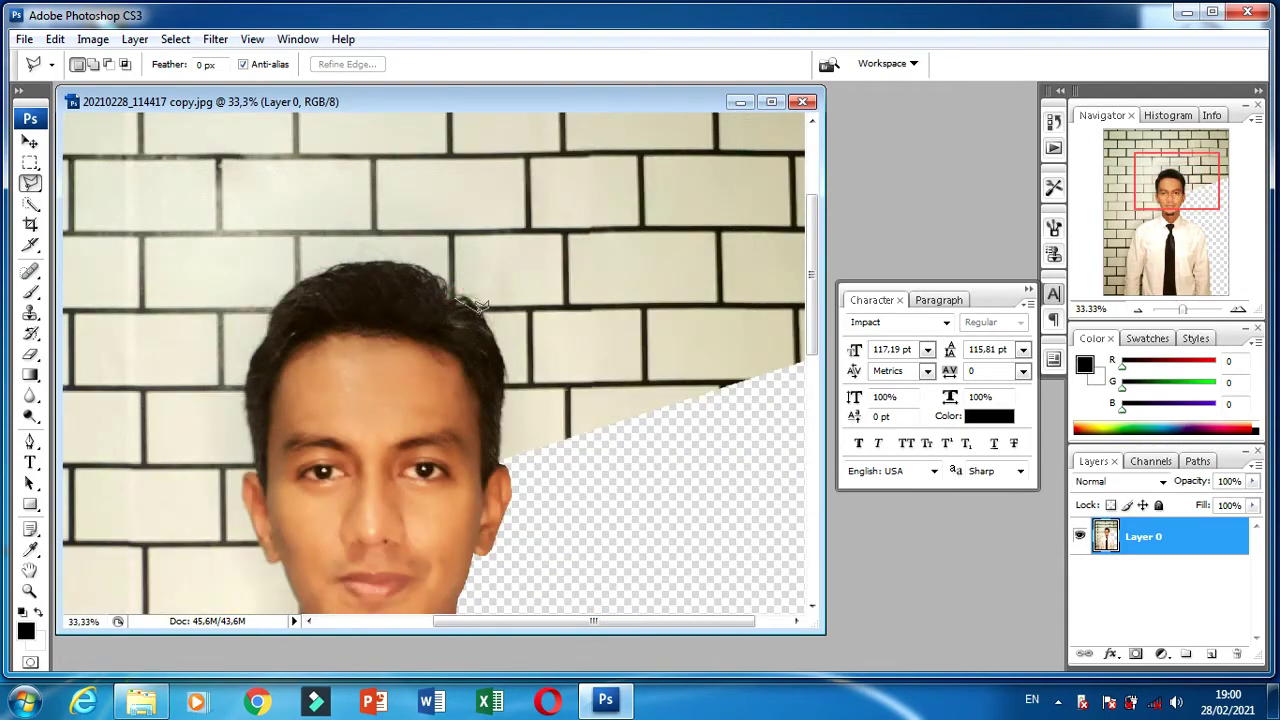
scroll(482, 305, up, 1)
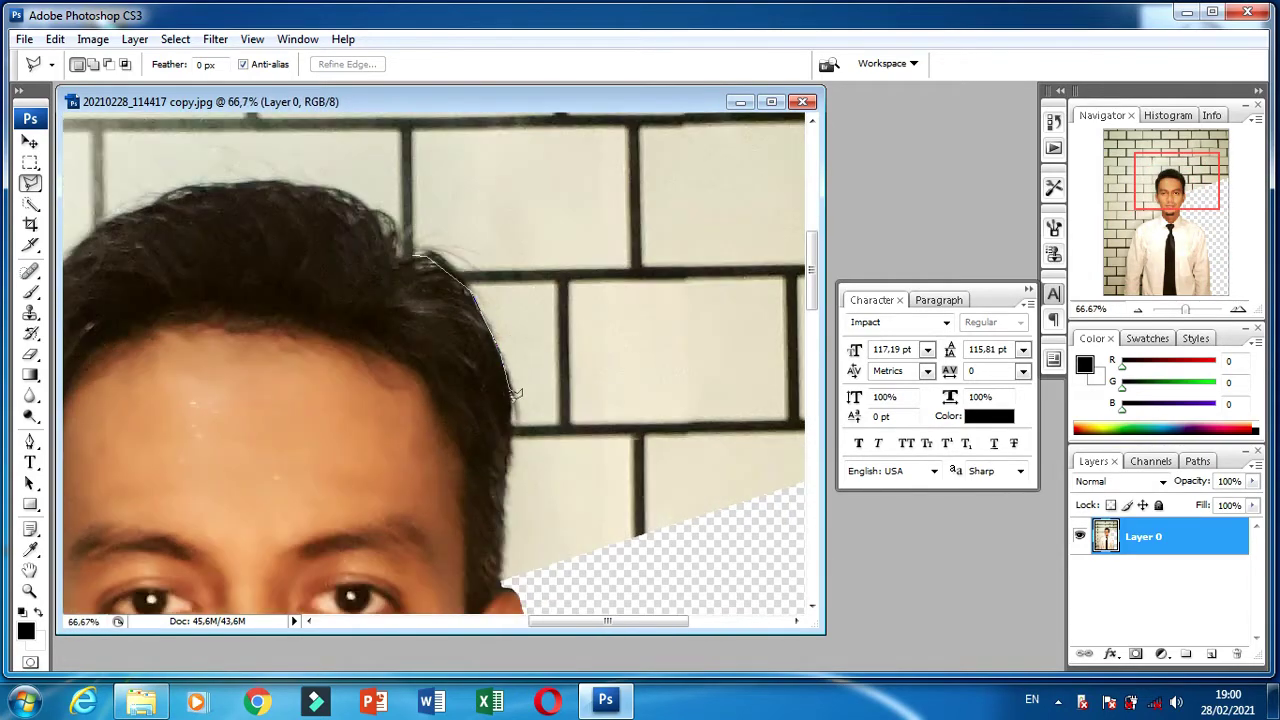
scroll(515, 385, down, 2)
scroll(545, 490, up, 1)
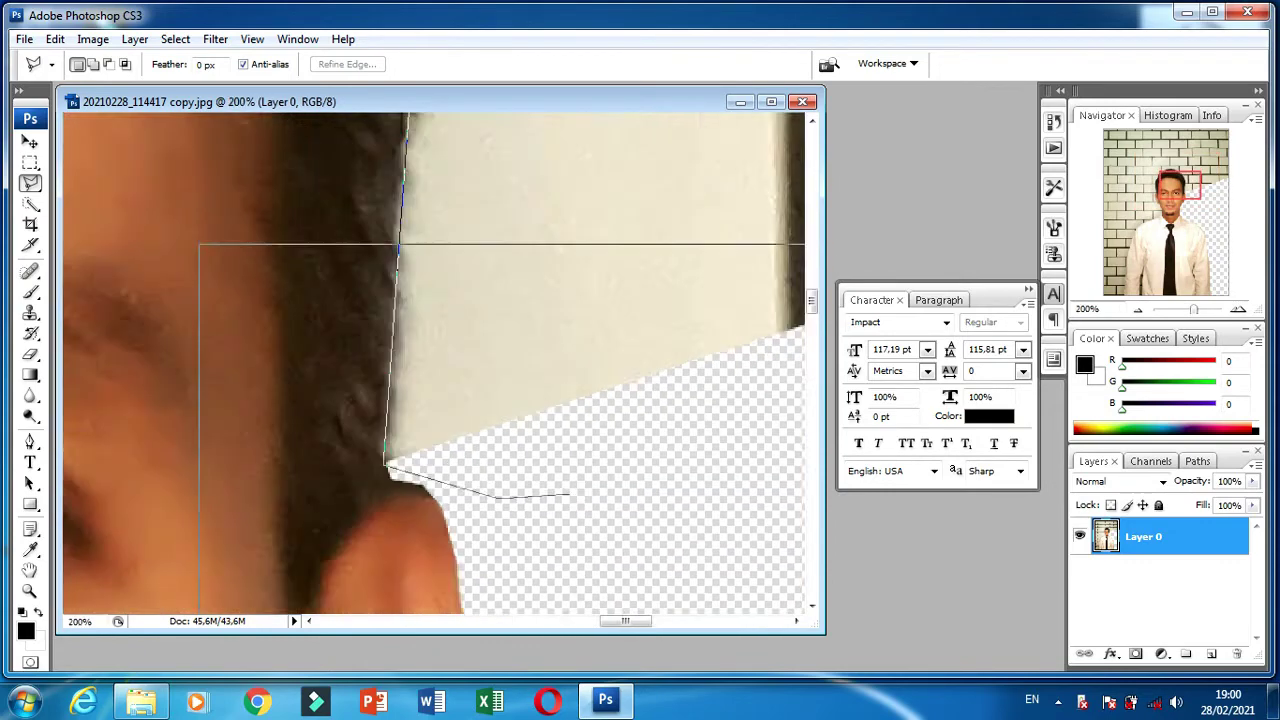
scroll(575, 493, down, 3)
scroll(575, 493, down, 1)
double_click(560, 362)
Delete the selected wall right of the head and deselect.
key(Delete)
key(ctrl+d)
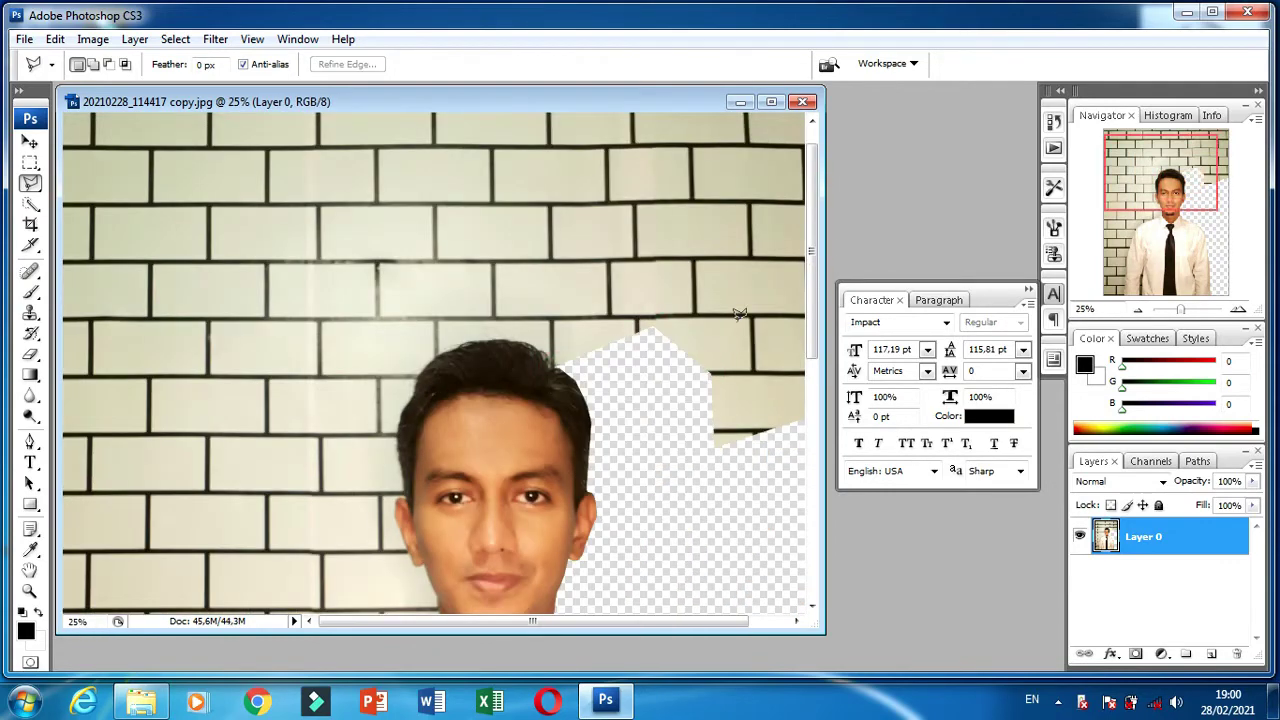
scroll(690, 301, up, 3)
scroll(690, 301, down, 3)
scroll(620, 300, up, 2)
scroll(577, 357, down, 1)
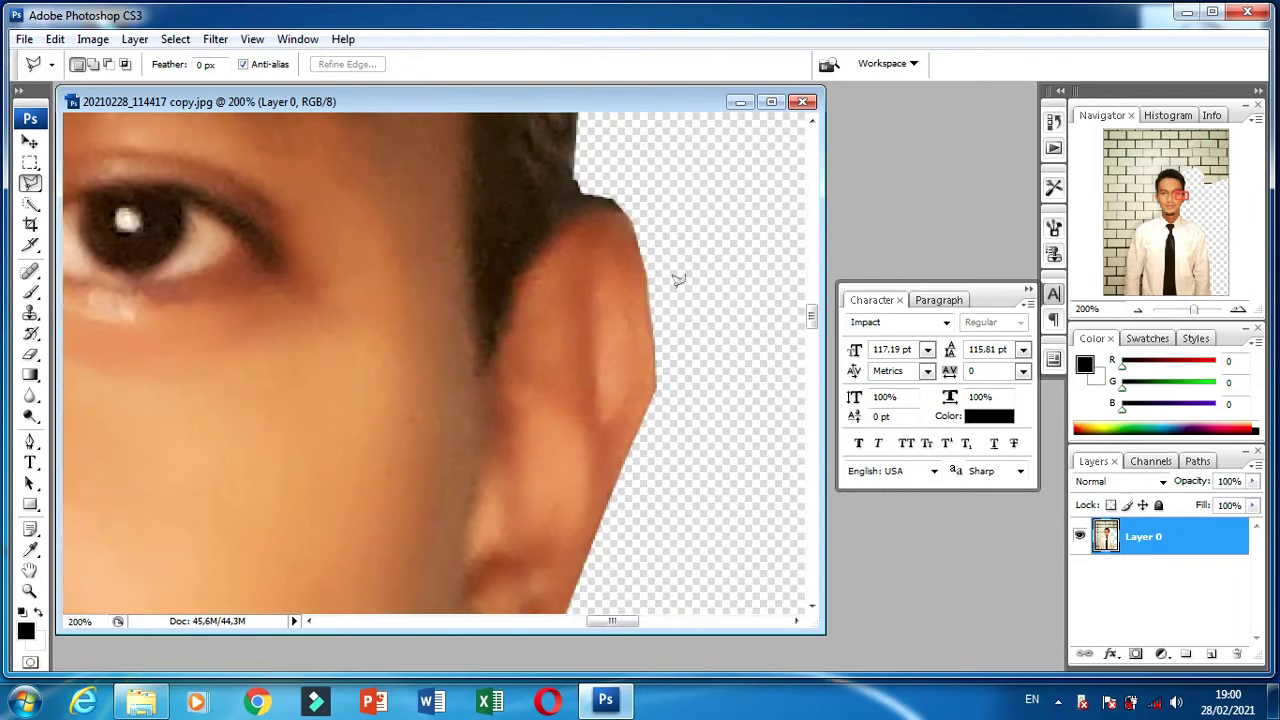
Lasso the wall along the top of the hair and left side of the head and delete it.
key(e)
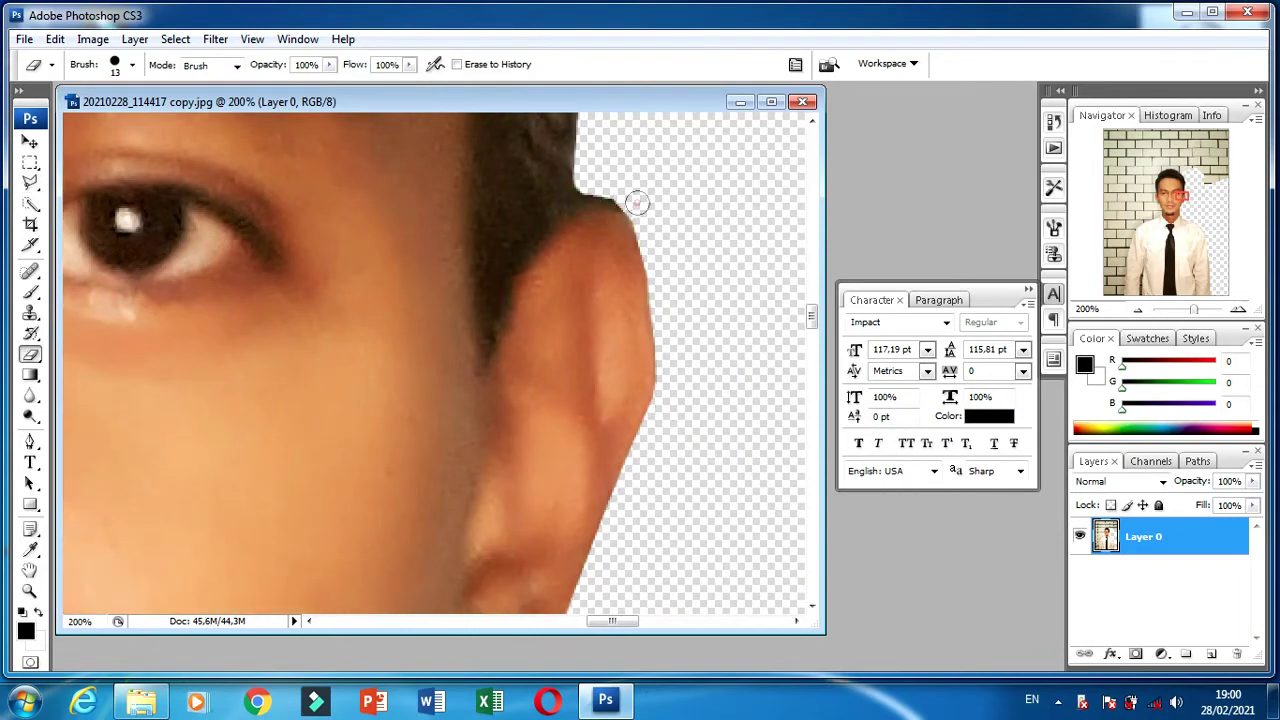
scroll(603, 277, down, 1)
scroll(626, 323, down, 1)
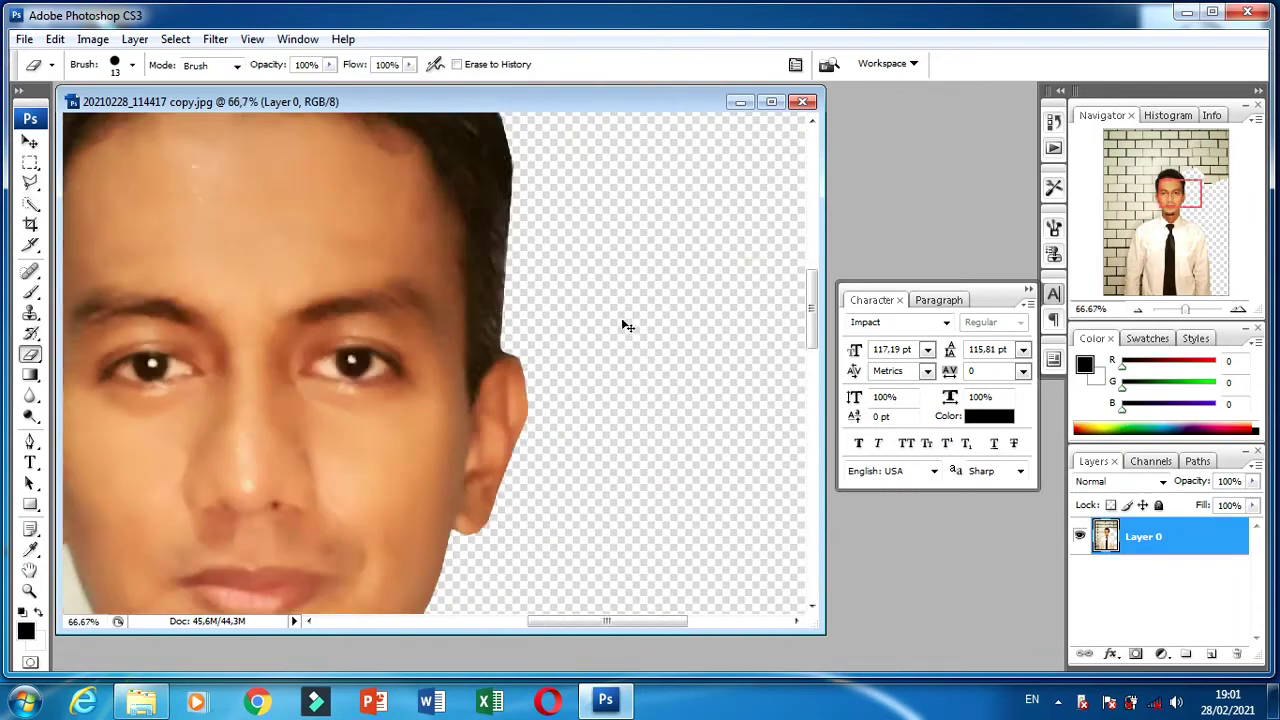
scroll(643, 334, down, 1)
scroll(643, 334, up, 1)
click(29, 183)
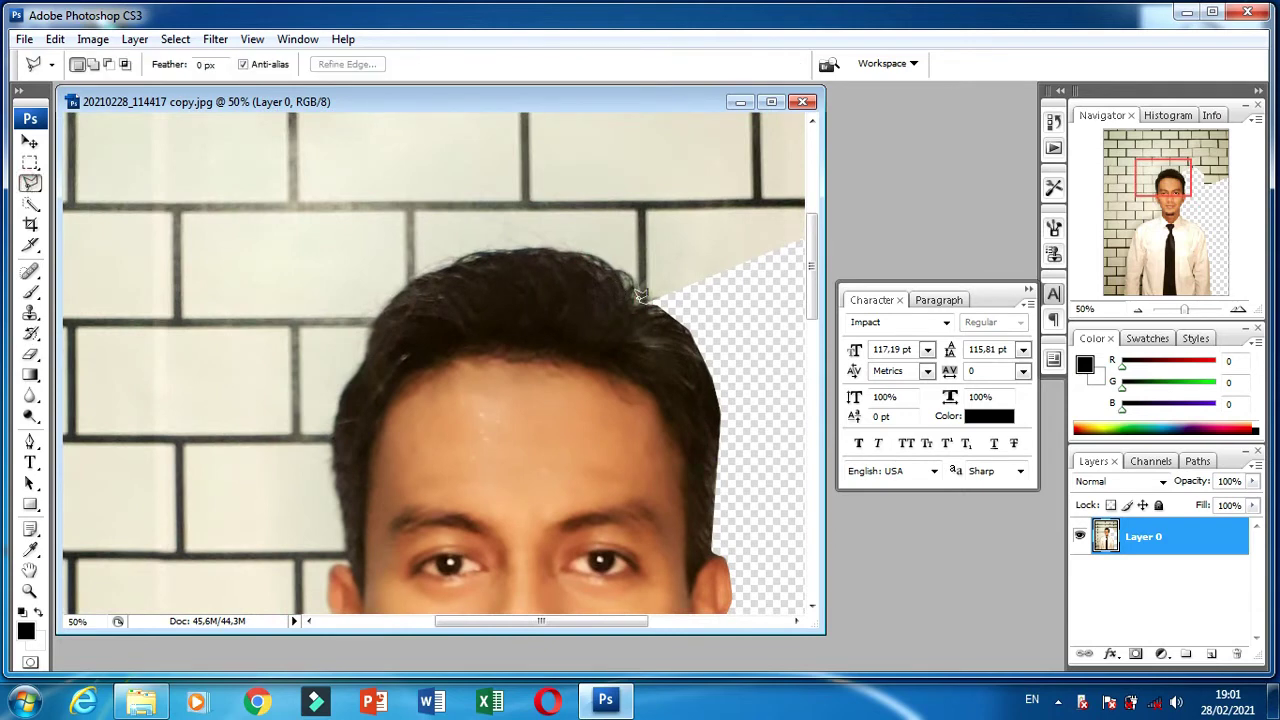
drag(625, 275, 576, 252)
mouse_move(449, 262)
mouse_down()
mouse_move(390, 296)
mouse_move(356, 356)
mouse_move(336, 424)
mouse_move(348, 545)
mouse_move(250, 495)
mouse_move(690, 215)
mouse_move(662, 300)
mouse_up()
key(Delete)
Outline and clear the wall left of the ear, dismissing the no-pixels-selected warning.
scroll(286, 386, up, 2)
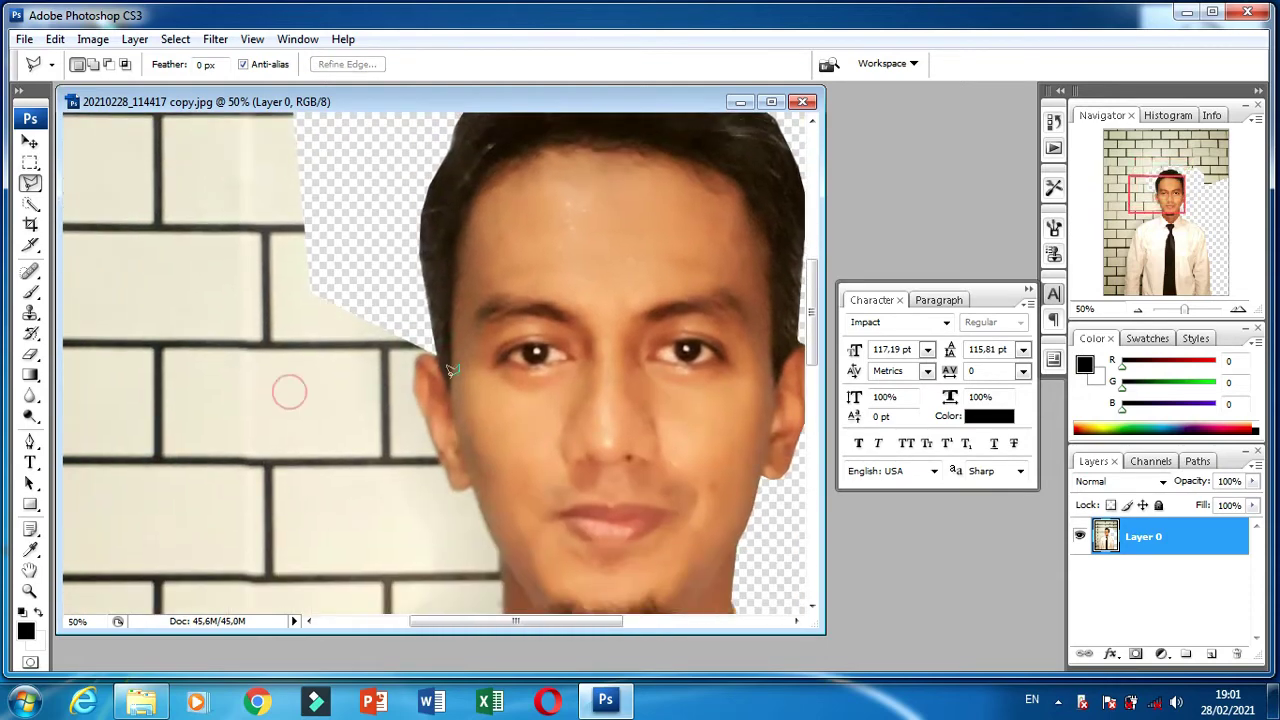
scroll(435, 352, up, 1)
scroll(435, 352, down, 2)
scroll(437, 342, up, 2)
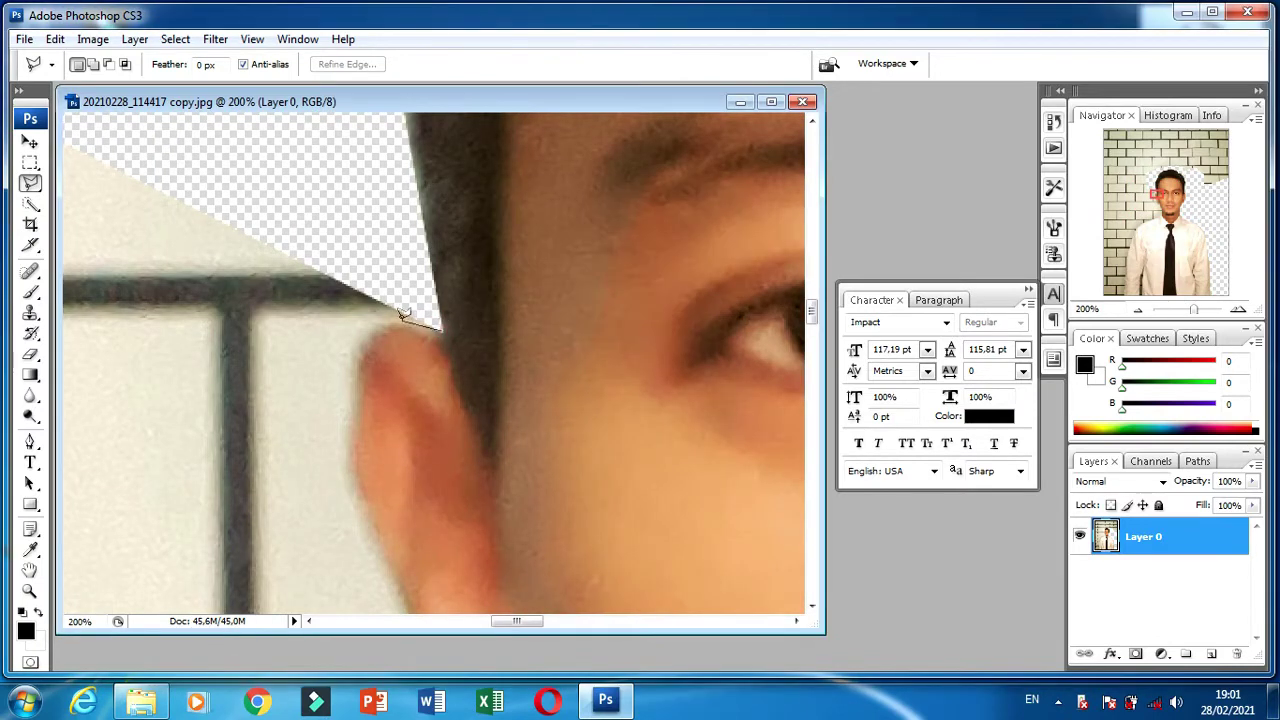
scroll(362, 350, down, 1)
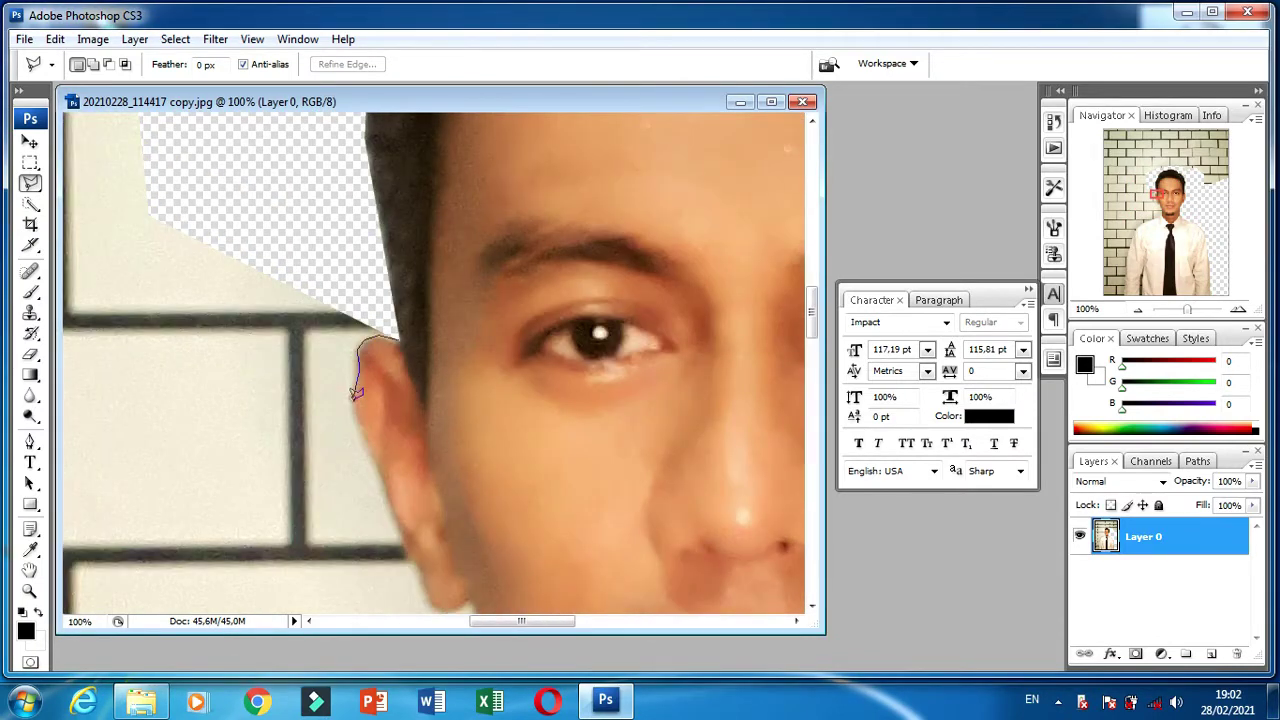
scroll(394, 503, down, 3)
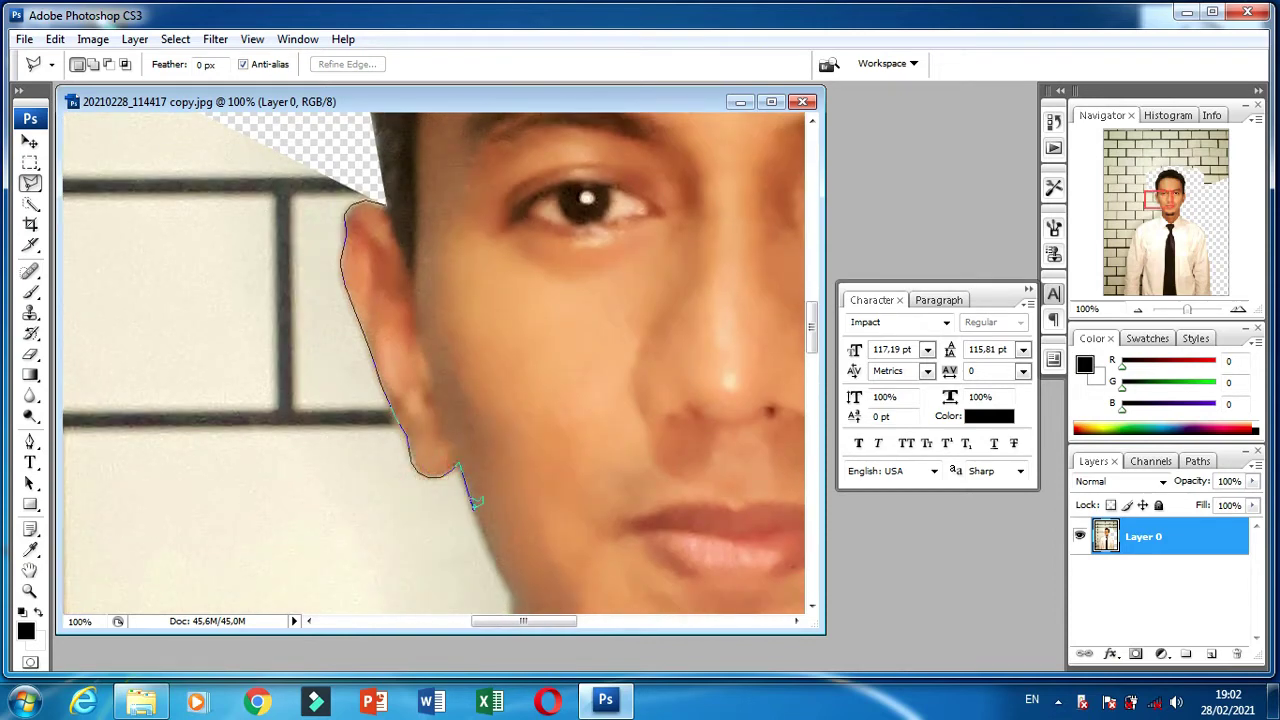
click(386, 199)
key(ctrl+d)
scroll(386, 199, down, 3)
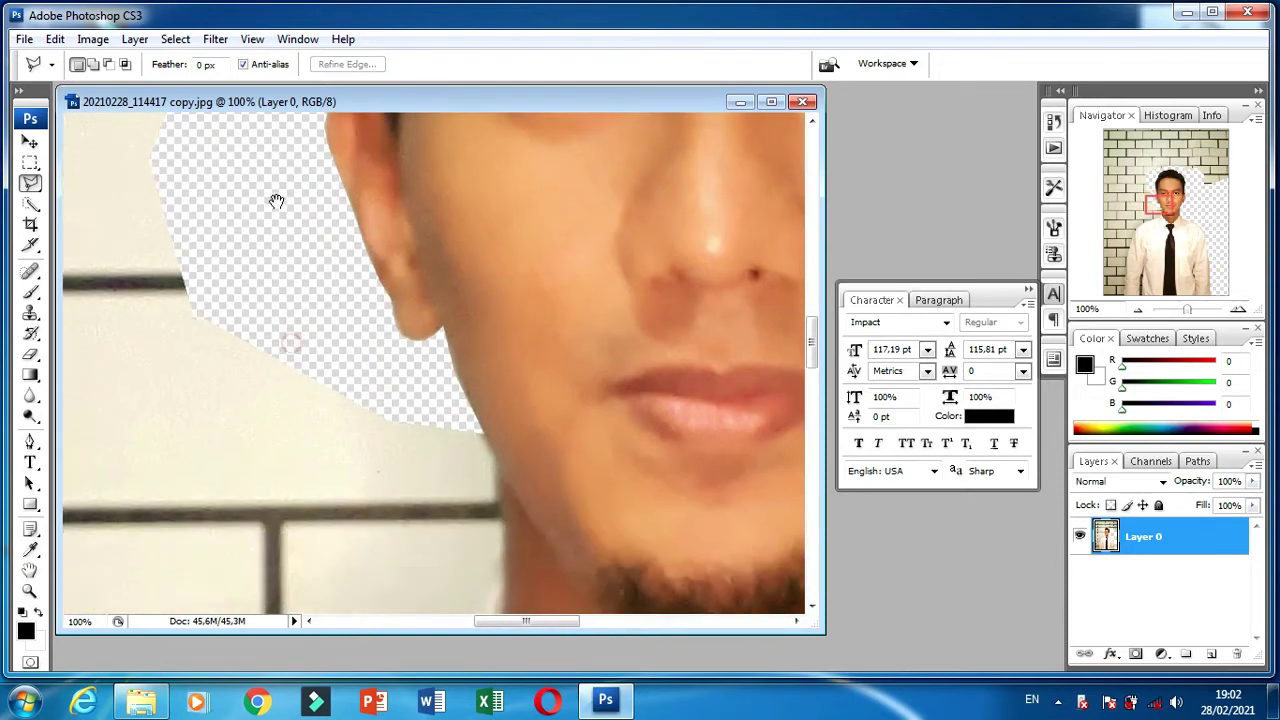
scroll(490, 327, down, 2)
double_click(497, 330)
key(Return)
Outline the wall along the jawline, neck and shoulder and delete it.
key(ctrl+plus)
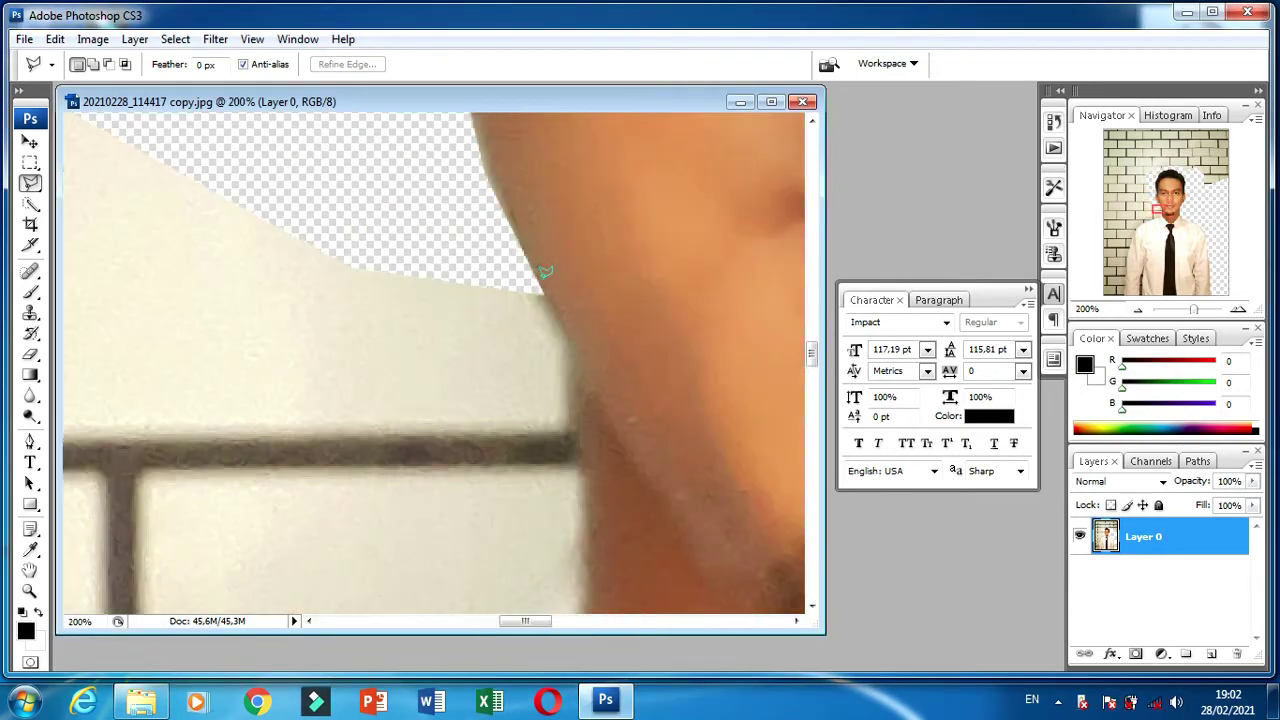
key(ctrl+minus)
key(ctrl+minus)
click(569, 396)
click(566, 456)
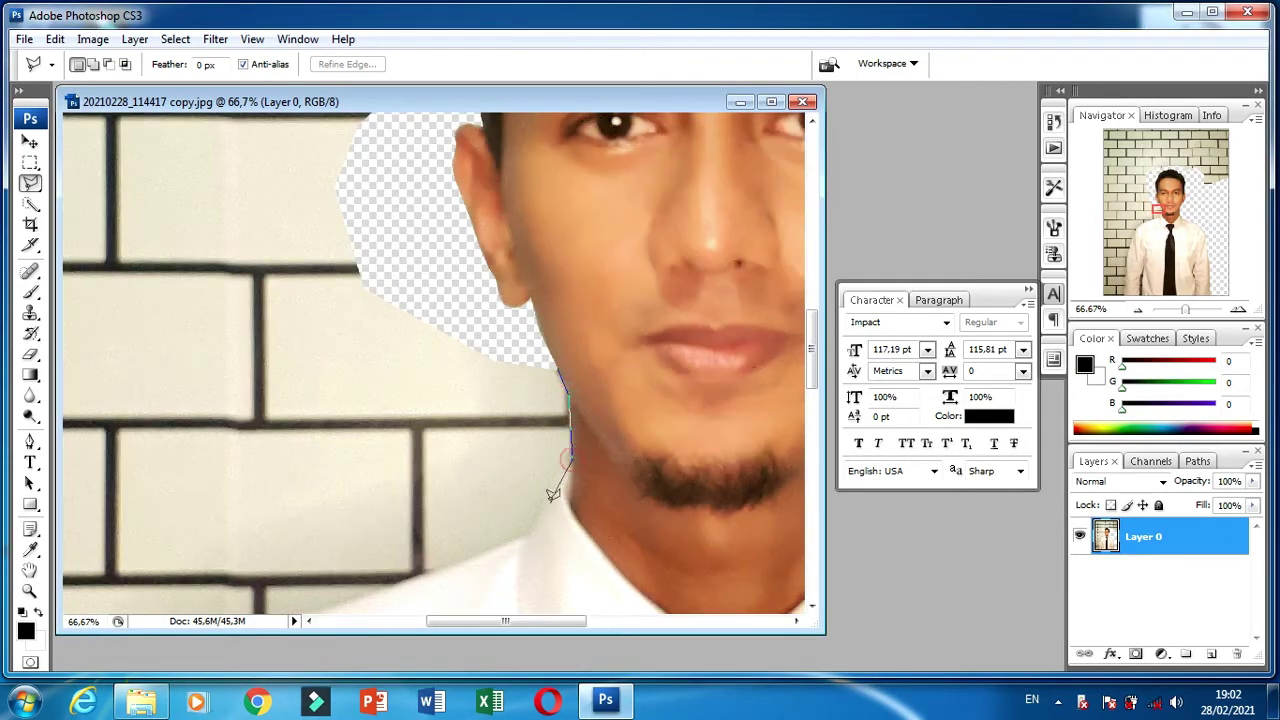
click(530, 537)
drag(530, 537, 661, 267)
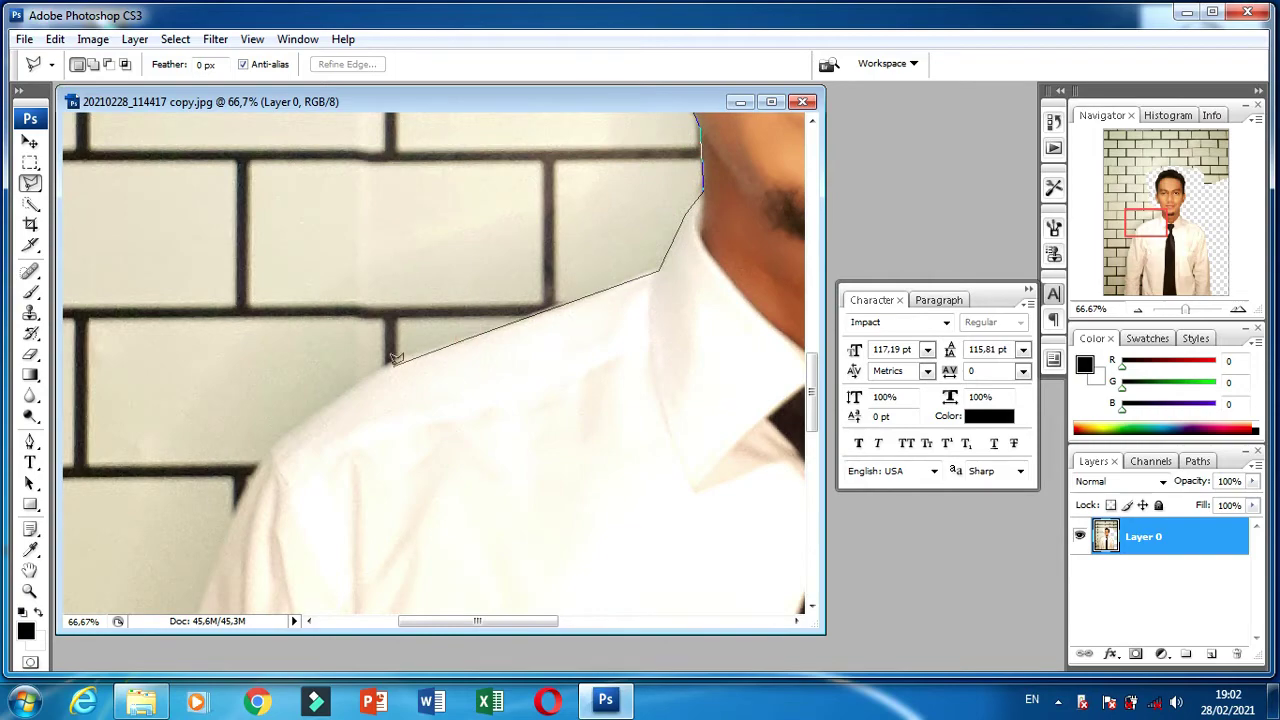
key(ctrl+minus)
click(137, 464)
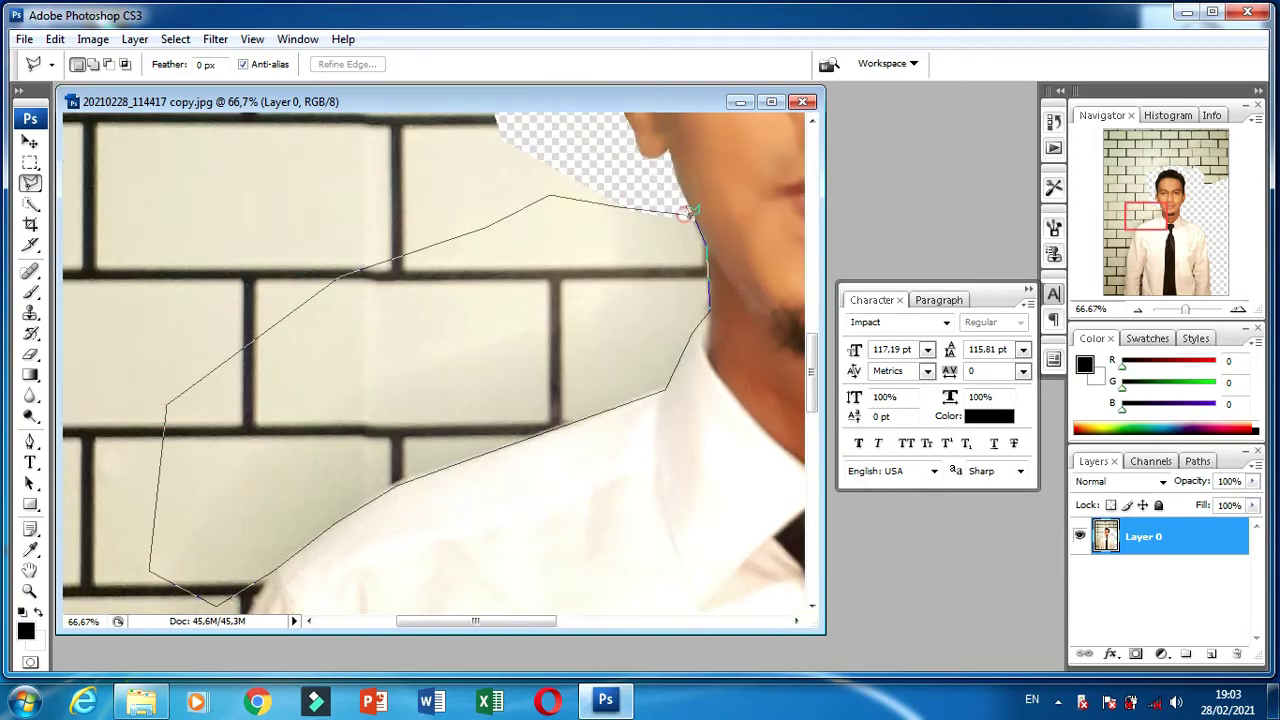
key(Delete)
key(ctrl+plus)
Select the wall beside the left shoulder and arm down to the trouser edge.
drag(280, 281, 280, 257)
click(392, 219)
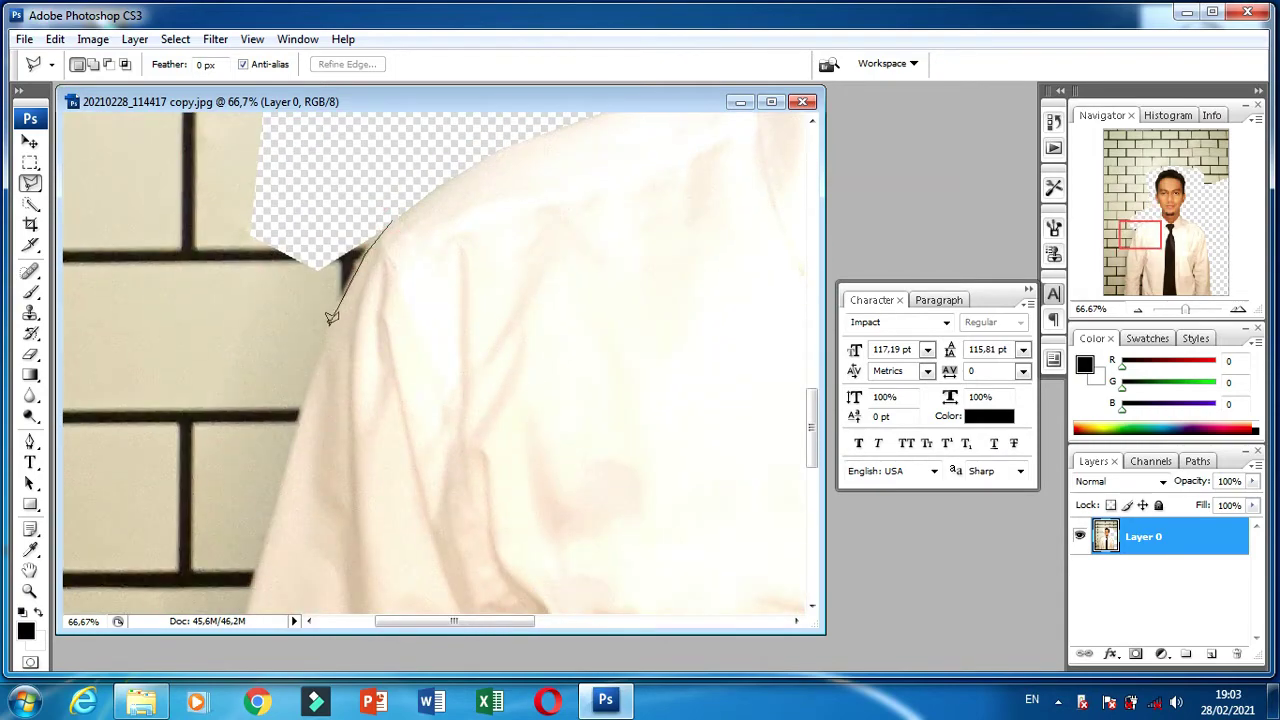
scroll(290, 340, down, 3)
click(251, 315)
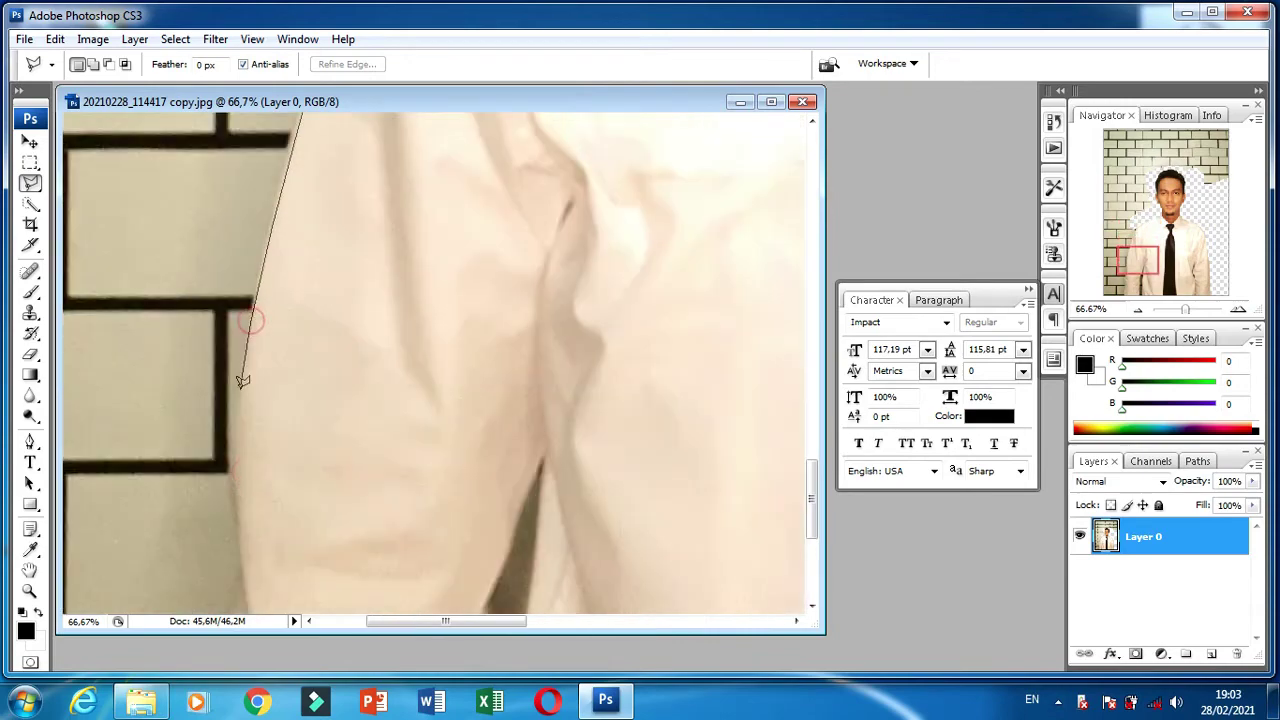
drag(234, 457, 249, 286)
click(246, 371)
drag(216, 436, 222, 396)
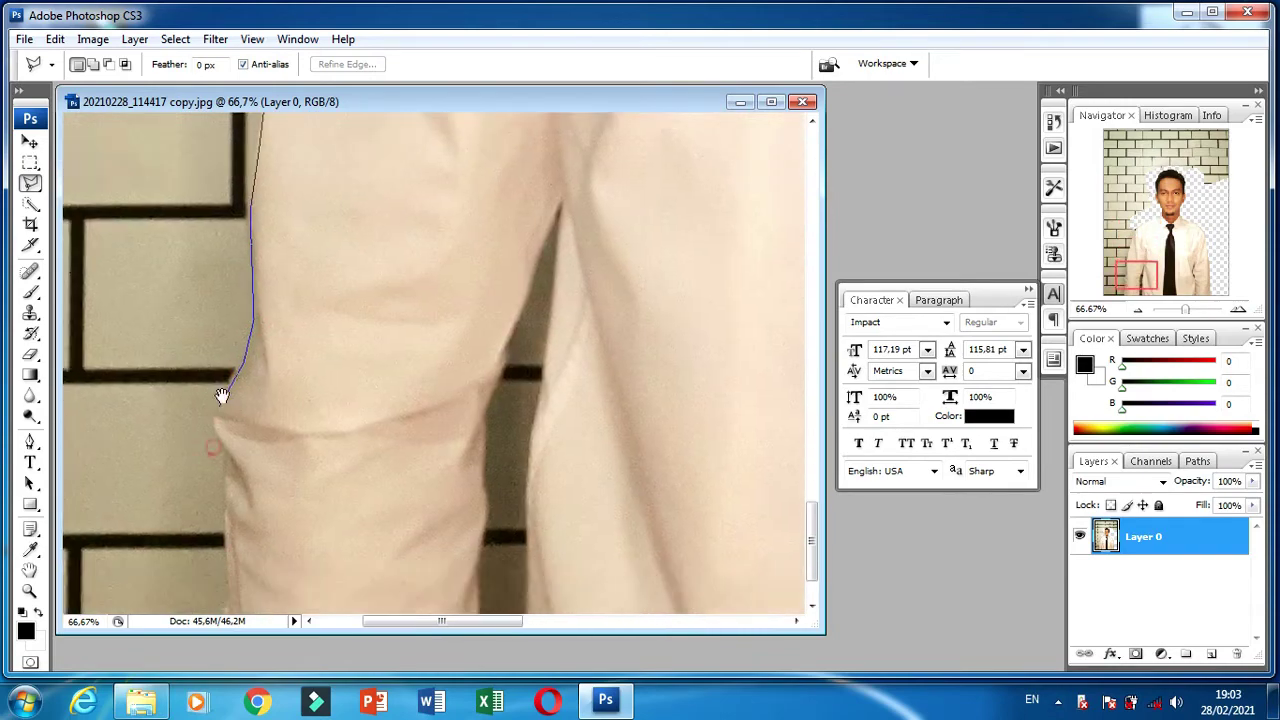
key(ctrl+minus)
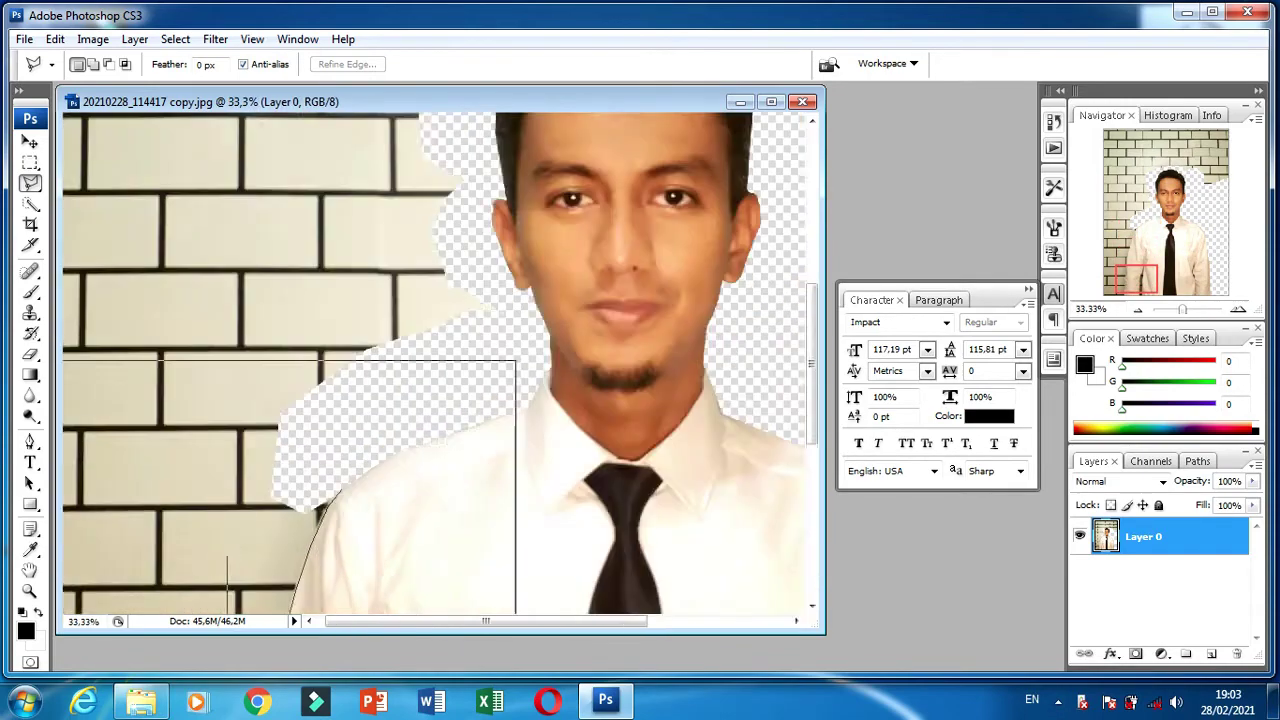
key(ctrl+minus)
key(ctrl+minus)
key(ctrl+minus)
click(251, 529)
click(337, 586)
double_click(337, 586)
Delete the selected wall beside the left arm and deselect.
key(ctrl+plus)
key(ctrl+plus)
key(ctrl+plus)
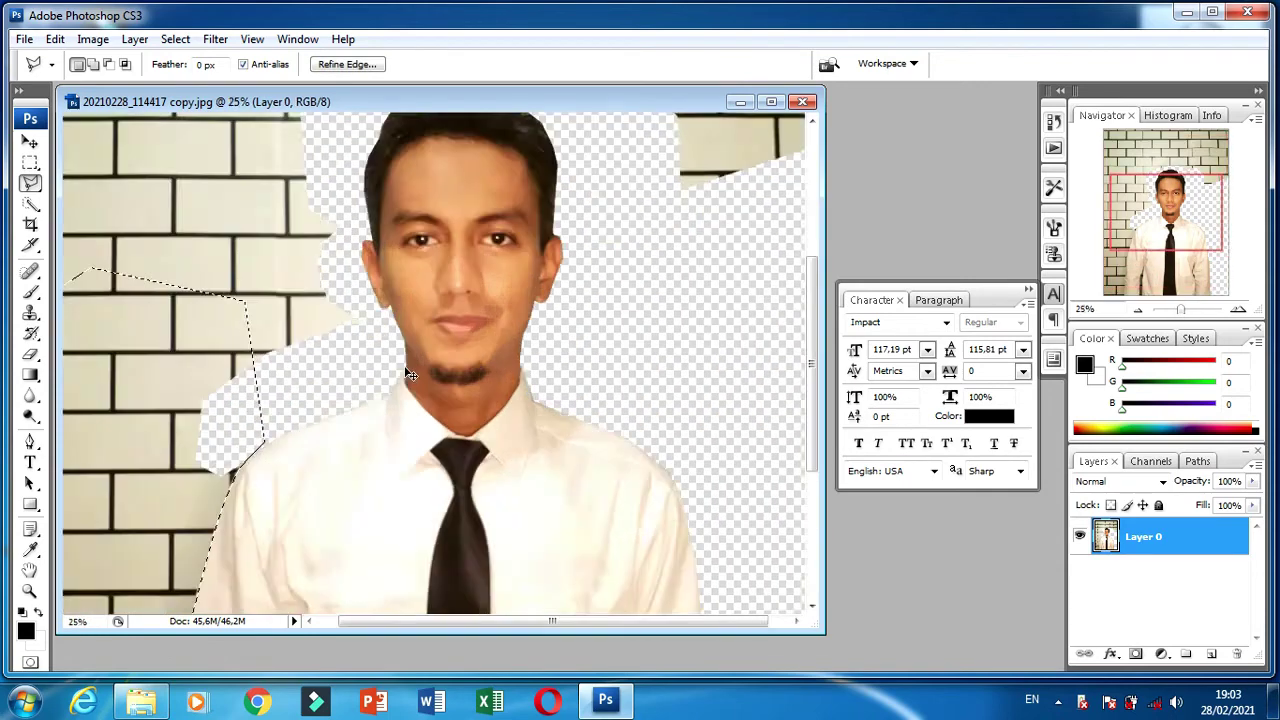
key(ctrl+plus)
key(Delete)
key(ctrl+d)
scroll(286, 334, down, 5)
scroll(408, 257, down, 2)
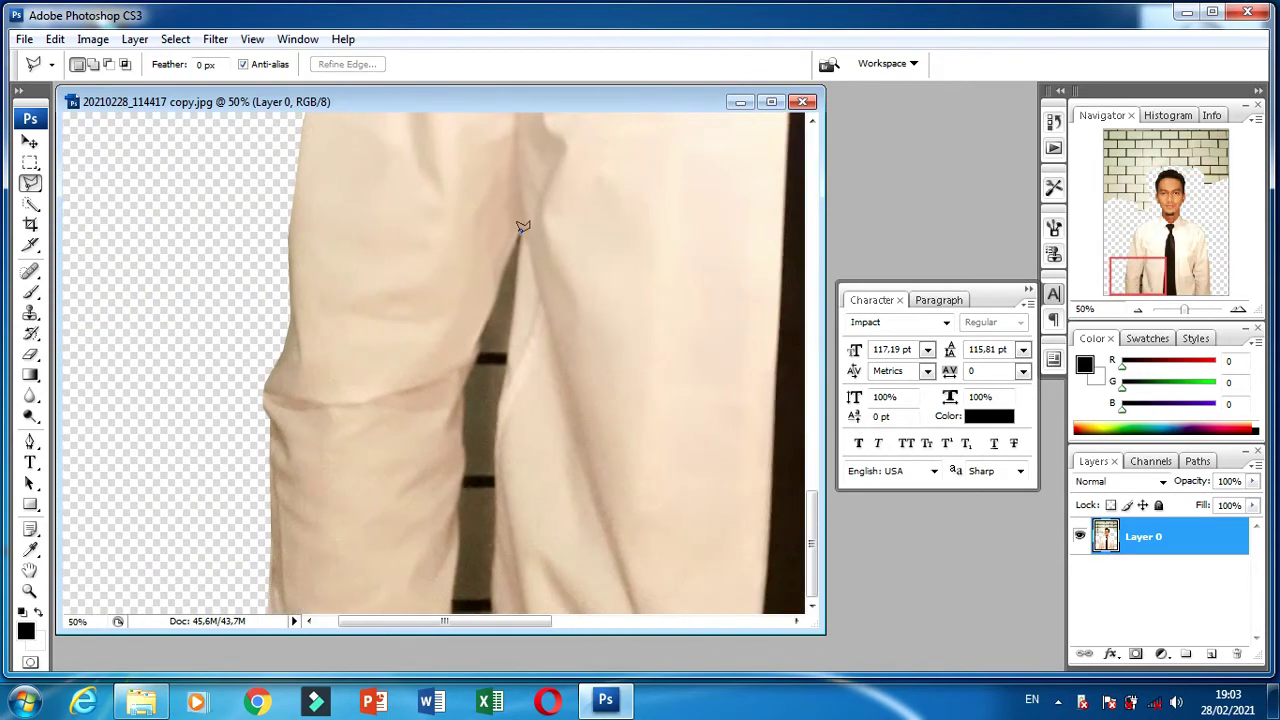
Magnetic-lasso the dark strip between the legs, delete it, and zoom out to 12.5%.
click(519, 232)
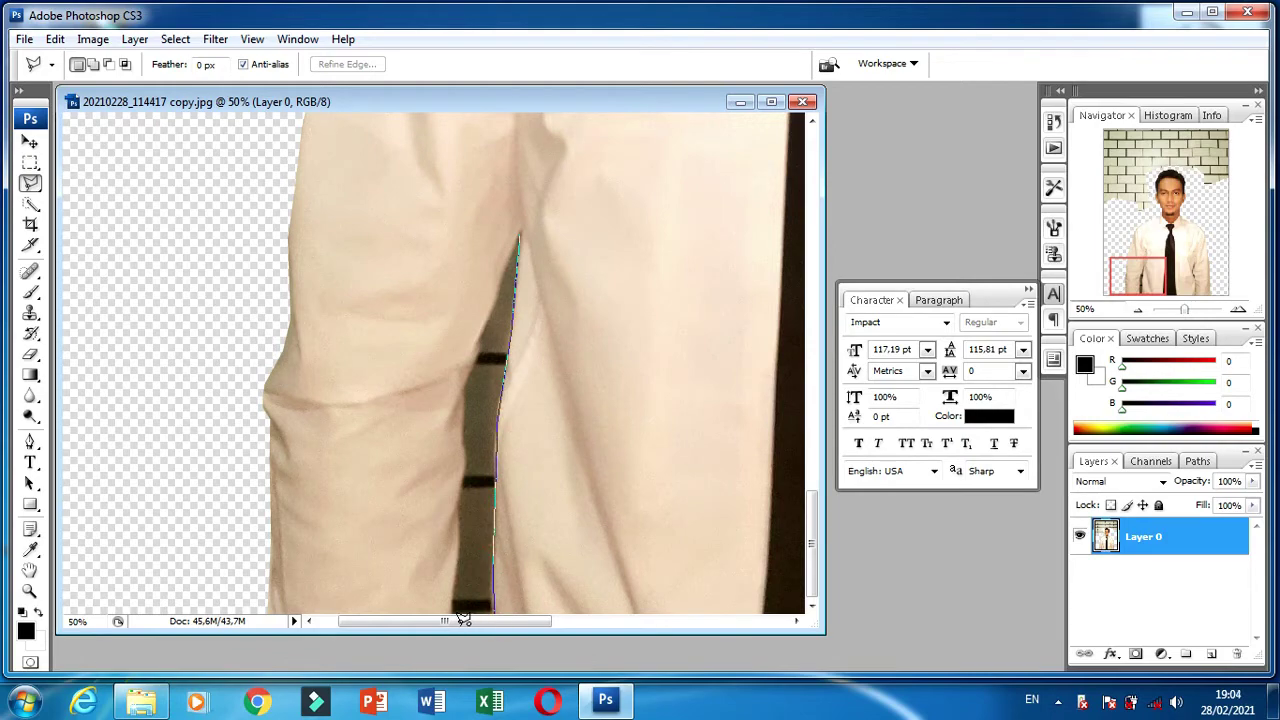
scroll(463, 500, up, 10)
scroll(463, 500, down, 5)
key(ctrl+plus)
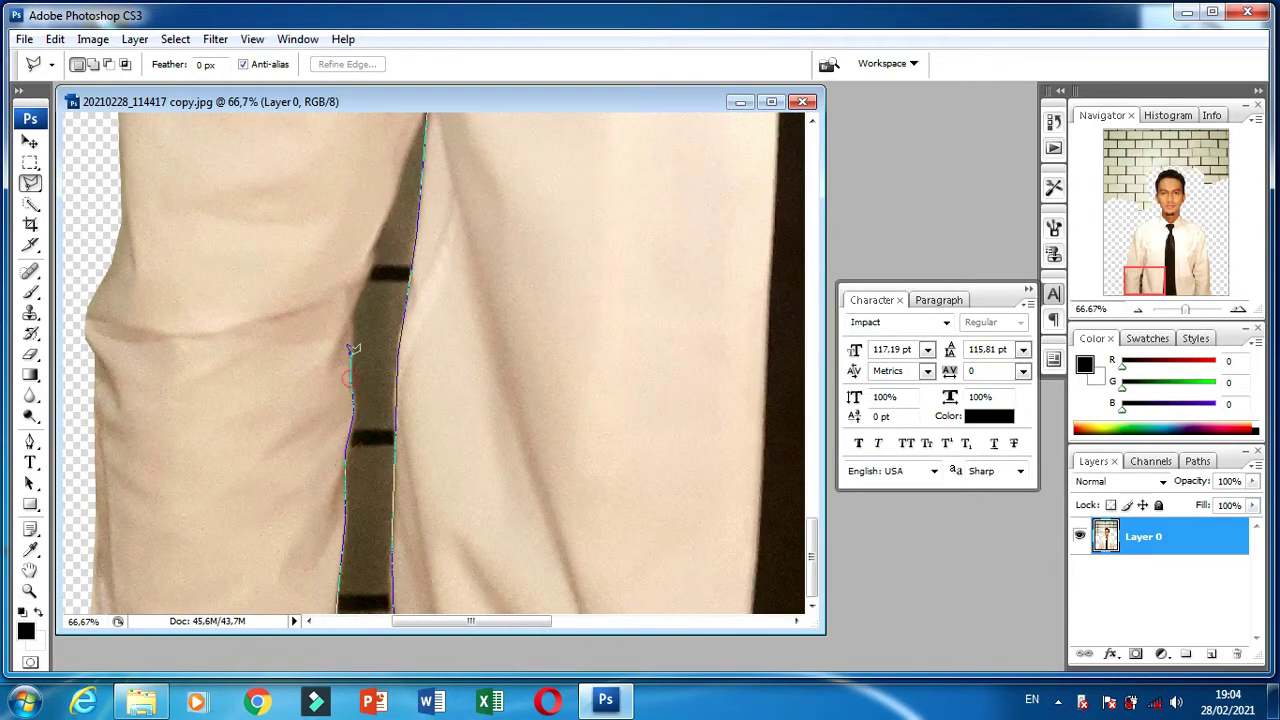
scroll(355, 290, up, 2)
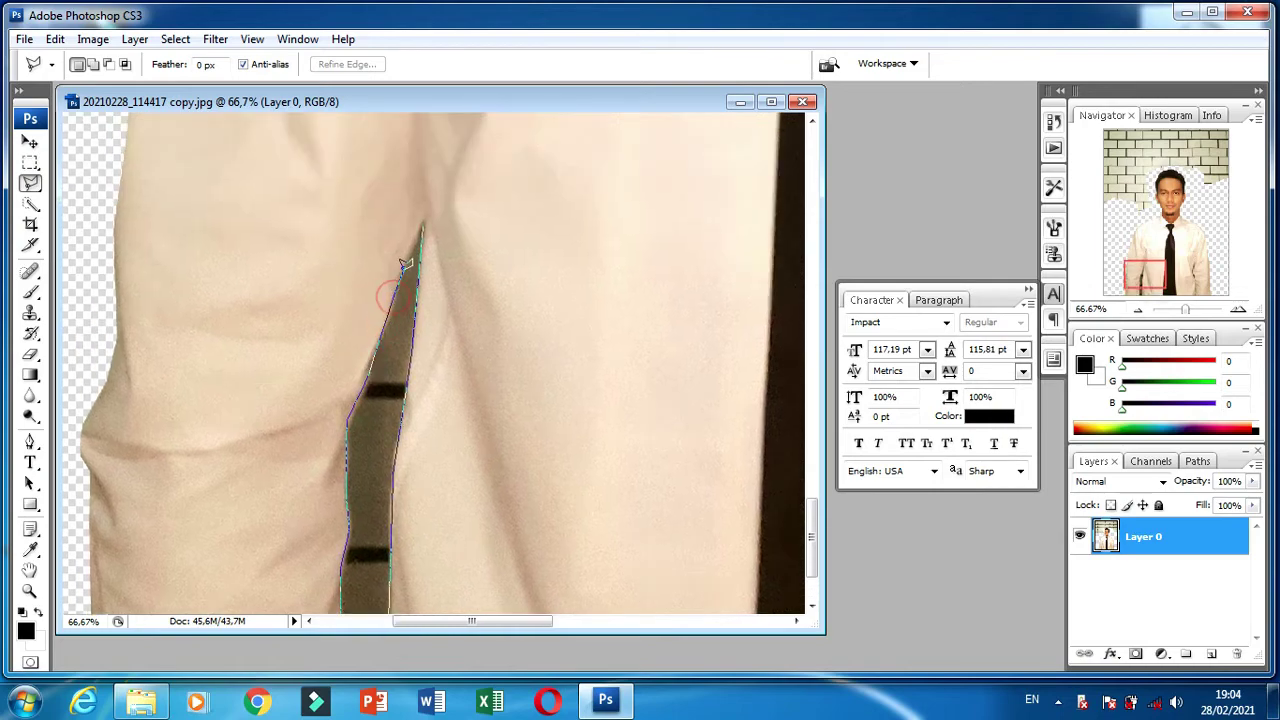
click(420, 228)
key(Delete)
key(ctrl+minus)
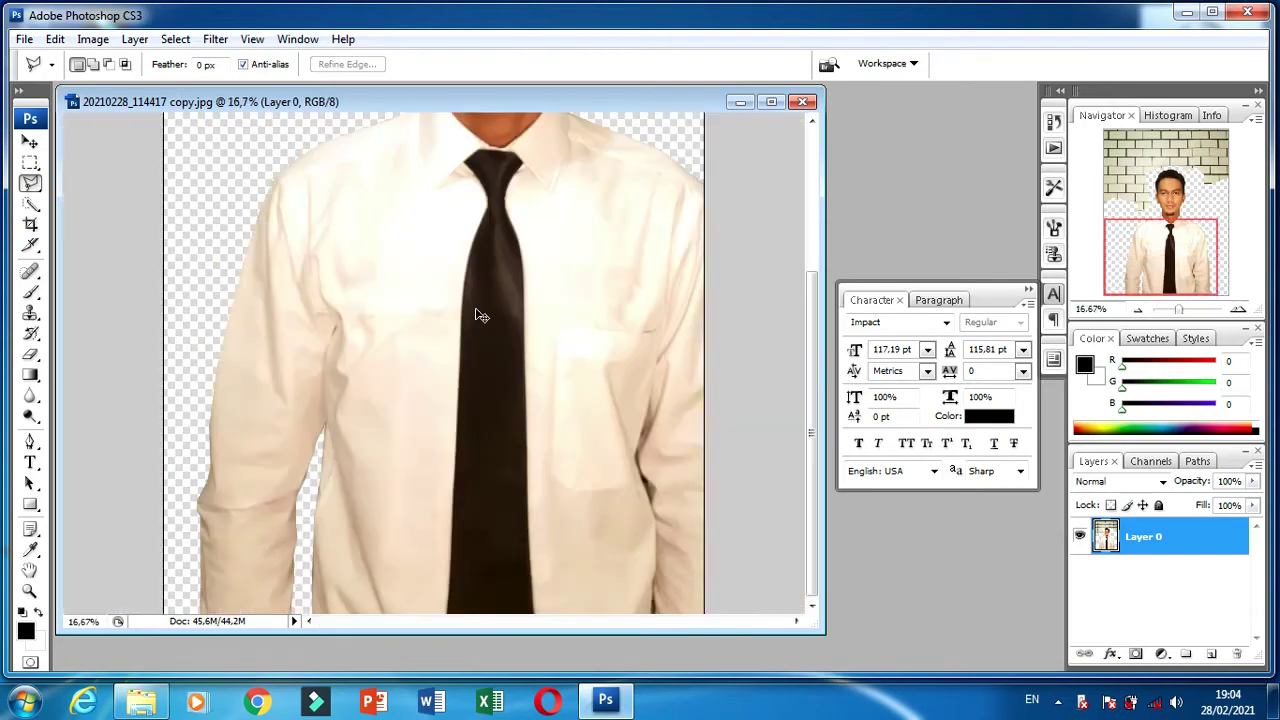
key(ctrl+minus)
key(ctrl+minus)
key(ctrl+minus)
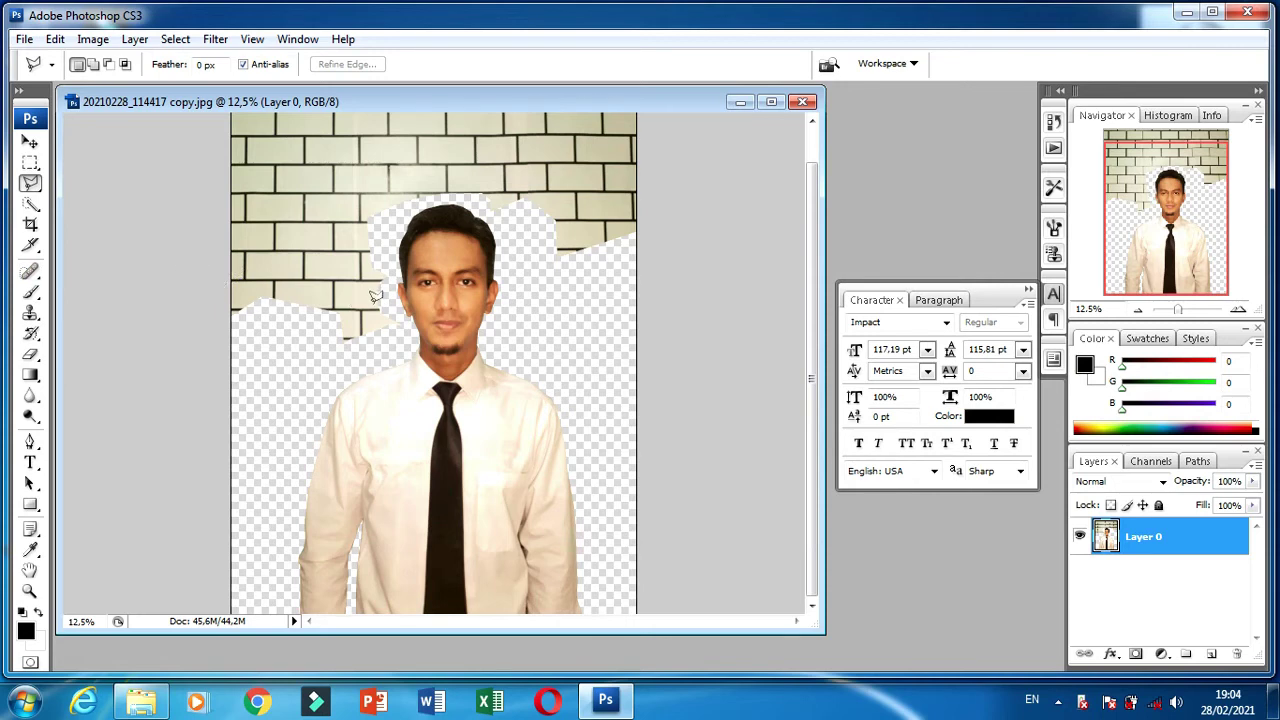
Erase the remaining upper brick wall with a 600 px eraser brush.
key(e)
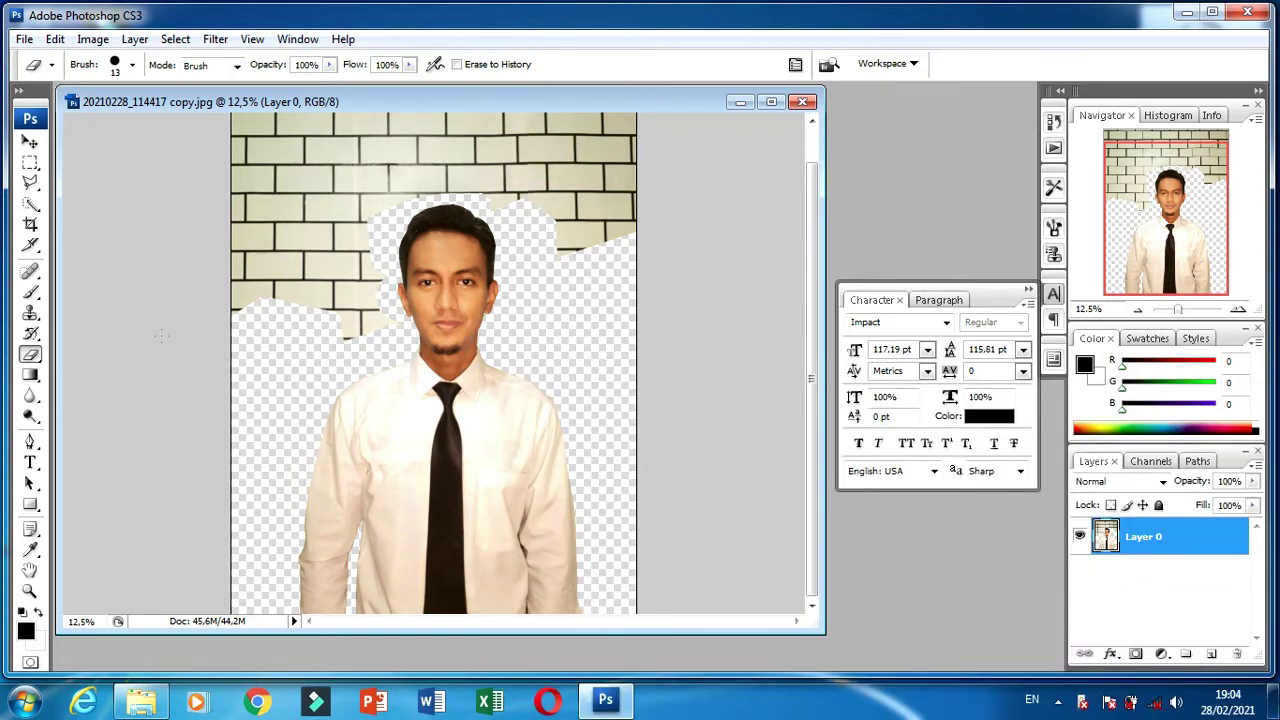
key(bracketright)
key(bracketright)
key(bracketright)
key(bracketright)
key(bracketright)
key(bracketright)
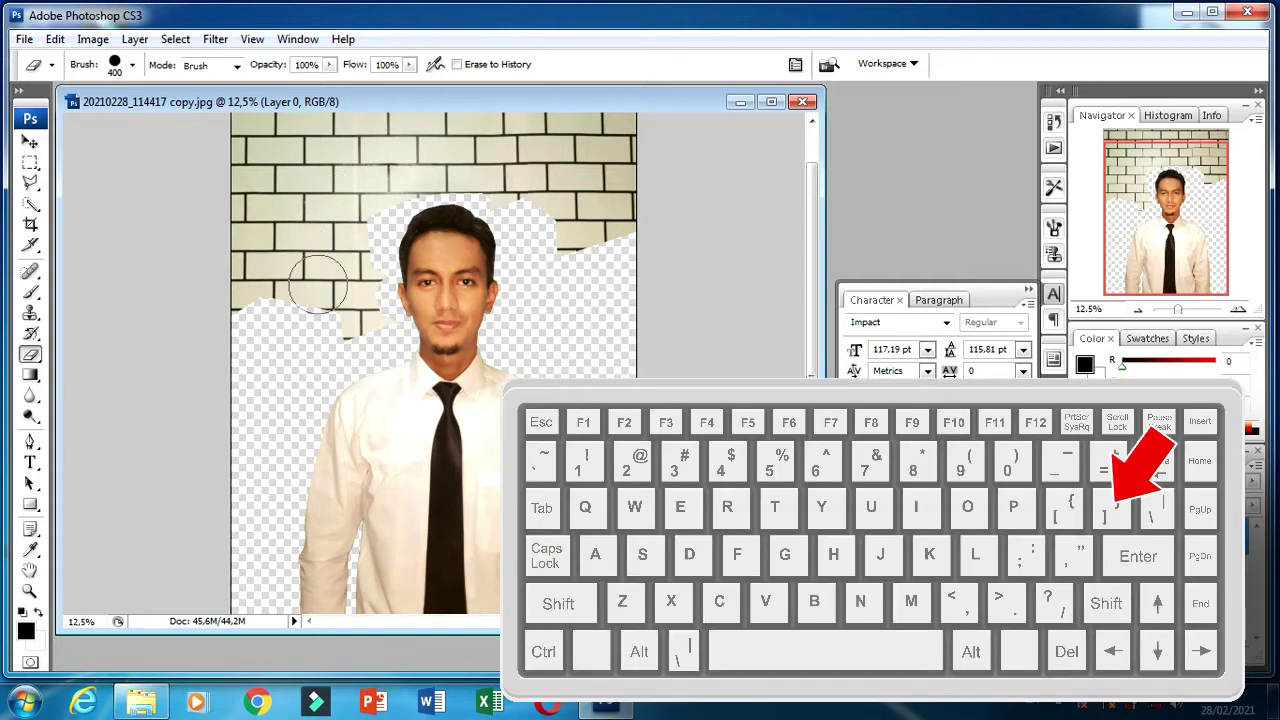
key(bracketright)
key(bracketright)
key(bracketright)
mouse_move(310, 285)
mouse_down()
mouse_move(263, 333)
mouse_move(243, 150)
mouse_up()
scroll(243, 200, up, 2)
mouse_move(243, 275)
mouse_down()
mouse_move(333, 140)
mouse_move(643, 234)
mouse_move(580, 223)
mouse_move(551, 183)
mouse_move(288, 273)
mouse_move(343, 349)
mouse_move(349, 200)
mouse_move(490, 205)
mouse_move(608, 343)
mouse_up()
drag(609, 279, 609, 237)
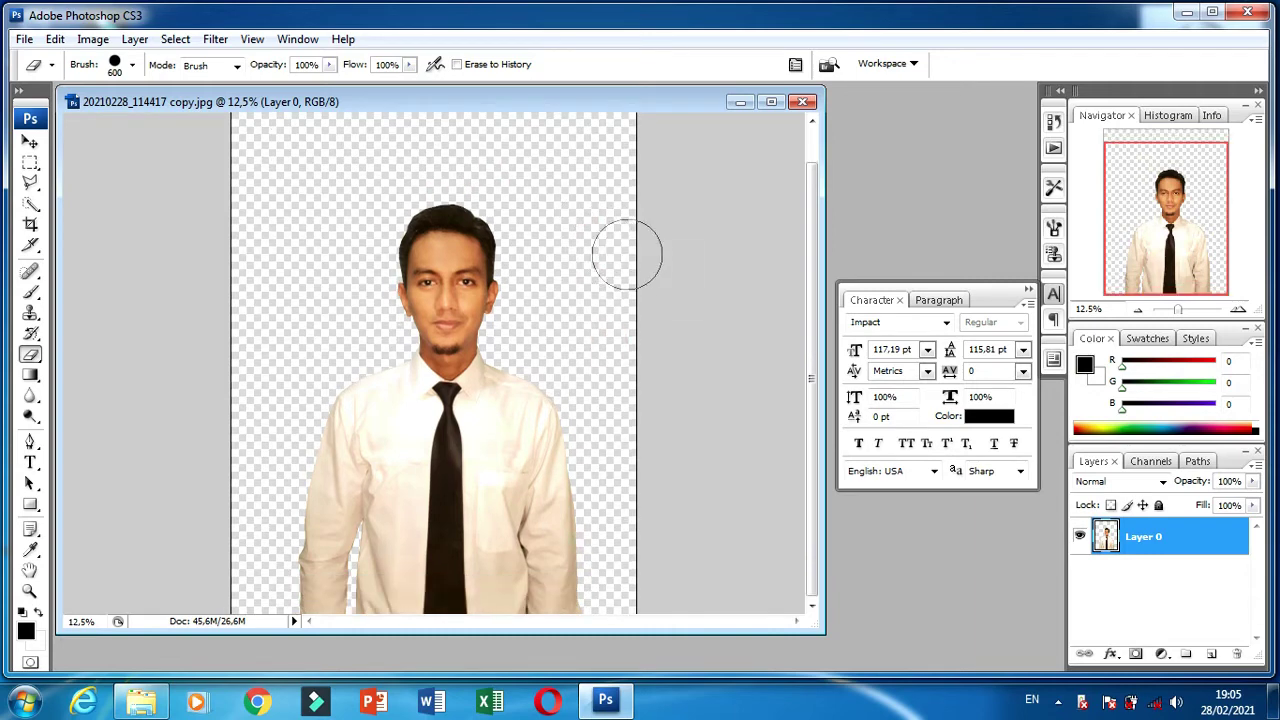
Add a Solid Color fill layer in blue-violet #111bed.
click(1163, 655)
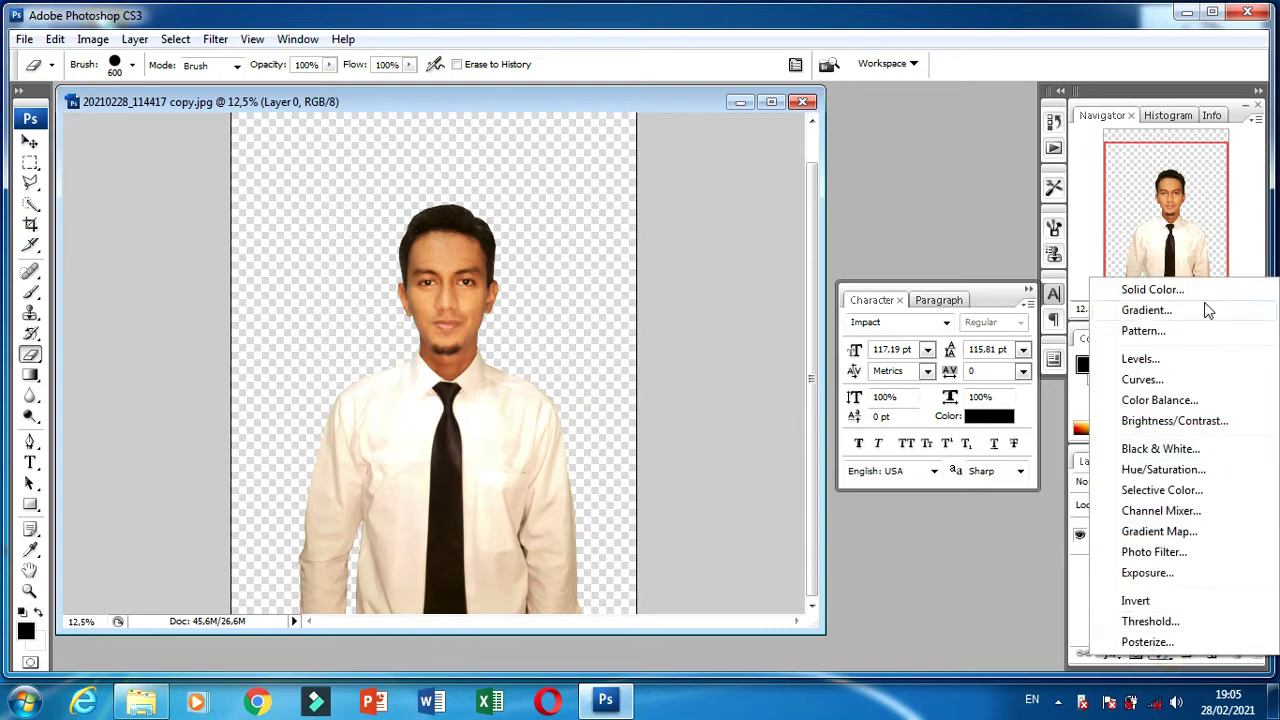
click(1152, 290)
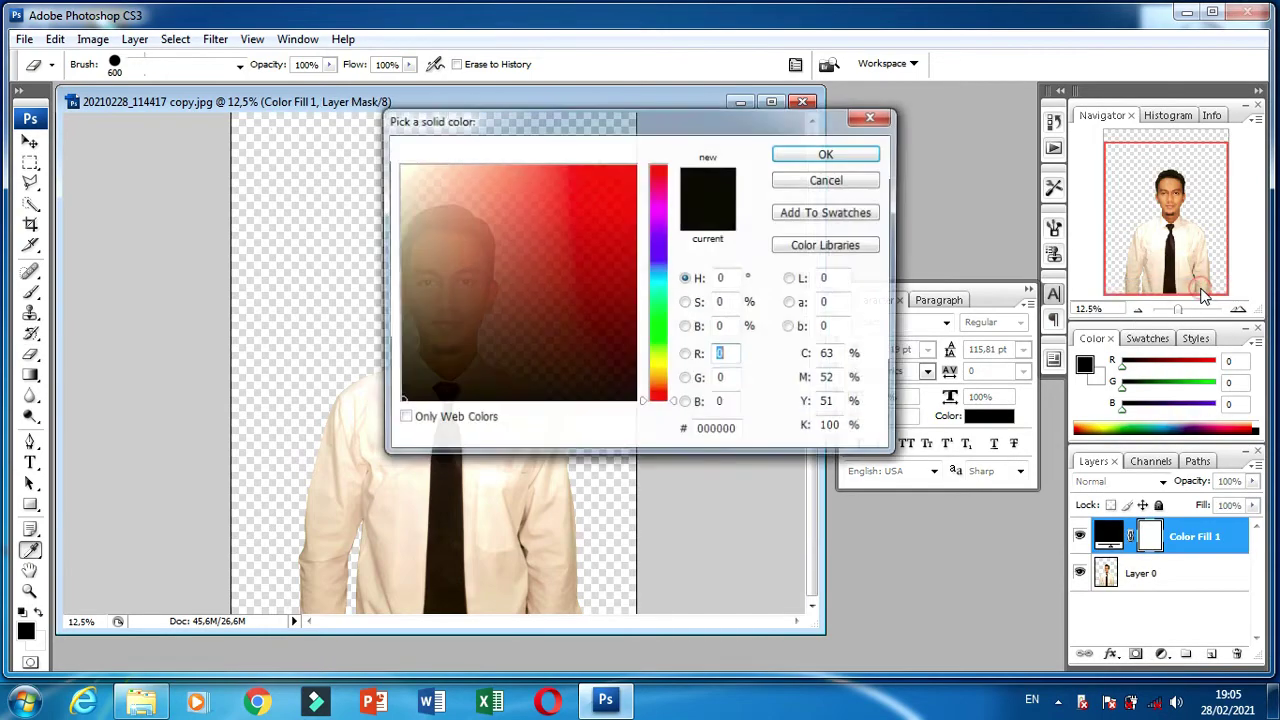
click(660, 236)
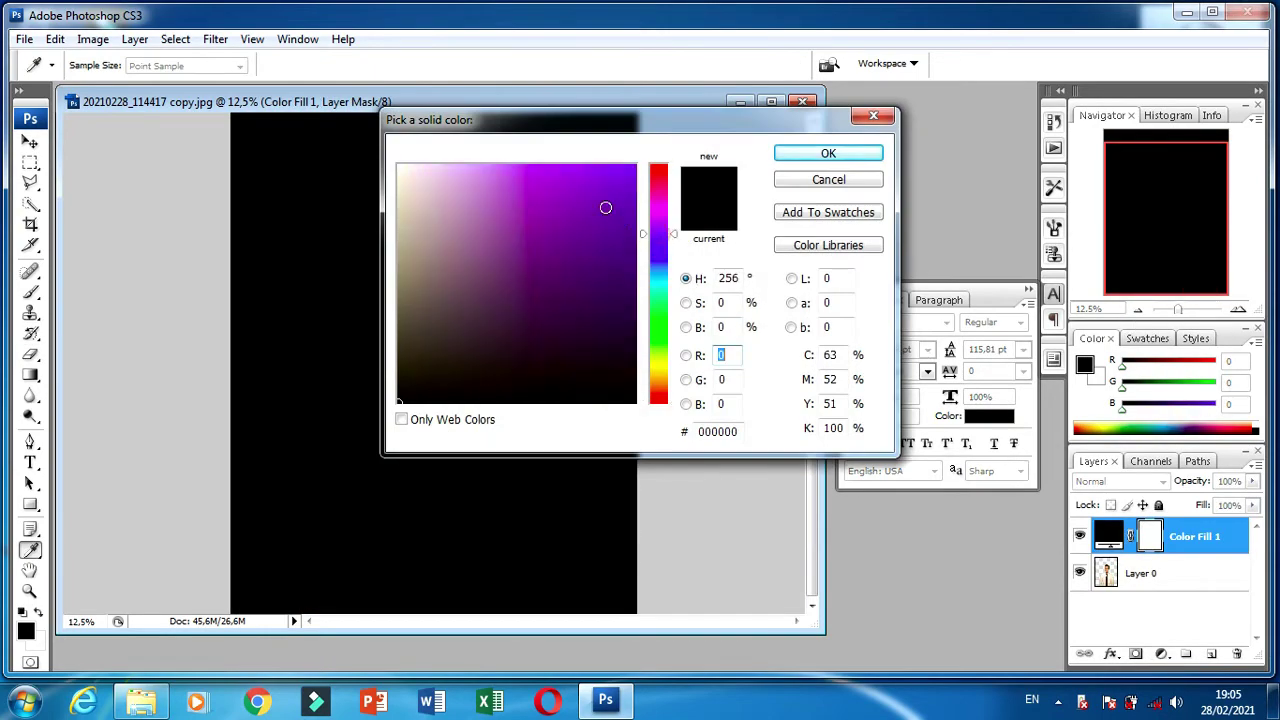
click(605, 207)
click(651, 245)
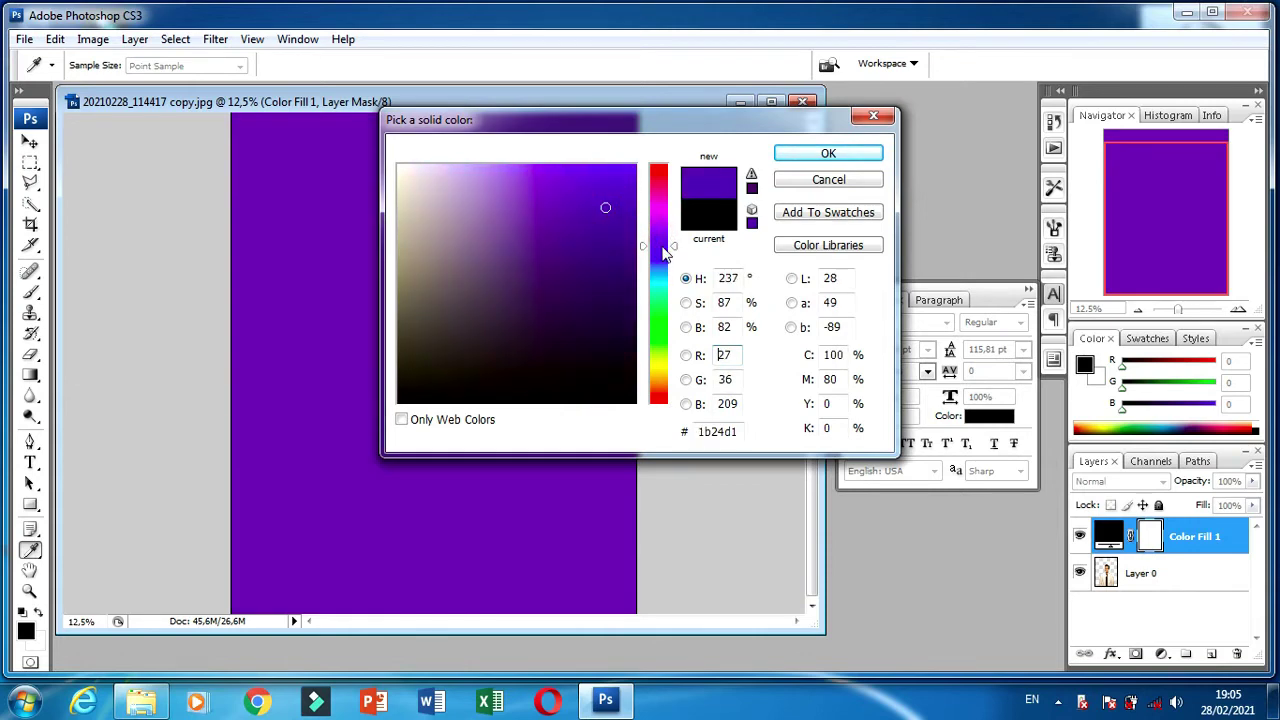
mouse_move(613, 180)
mouse_down()
mouse_move(609, 169)
mouse_move(619, 181)
mouse_up()
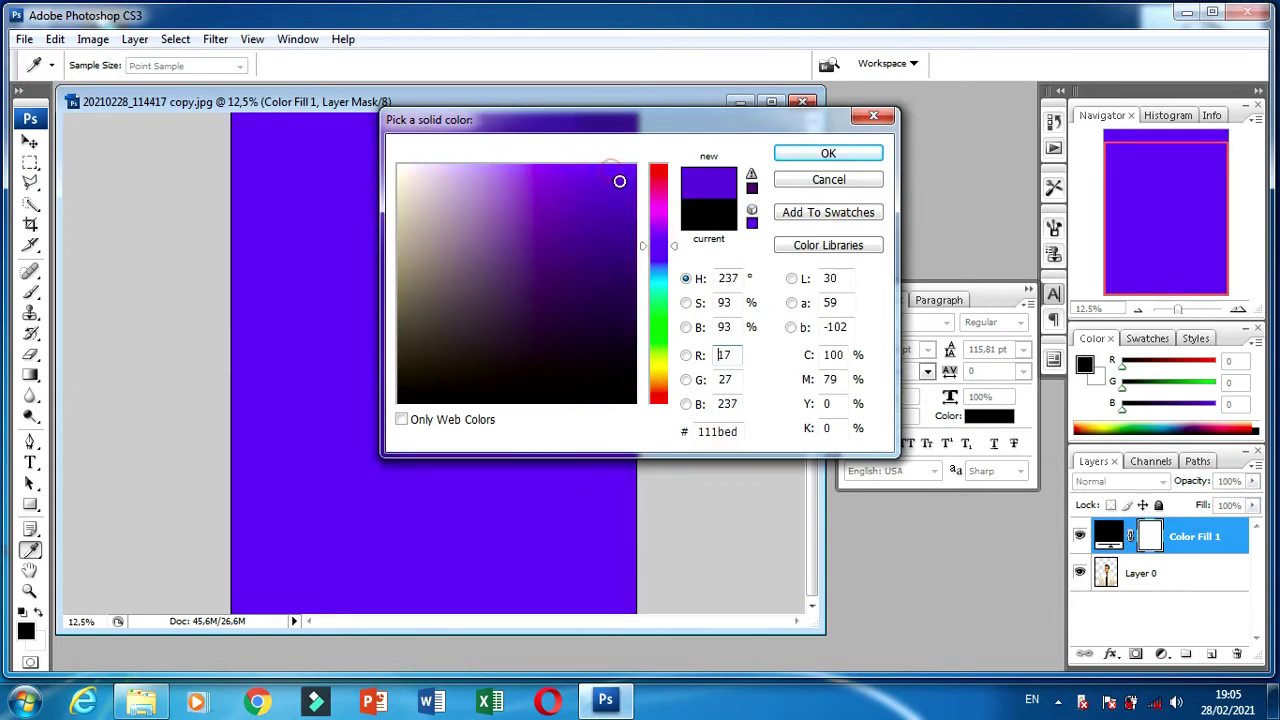
click(815, 160)
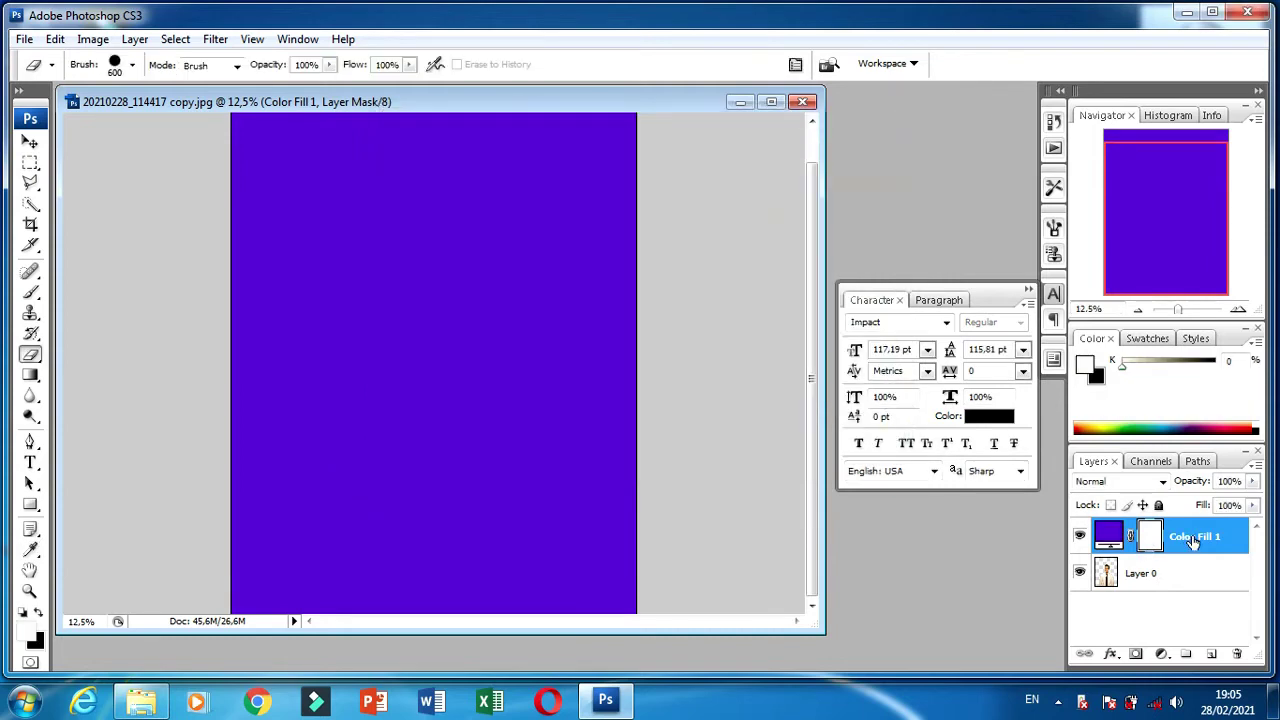
Place Color Fill 1 below Layer 0, shrink the eraser to 175 px, and select Layer 0.
drag(1199, 537, 1195, 588)
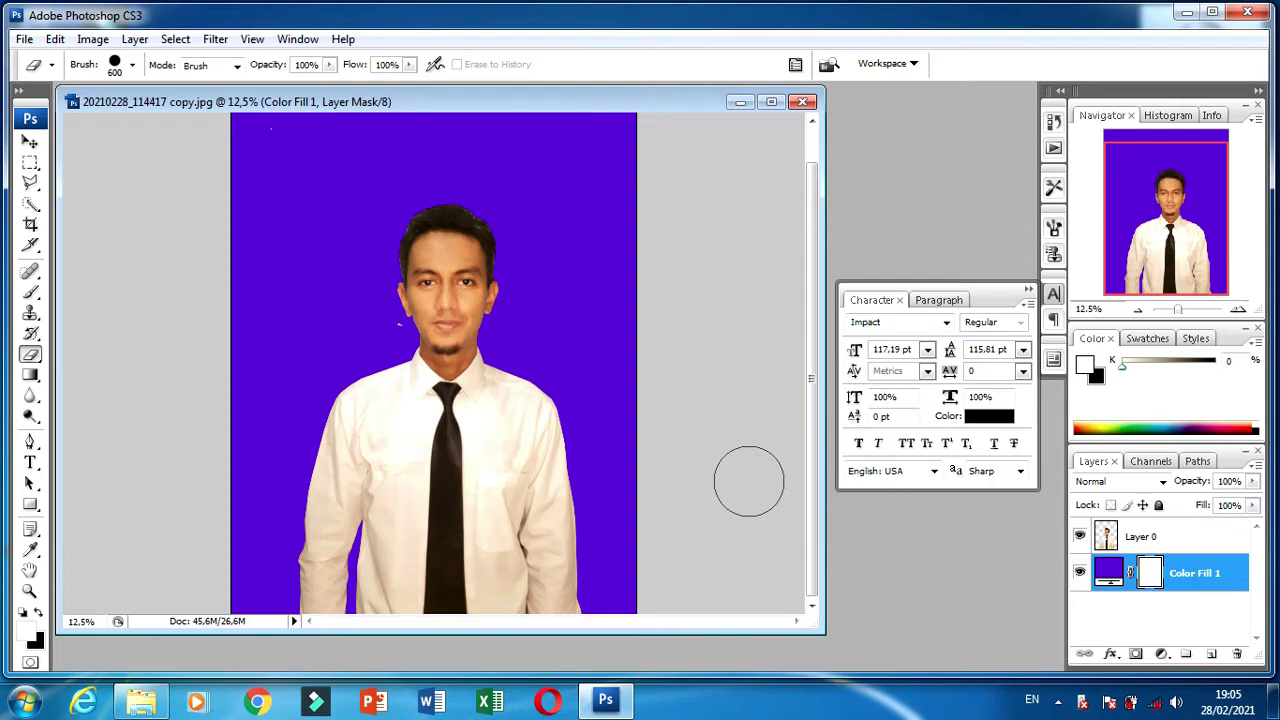
key(ctrl+plus)
key(ctrl+plus)
key(ctrl+plus)
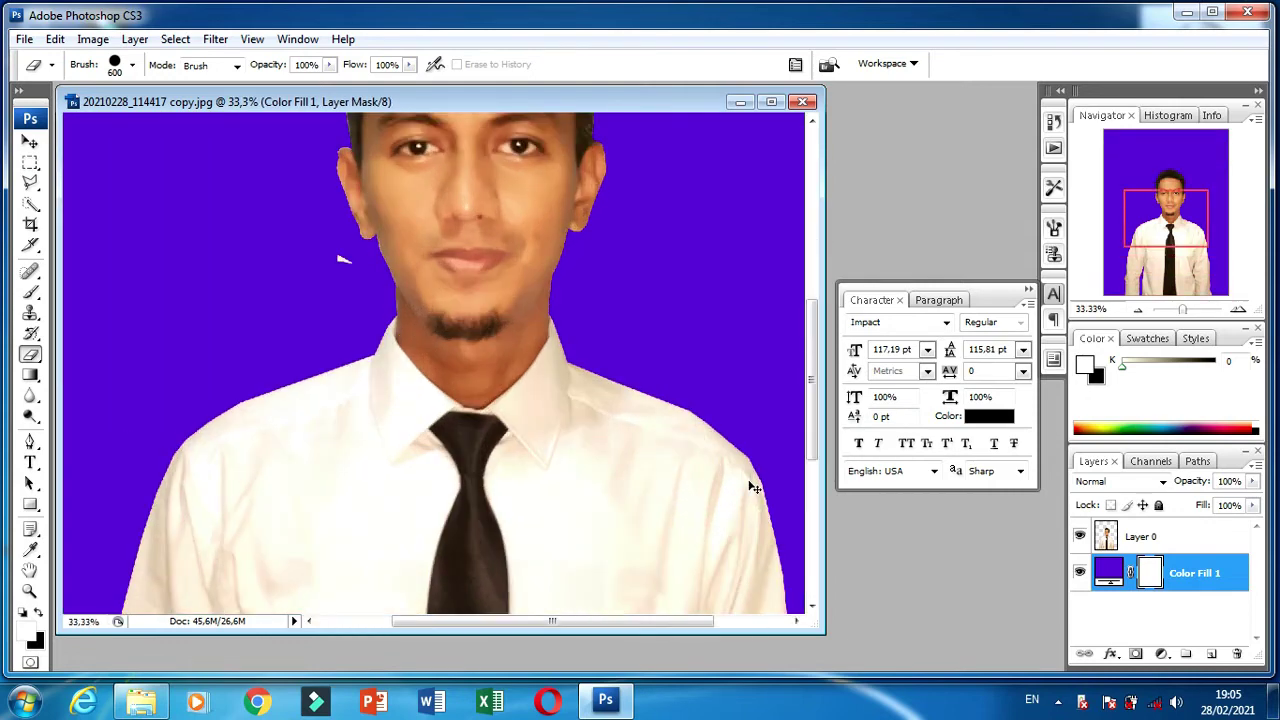
key(ctrl+plus)
drag(529, 400, 690, 565)
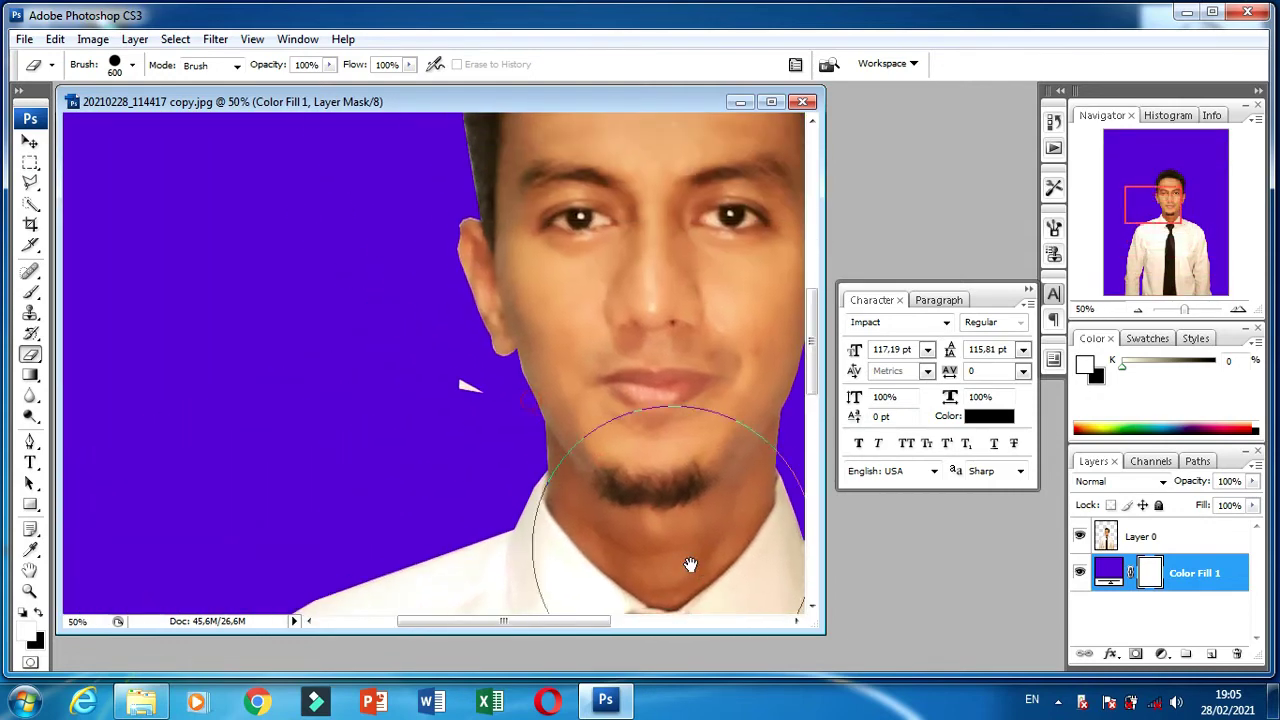
key(bracketleft)
key(bracketleft)
key(bracketleft)
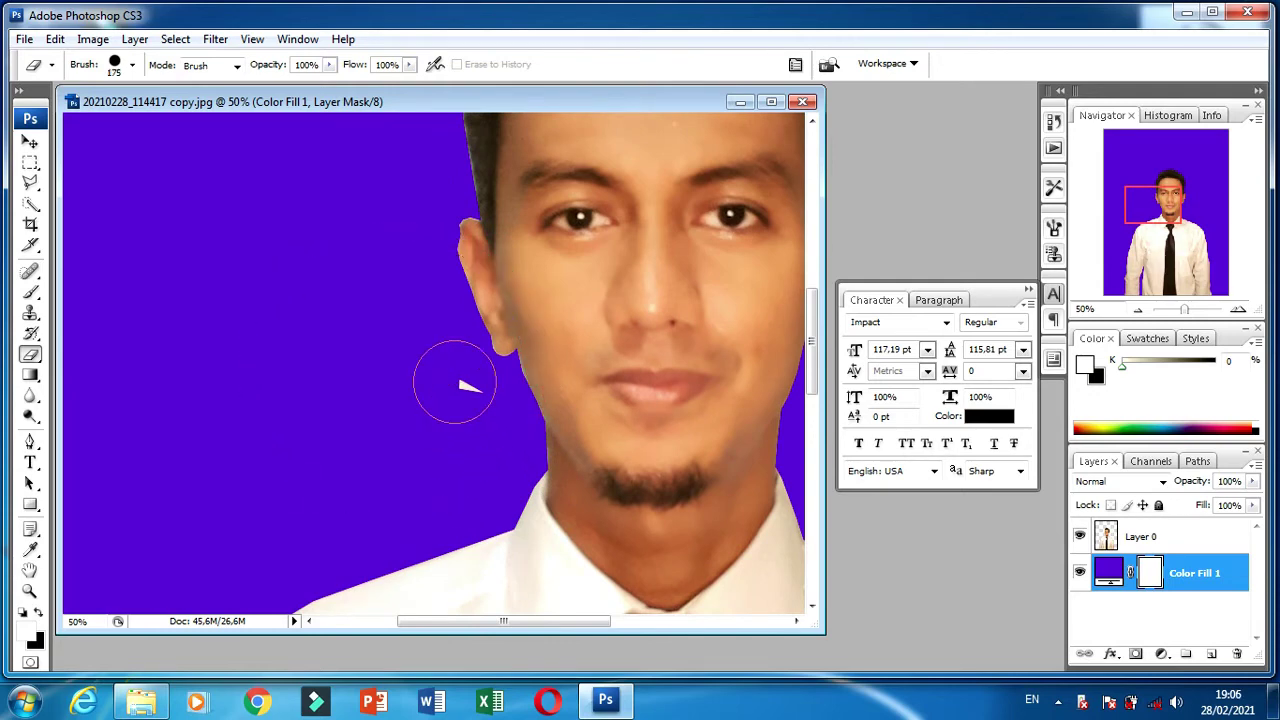
click(1156, 540)
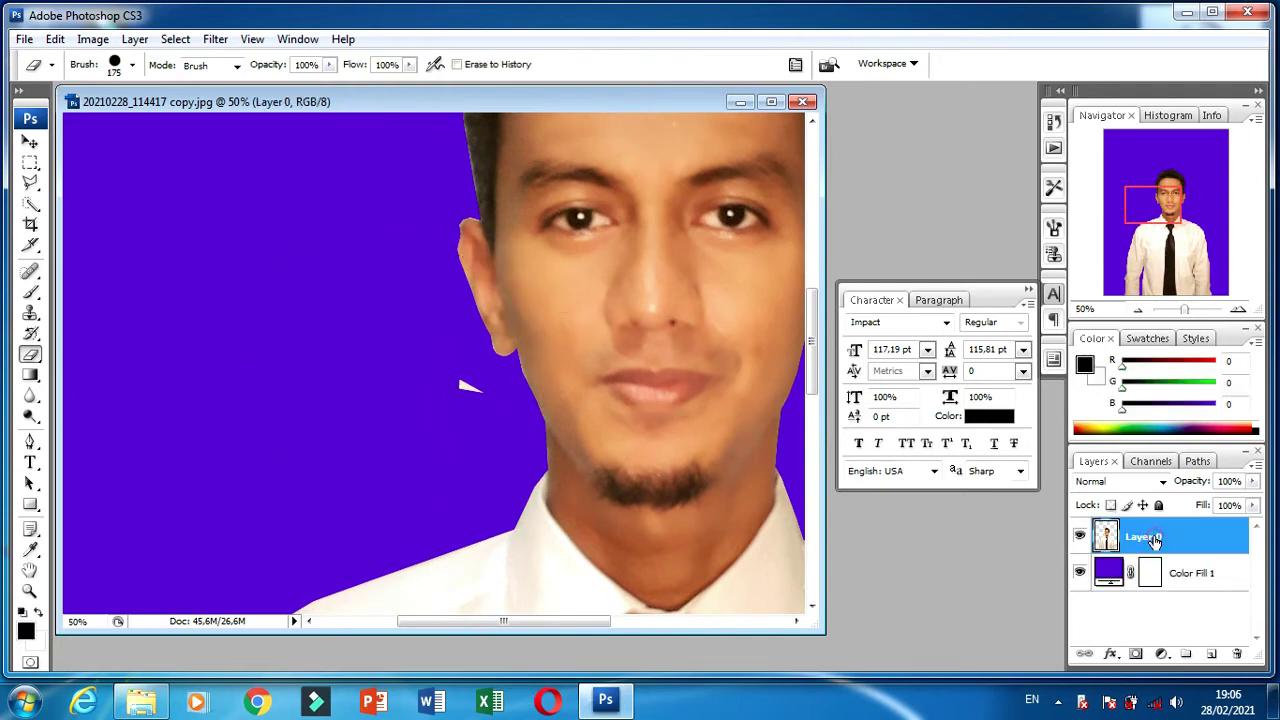
drag(587, 405, 437, 432)
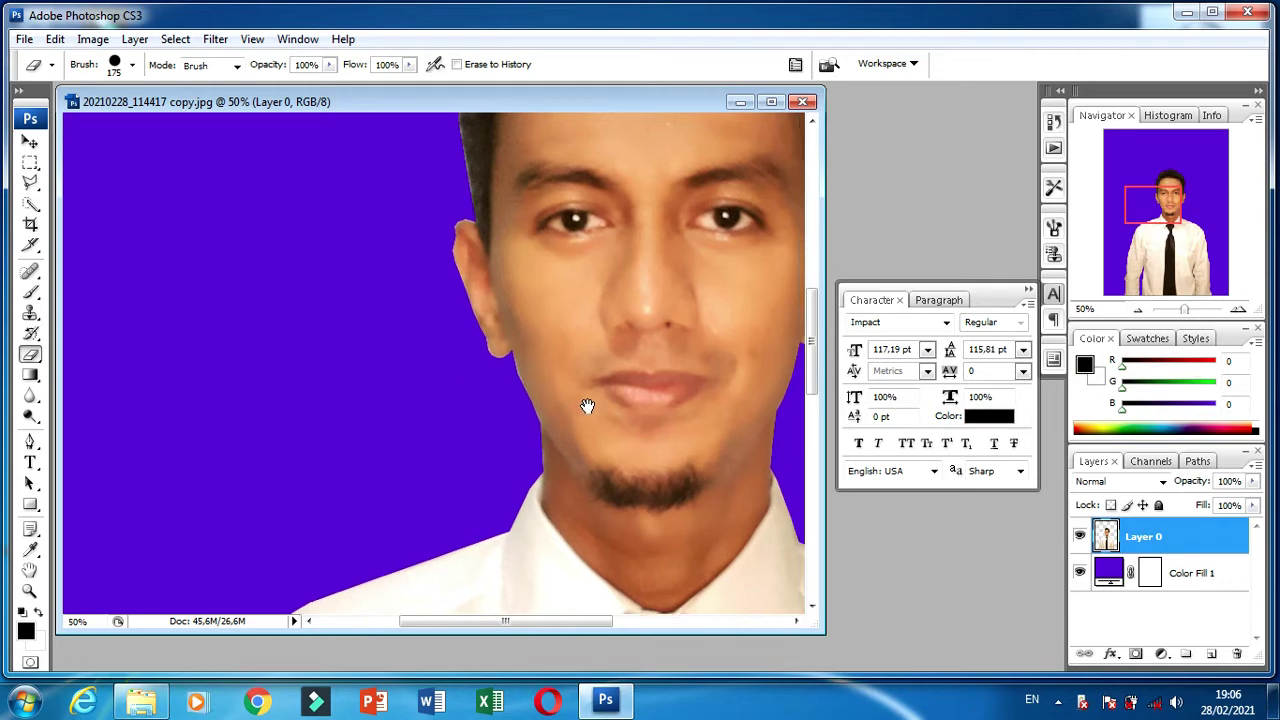
mouse_move(626, 371)
mouse_down()
mouse_move(594, 423)
mouse_move(674, 437)
mouse_move(686, 461)
mouse_up()
At 200% zoom, erase the leftover fringe along the ear edge with a smaller eraser, reduced to 50 px.
scroll(330, 360, left, 3)
scroll(303, 300, down, 2)
key(ctrl+plus)
key(ctrl+plus)
key(bracketleft)
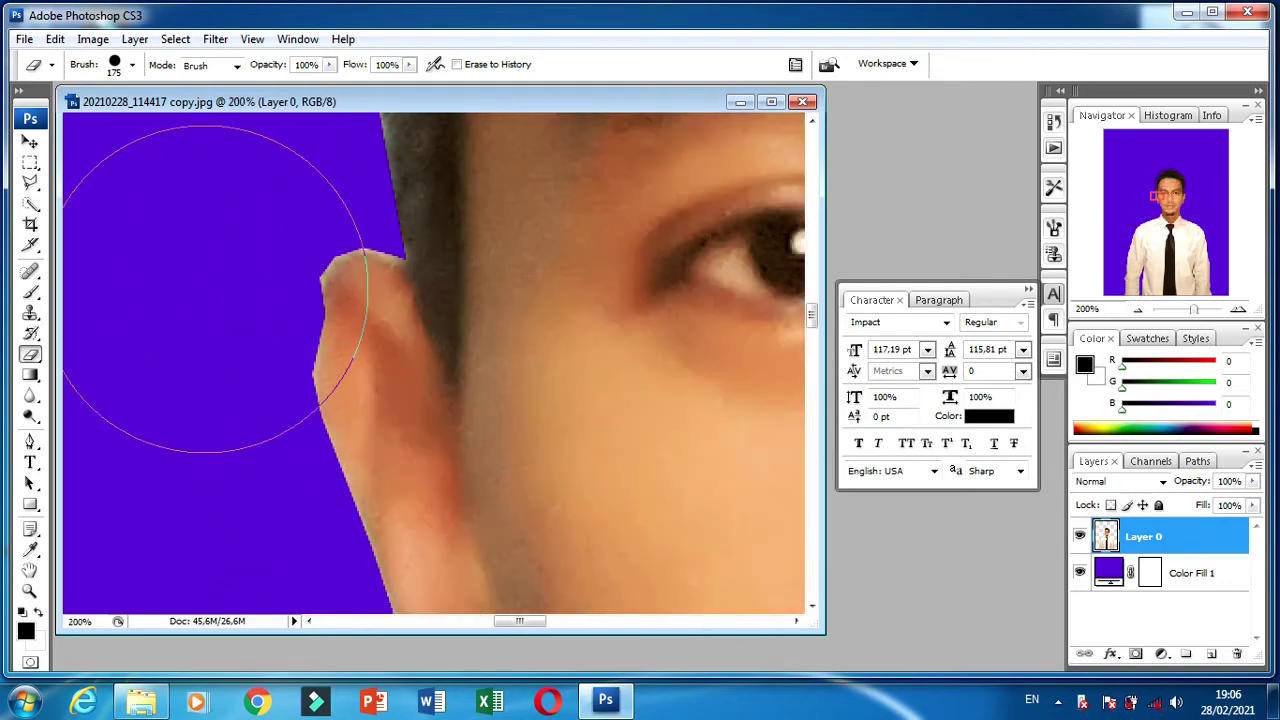
key(bracketleft)
key(bracketleft)
key(bracketleft)
key(bracketleft)
drag(271, 237, 271, 286)
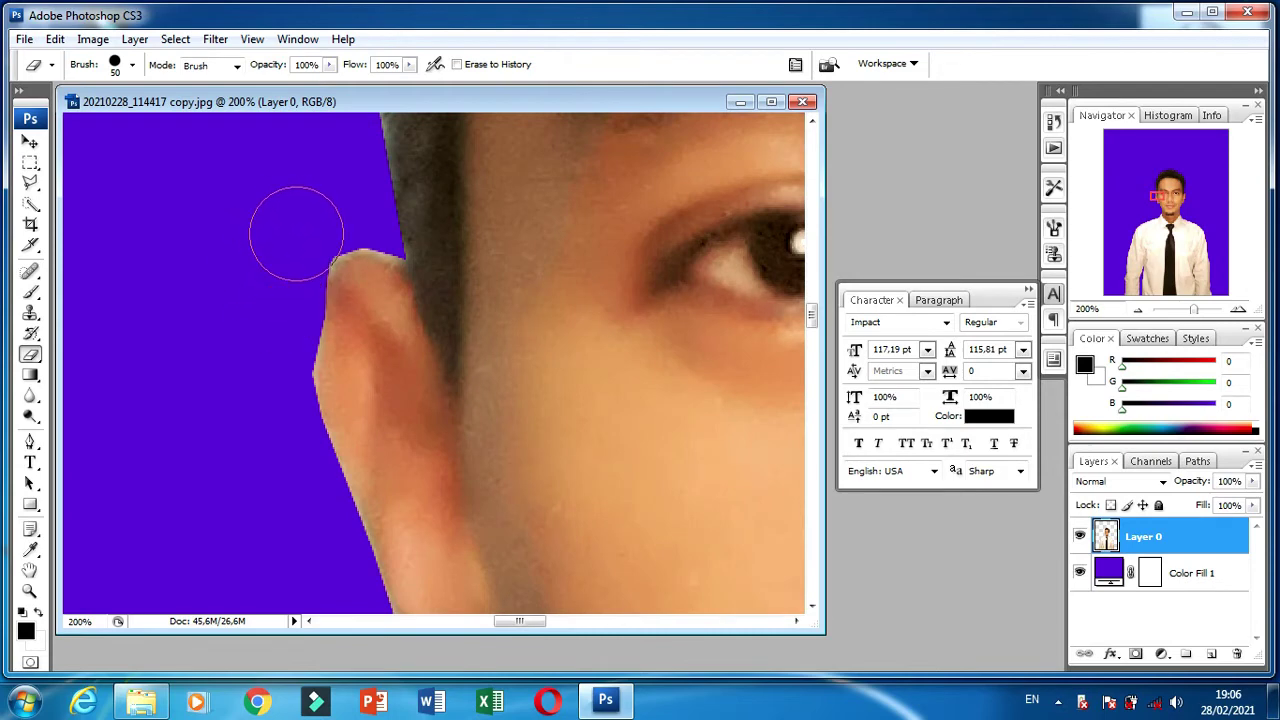
key(bracketleft)
key(bracketleft)
key(bracketleft)
Lasso-select and delete the fringe strips along the jaw and chin edge.
key(ctrl+minus)
key(ctrl+minus)
key(ctrl+minus)
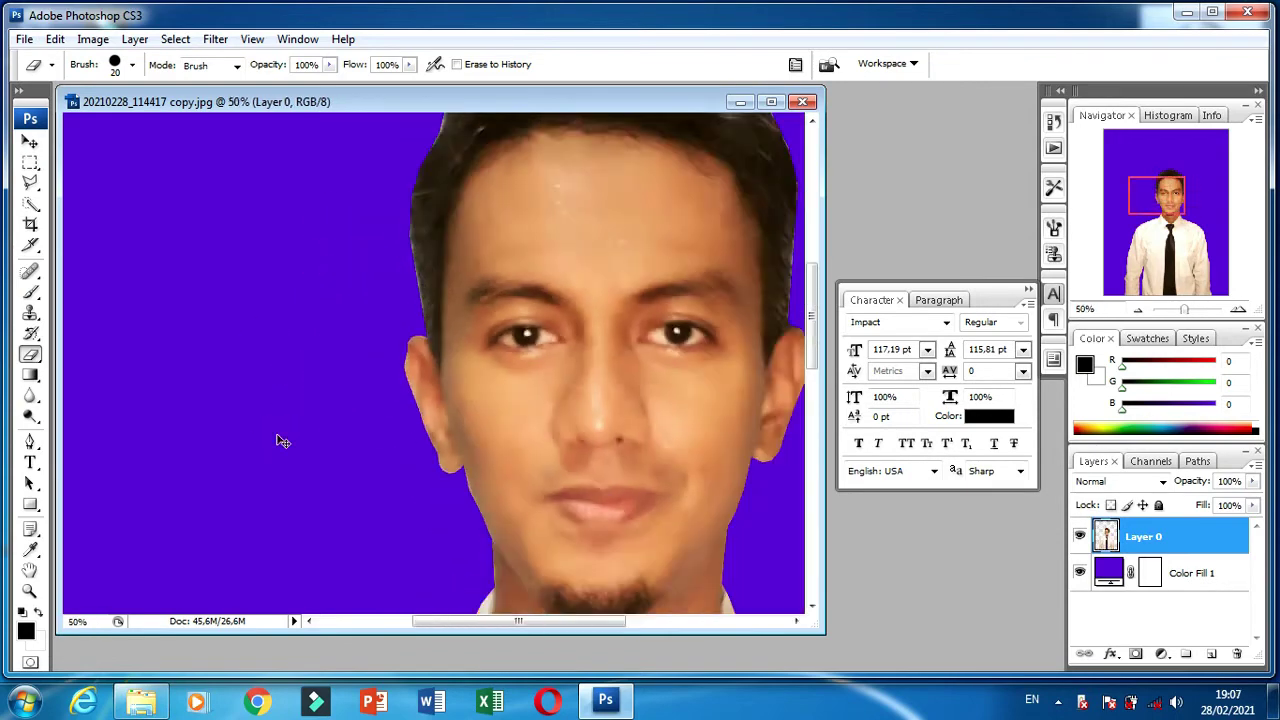
key(ctrl+minus)
key(ctrl+minus)
key(ctrl+minus)
key(ctrl+plus)
key(ctrl+plus)
key(ctrl+plus)
key(ctrl+plus)
key(ctrl+plus)
key(ctrl+plus)
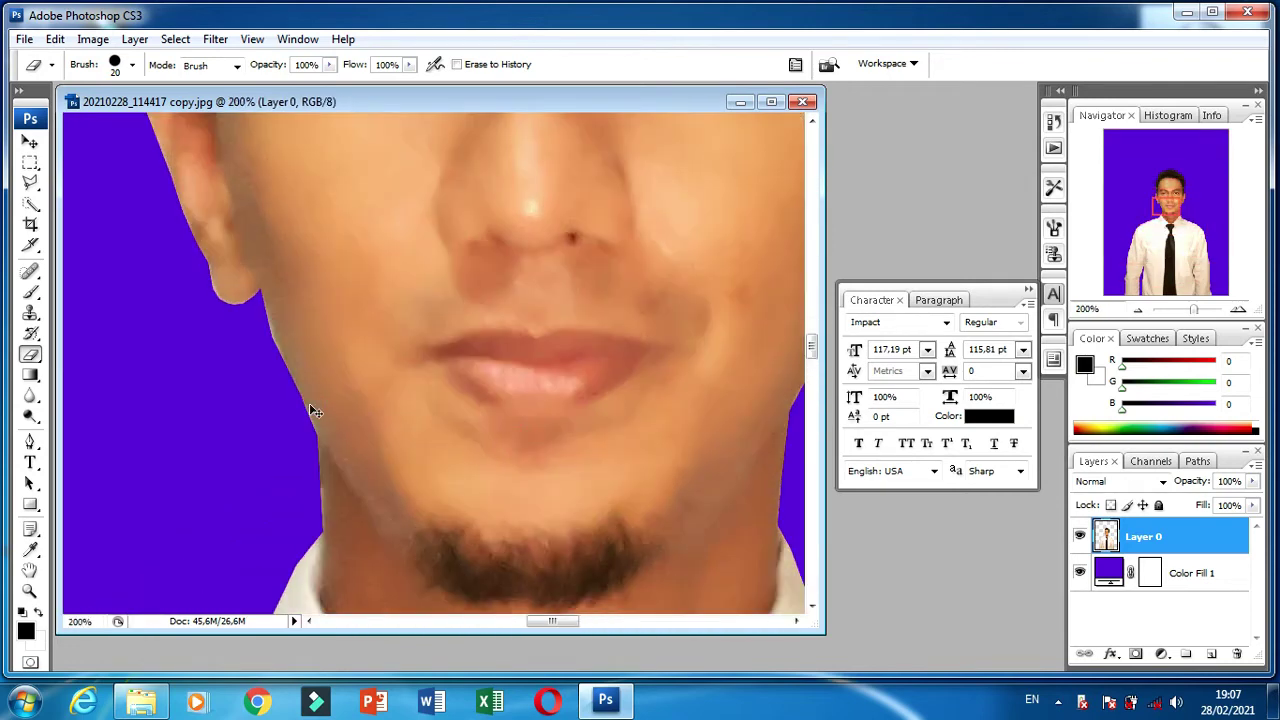
key(ctrl+plus)
click(31, 182)
click(282, 187)
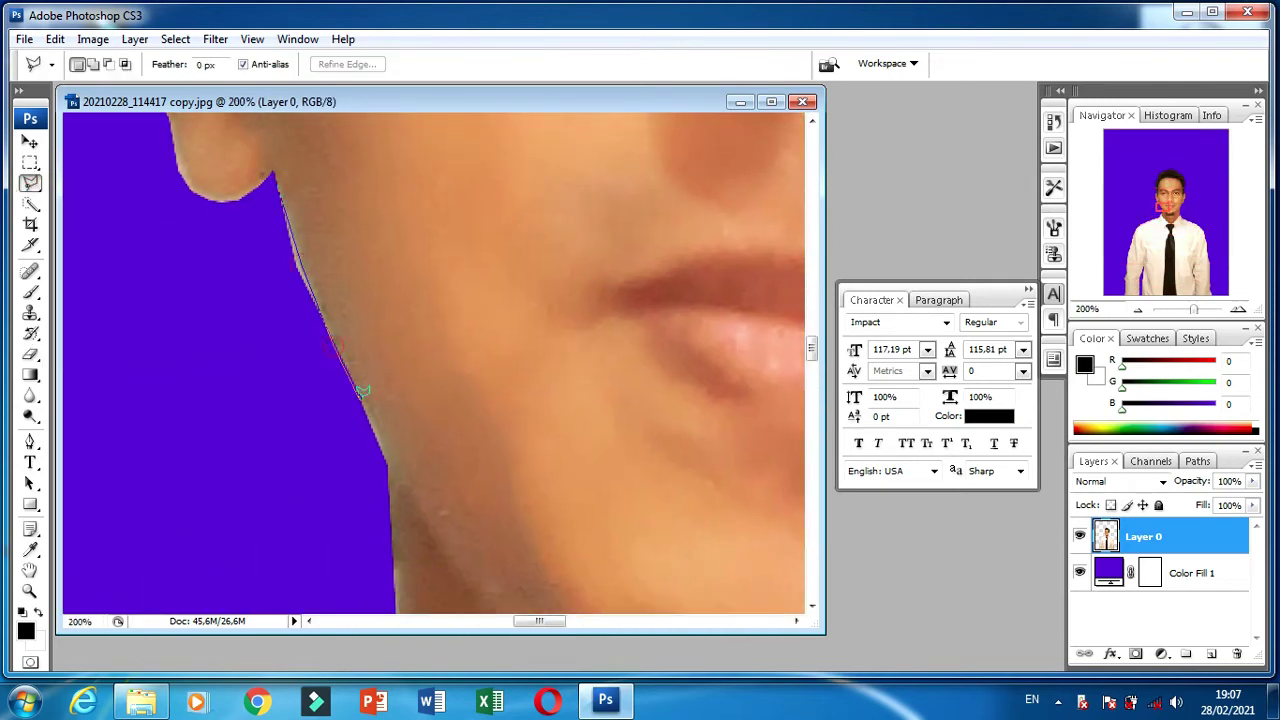
click(282, 187)
key(Delete)
key(ctrl+d)
drag(353, 375, 367, 418)
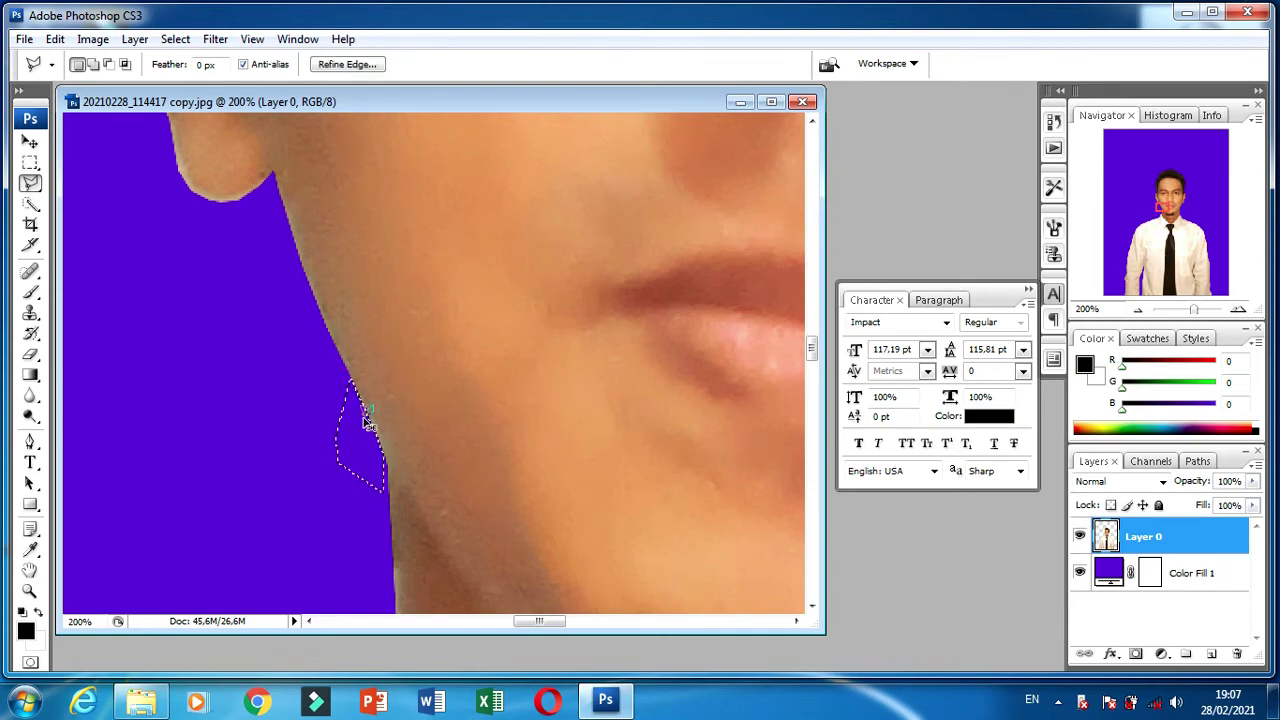
key(Delete)
key(ctrl+d)
Touch up the earlobe at 300% with the eraser, resized to 45 px then 20 px.
scroll(355, 440, up, 3)
scroll(355, 440, left, 3)
key(e)
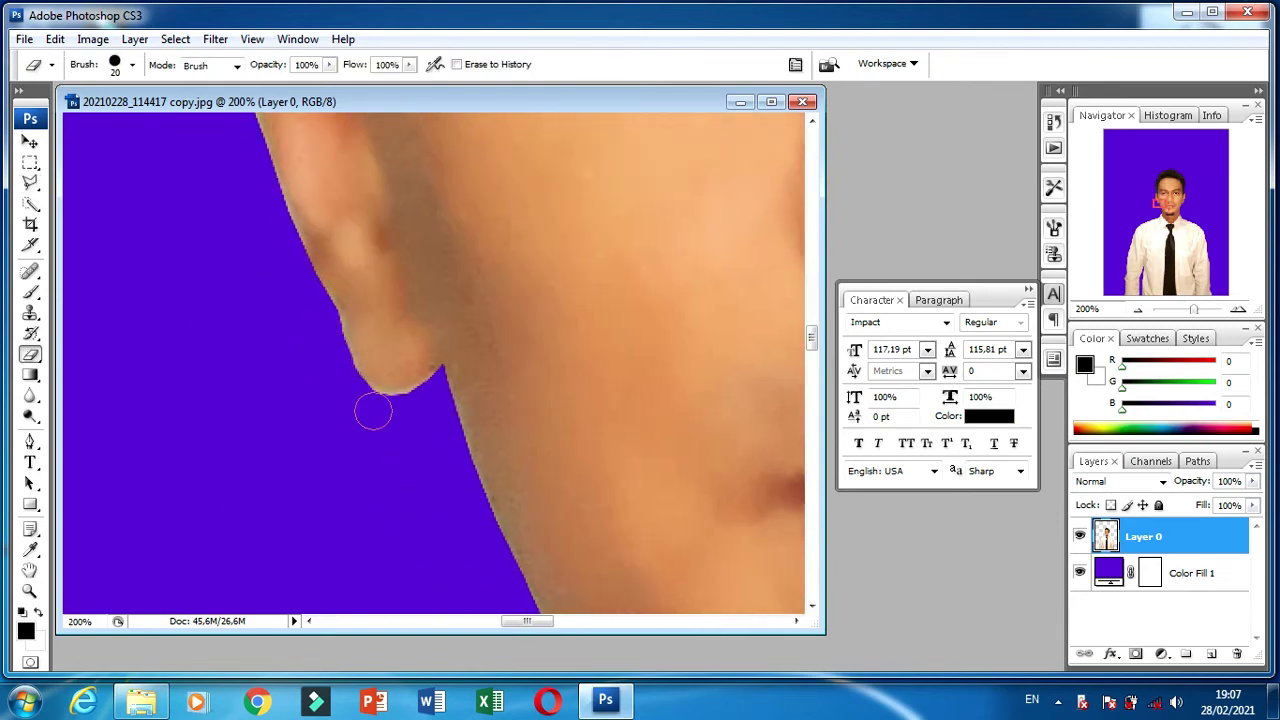
key(bracketright)
key(bracketright)
key(bracketright)
key(ctrl+plus)
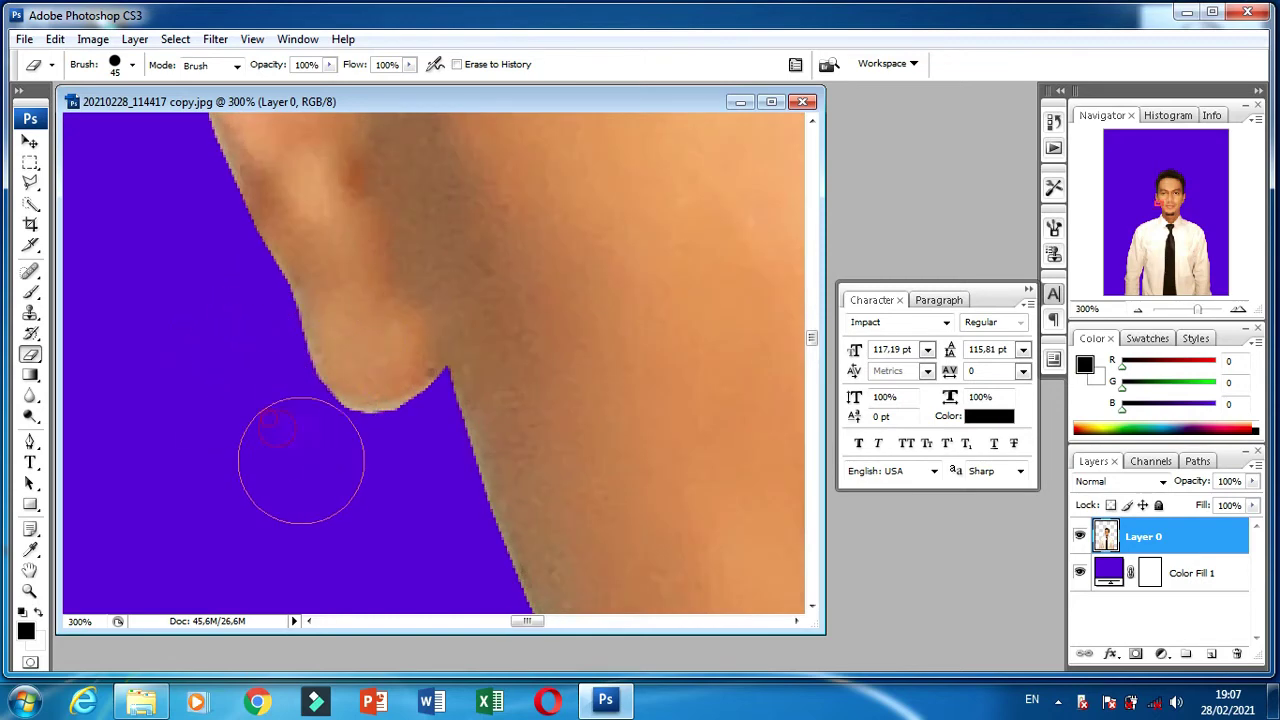
key(bracketleft)
key(bracketleft)
key(bracketleft)
key(bracketleft)
key(bracketleft)
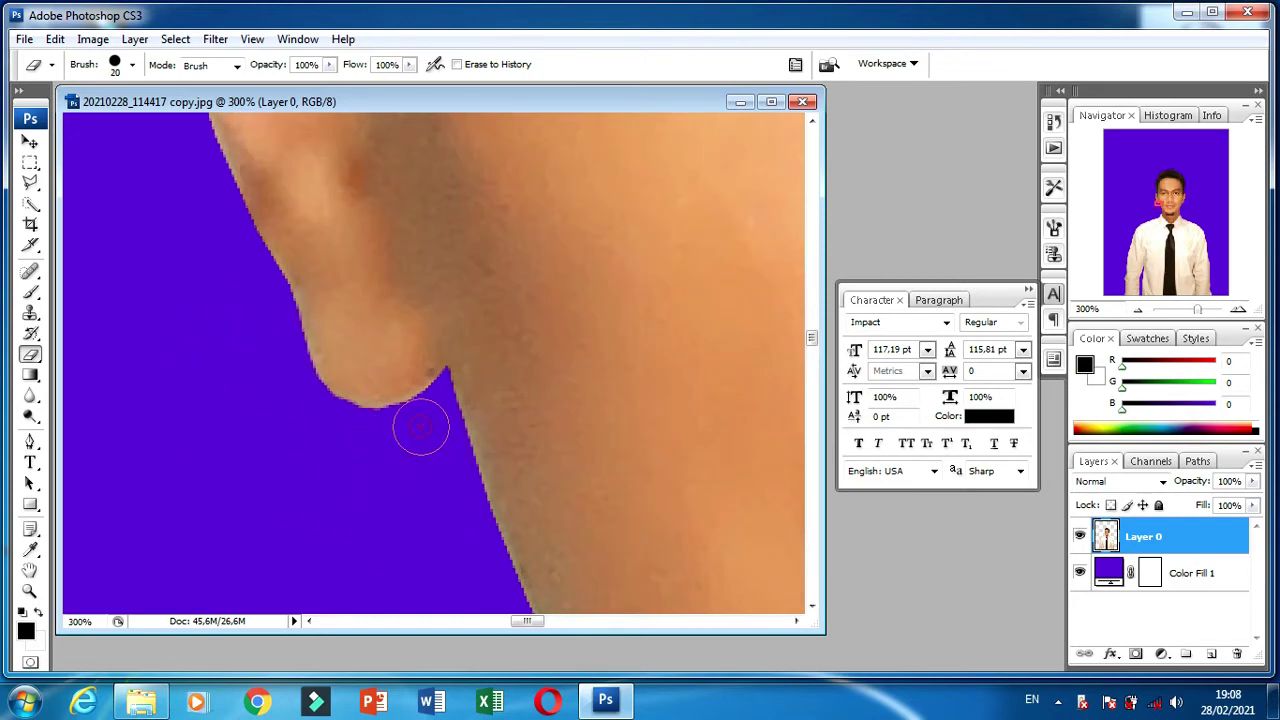
key(ctrl+minus)
key(ctrl+minus)
key(ctrl+minus)
key(ctrl+minus)
key(ctrl+minus)
key(ctrl+minus)
key(ctrl+minus)
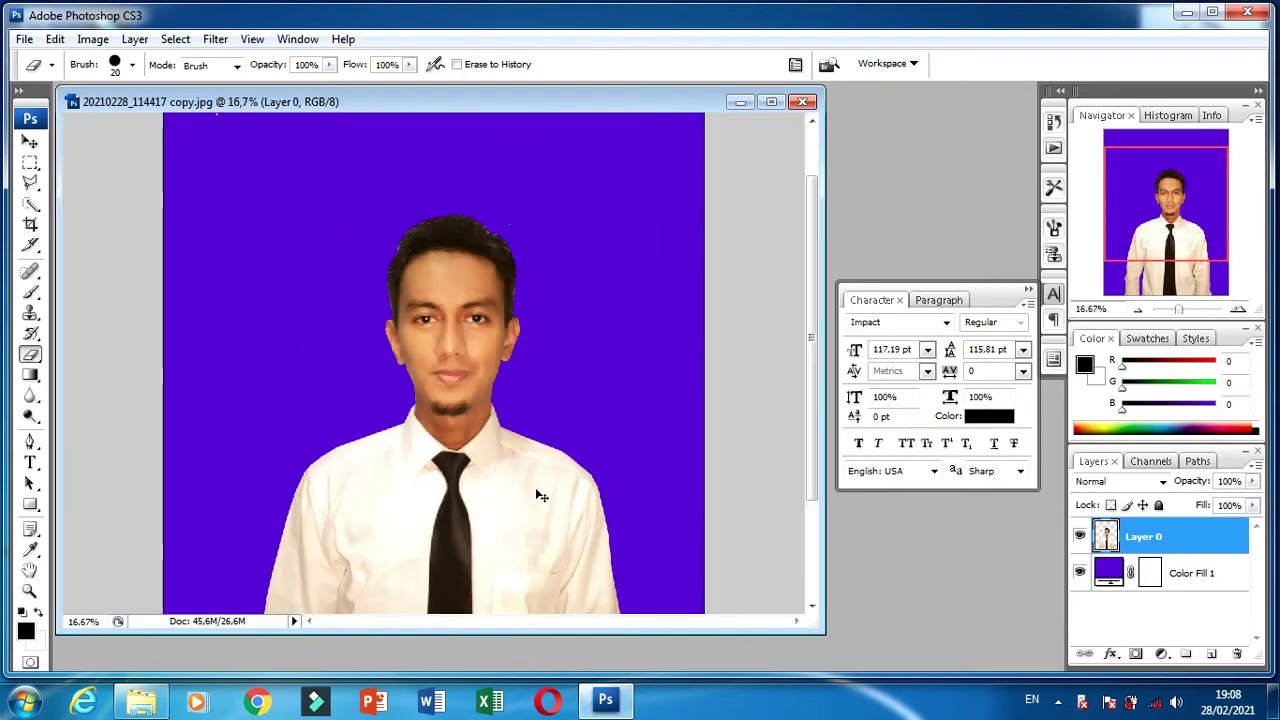
key(ctrl+minus)
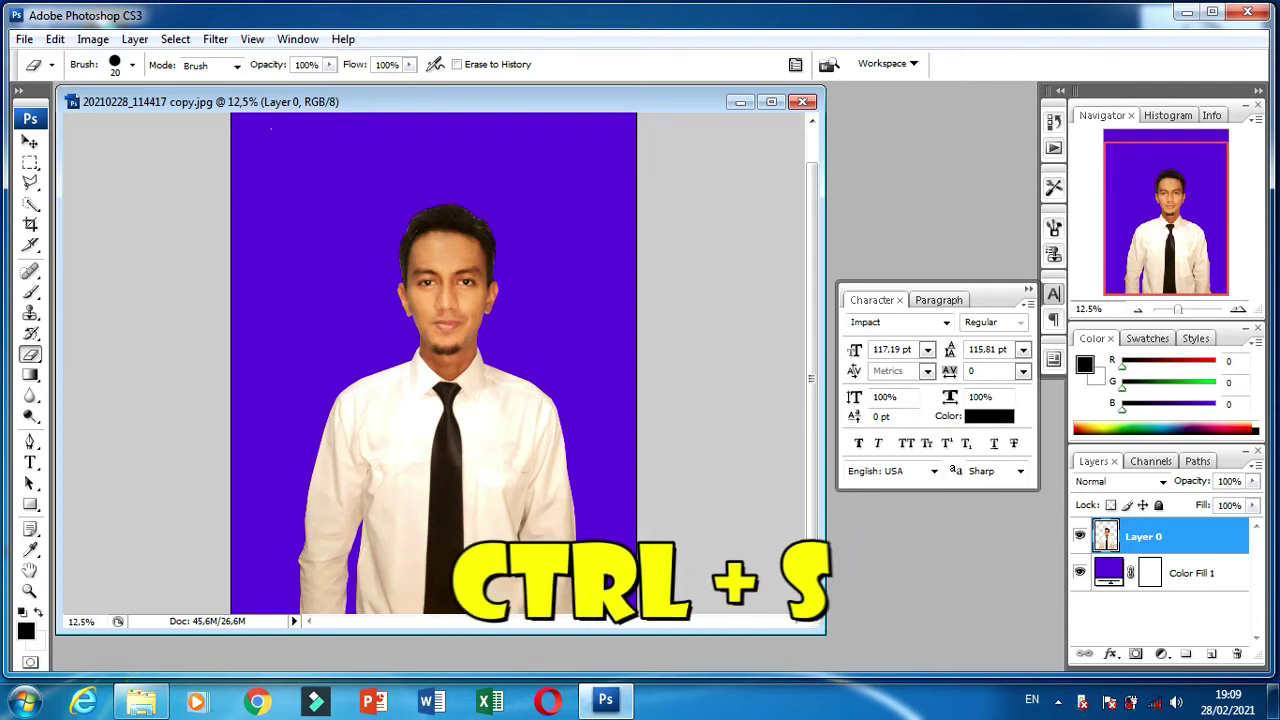
Save the portrait as PAS FOTO.psd in Photoshop format with maximum compatibility.
key(ctrl+s)
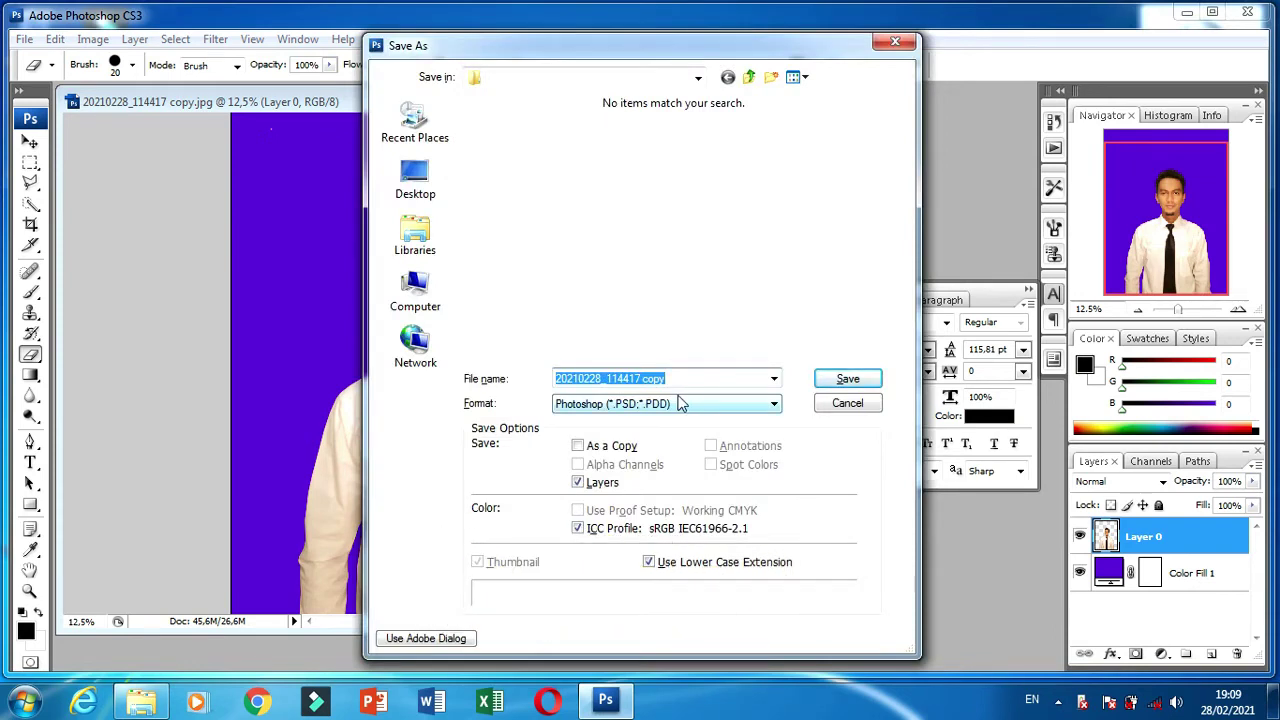
text(PAS FOTO)
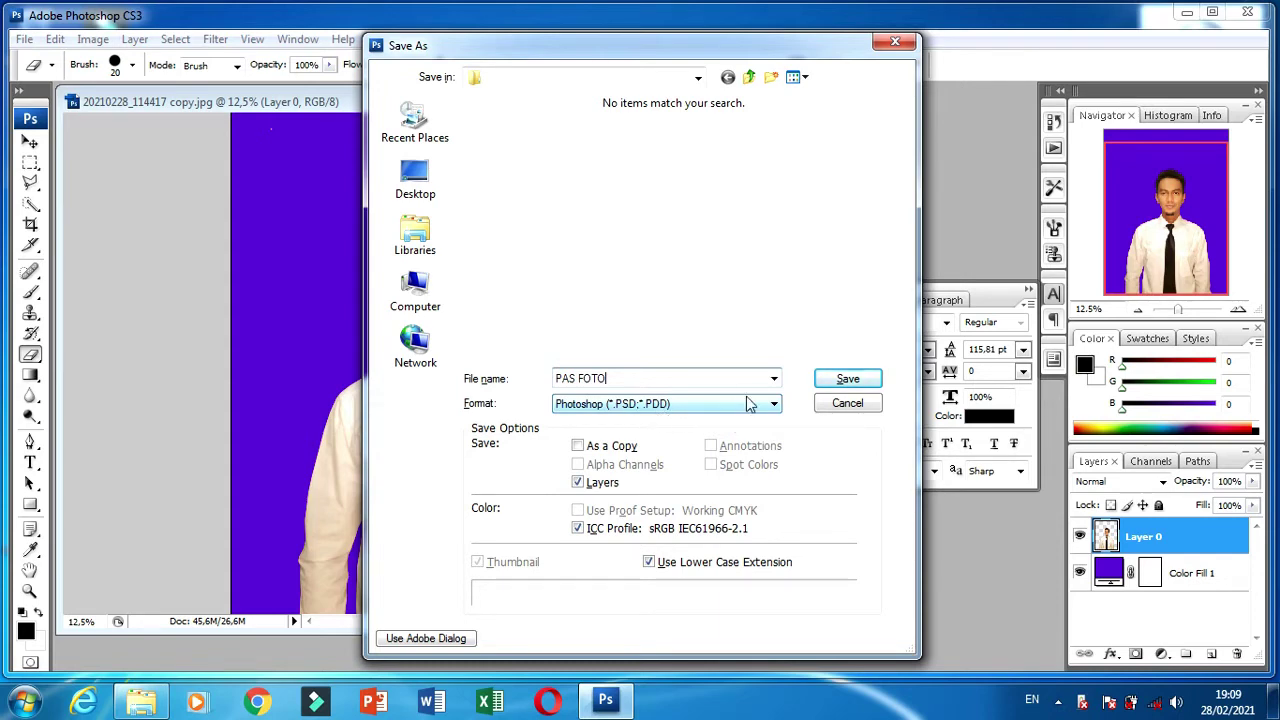
click(842, 384)
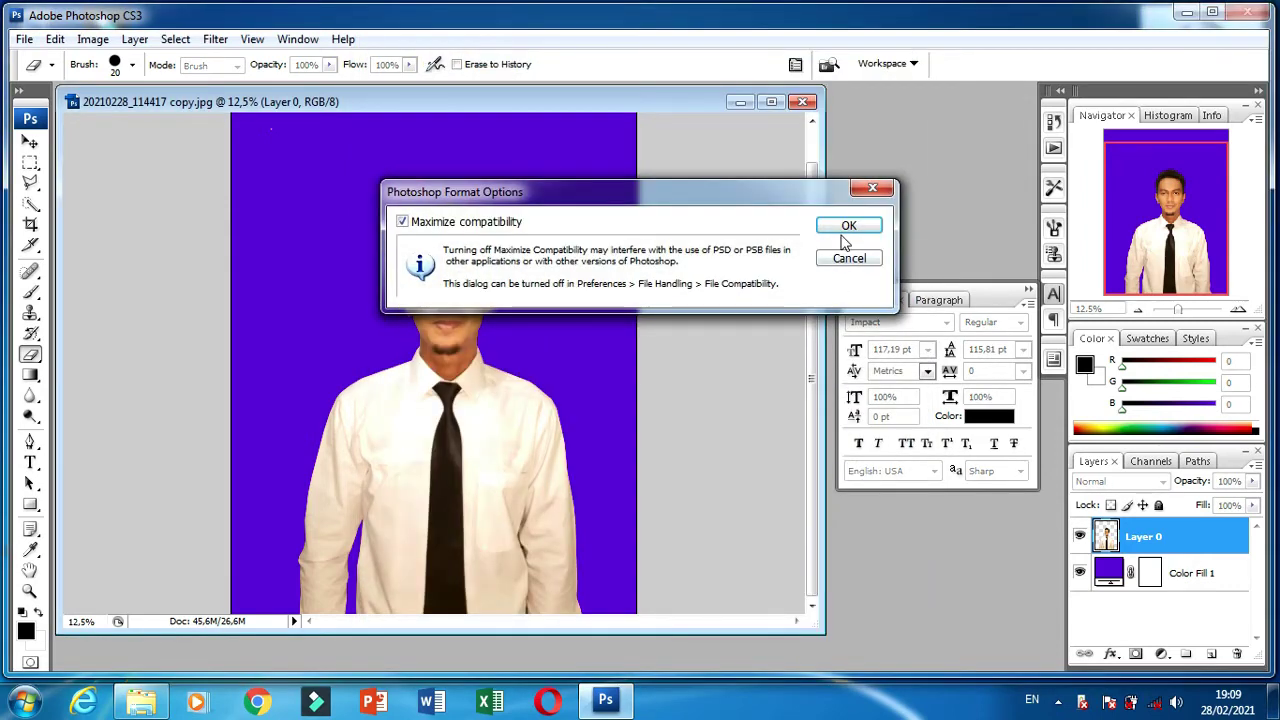
click(848, 225)
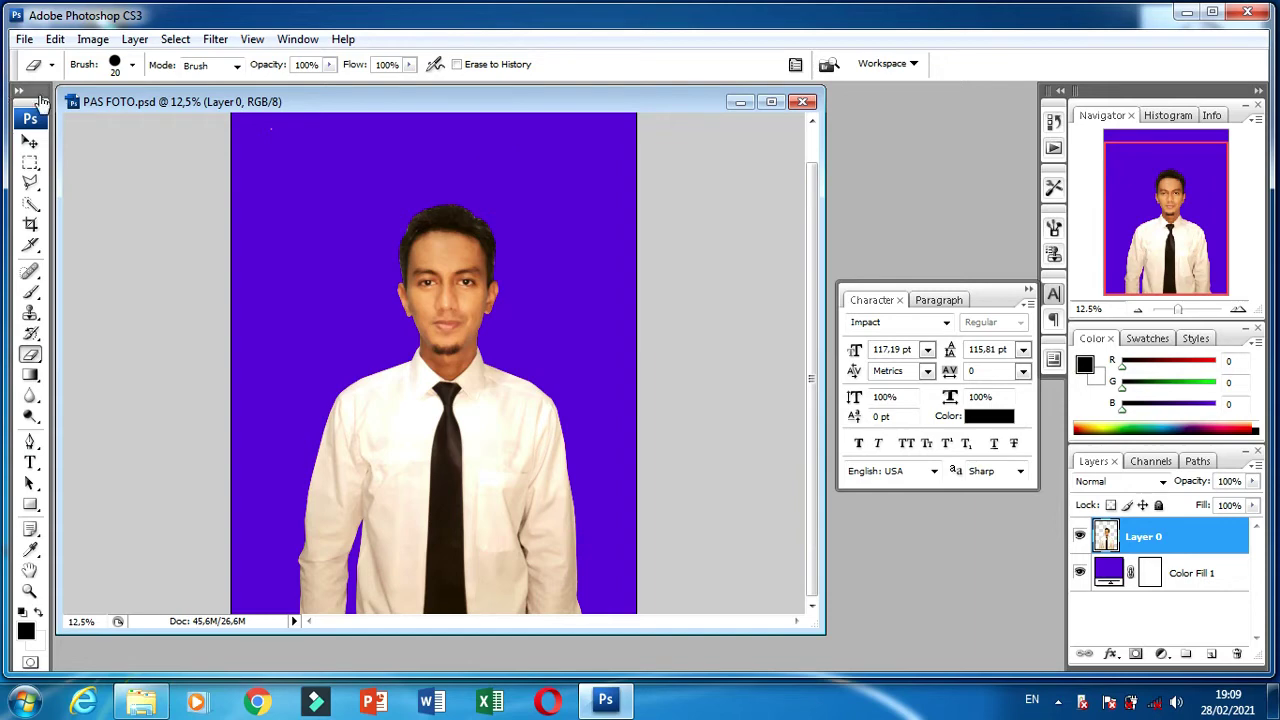
Draw a 4:6 fixed-ratio rectangular selection around the head, shirt and tie.
click(29, 165)
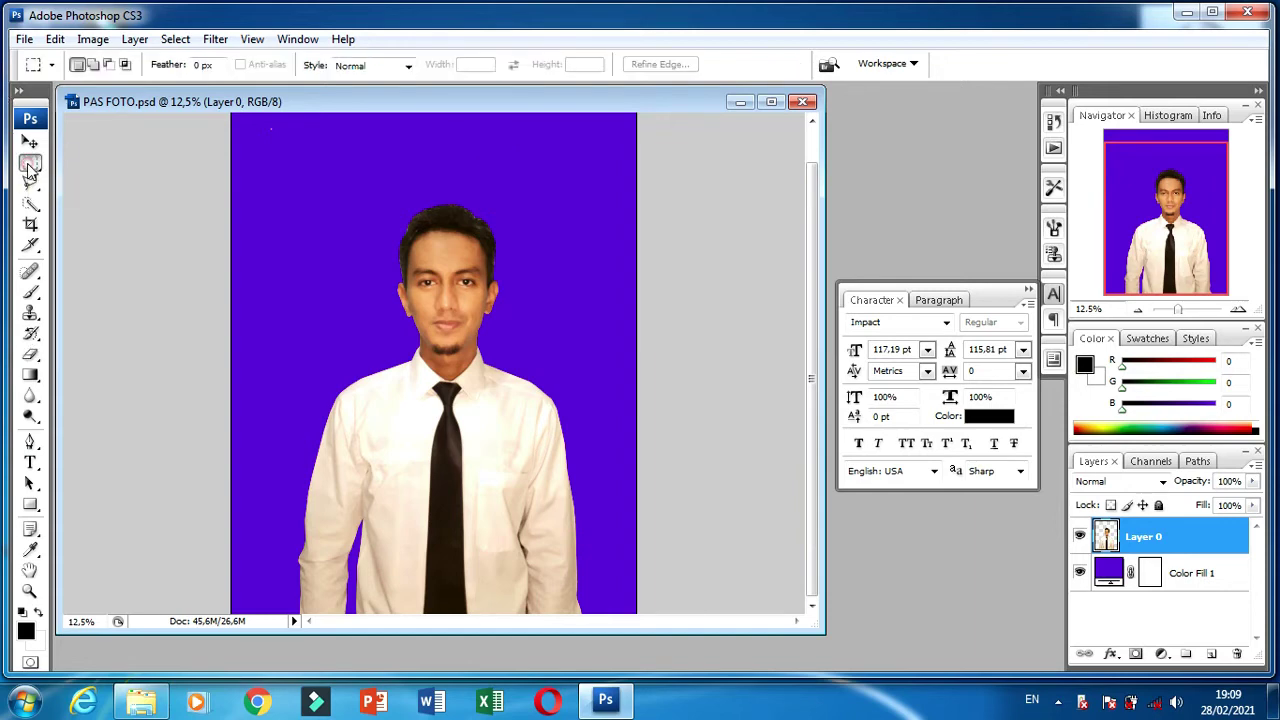
click(400, 66)
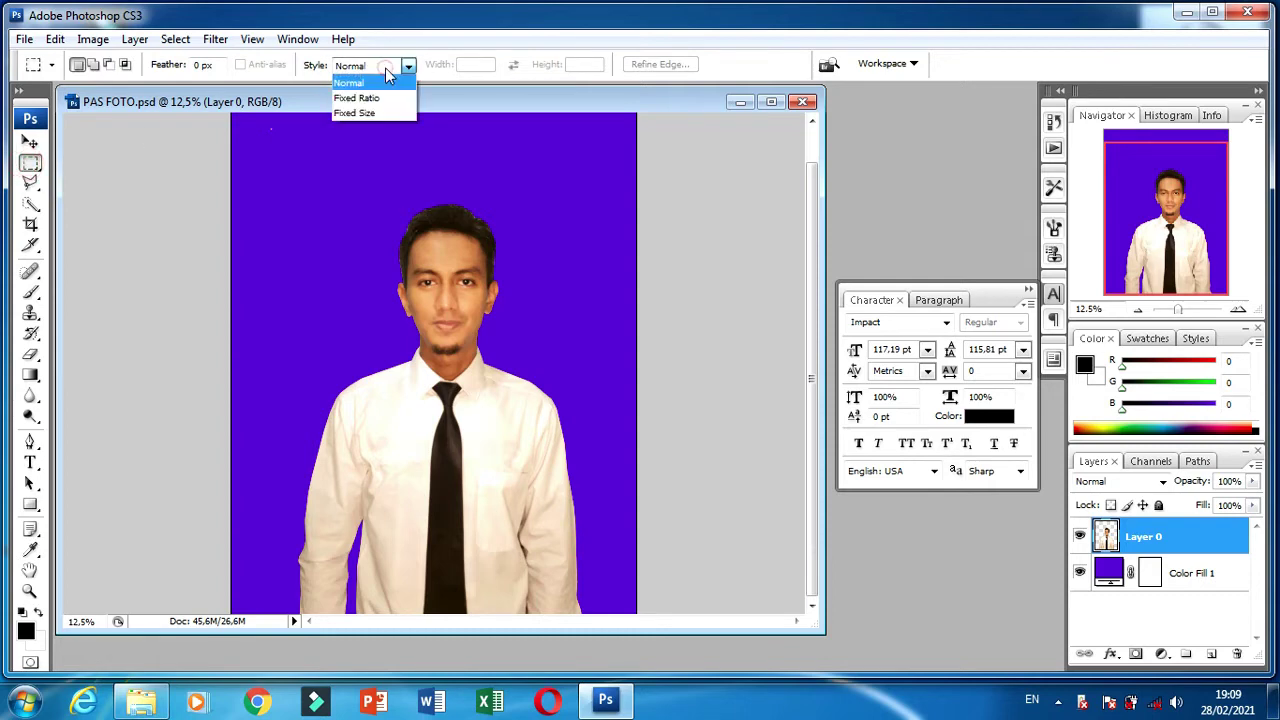
click(385, 103)
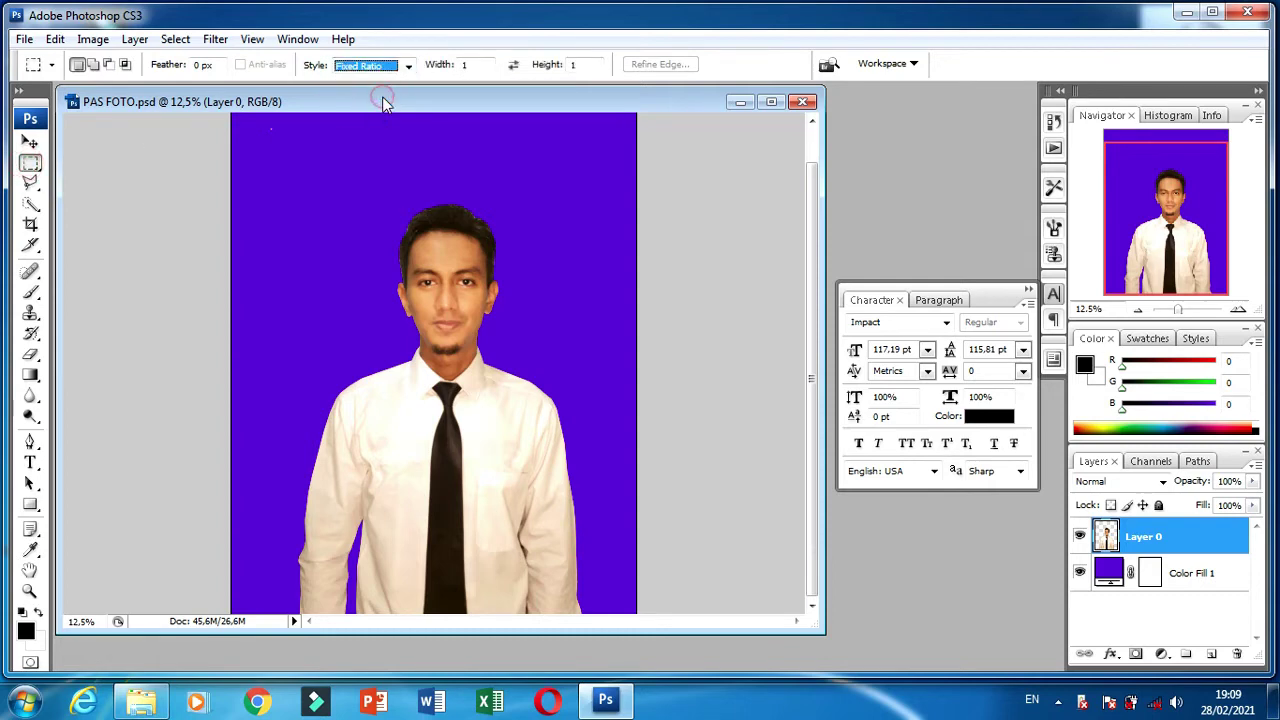
click(475, 66)
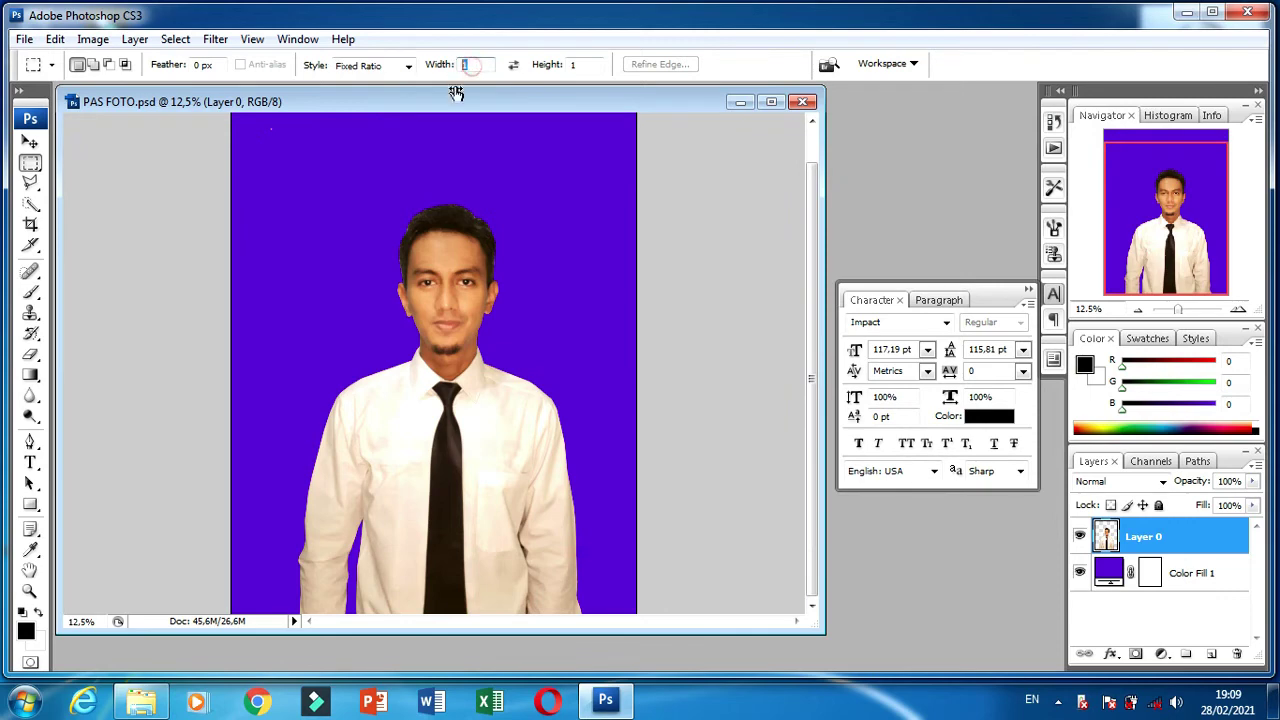
text(4)
key(Tab)
text(6)
drag(346, 185, 586, 514)
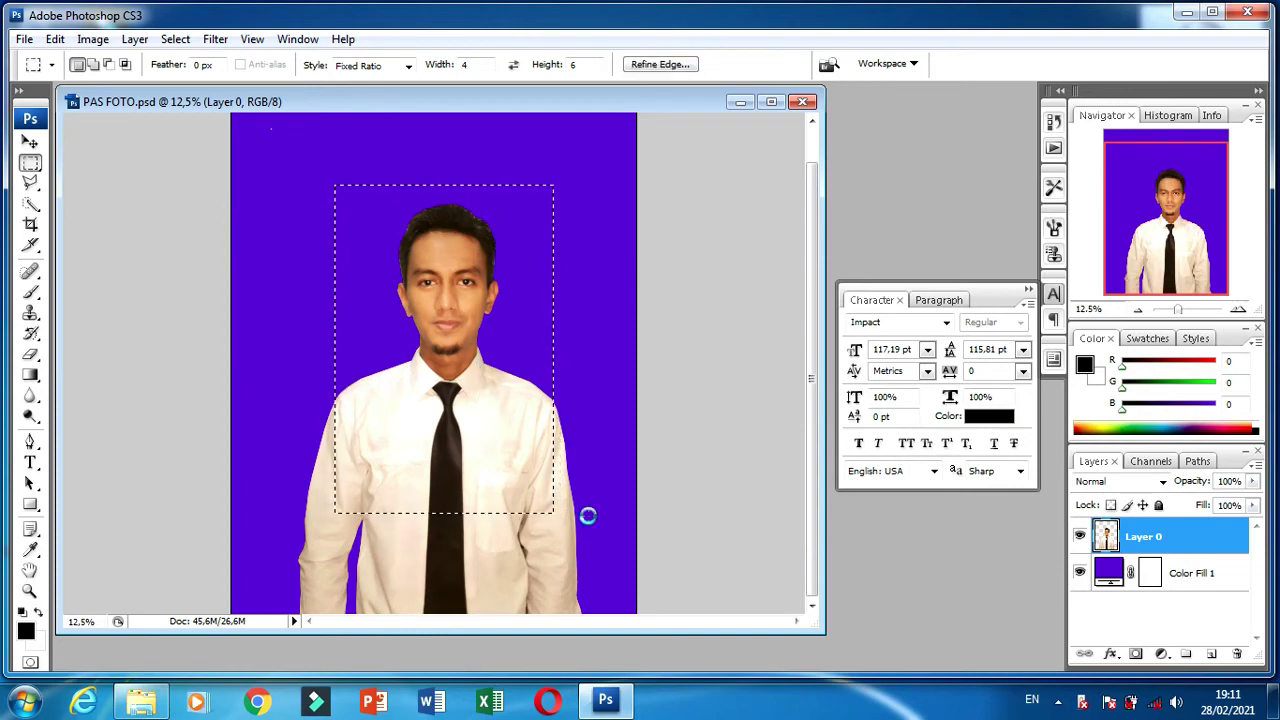
Crop the photo to the 4:6 selection, deselect, and zoom in.
click(92, 39)
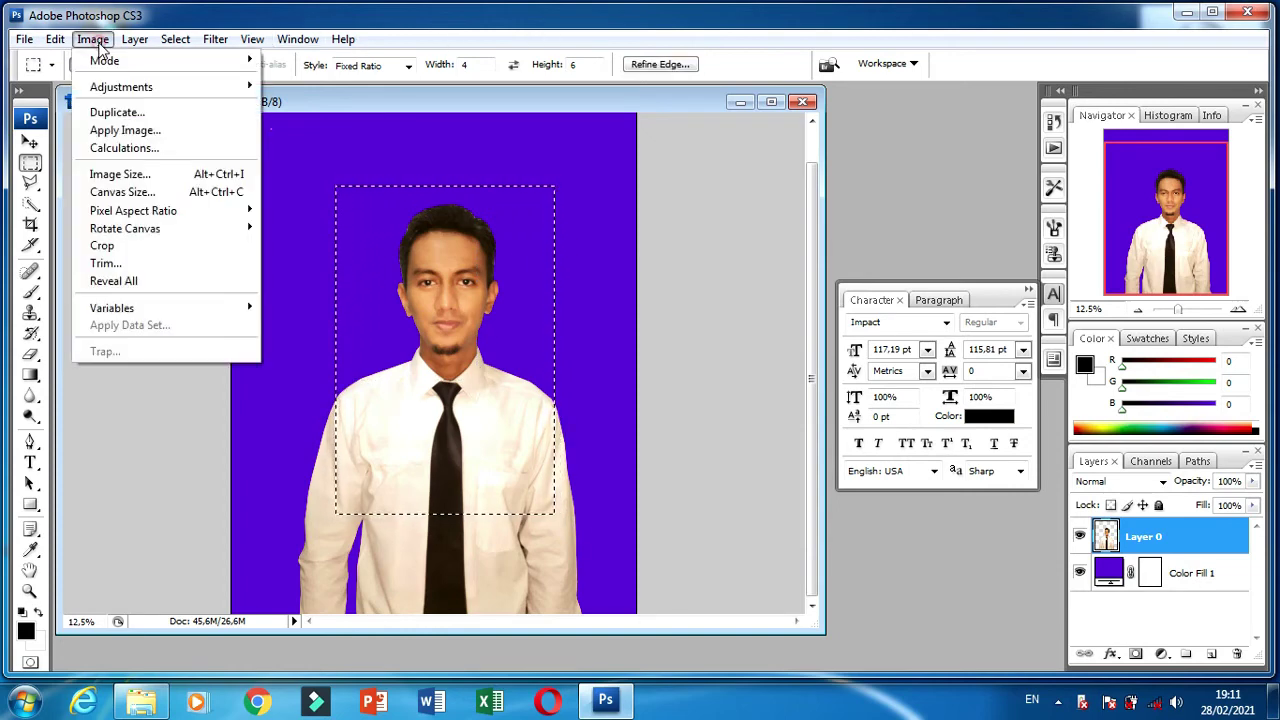
click(160, 247)
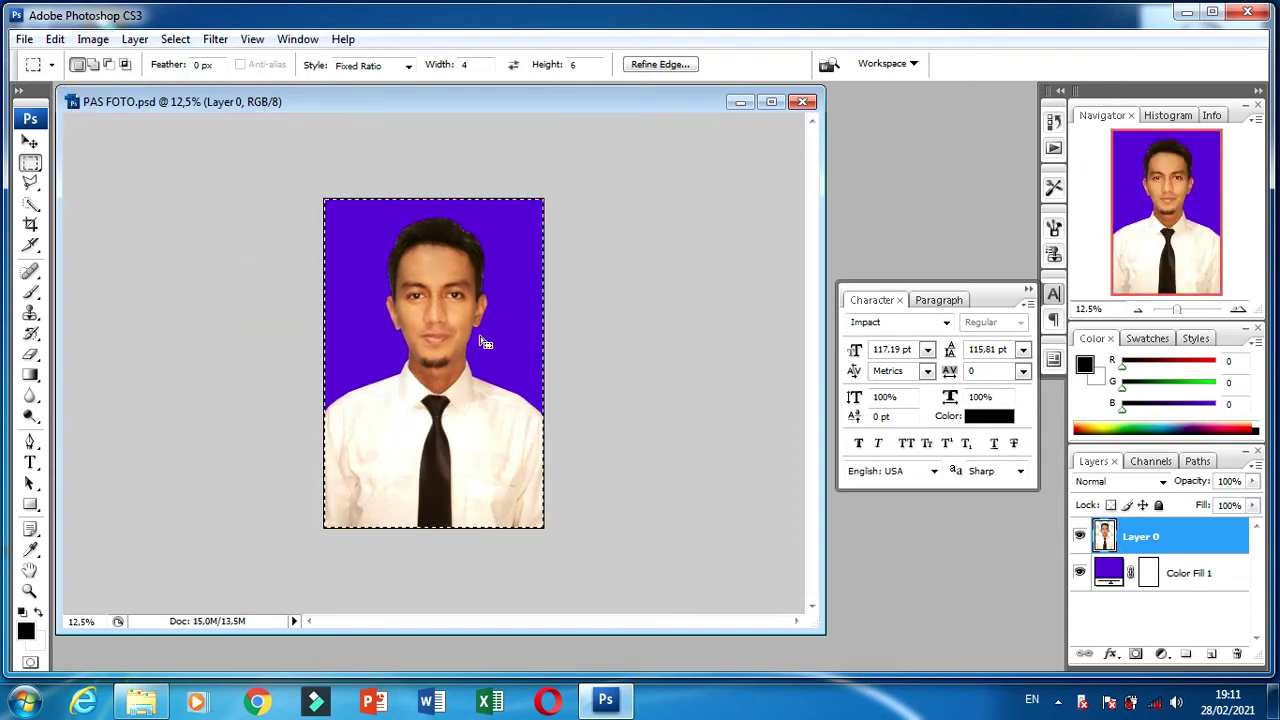
key(ctrl+d)
key(ctrl+plus)
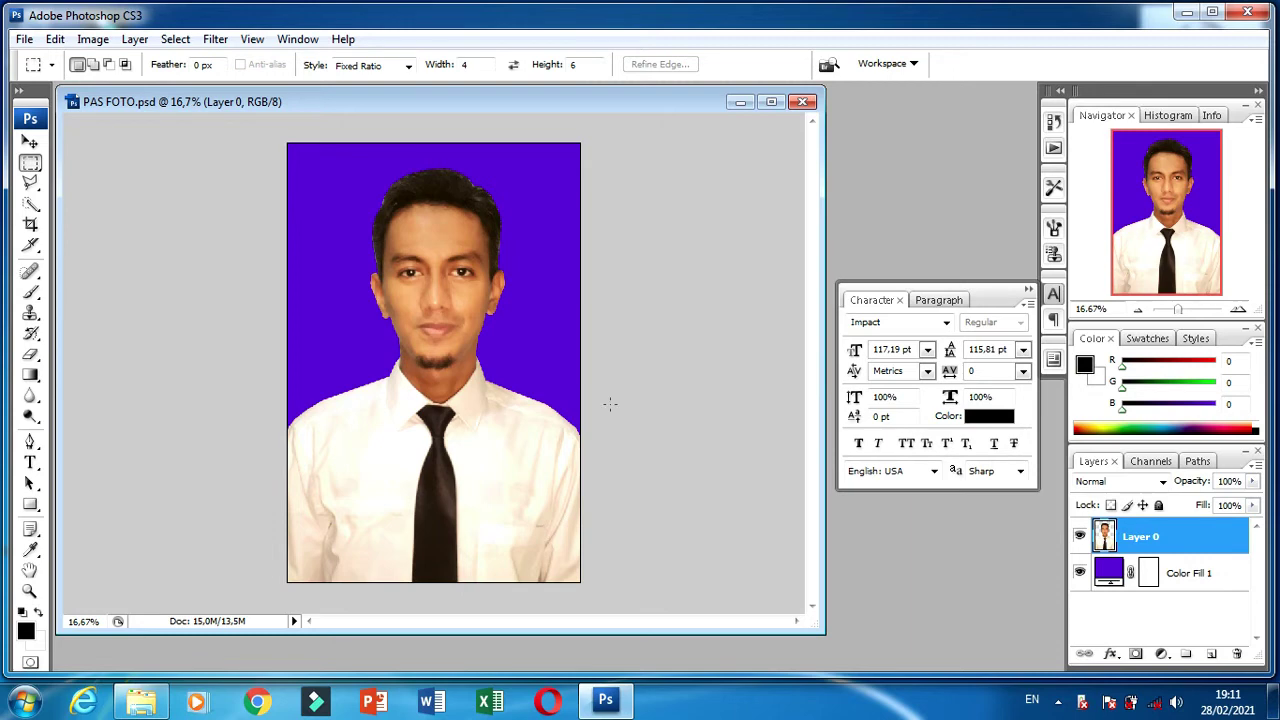
key(ctrl+m)
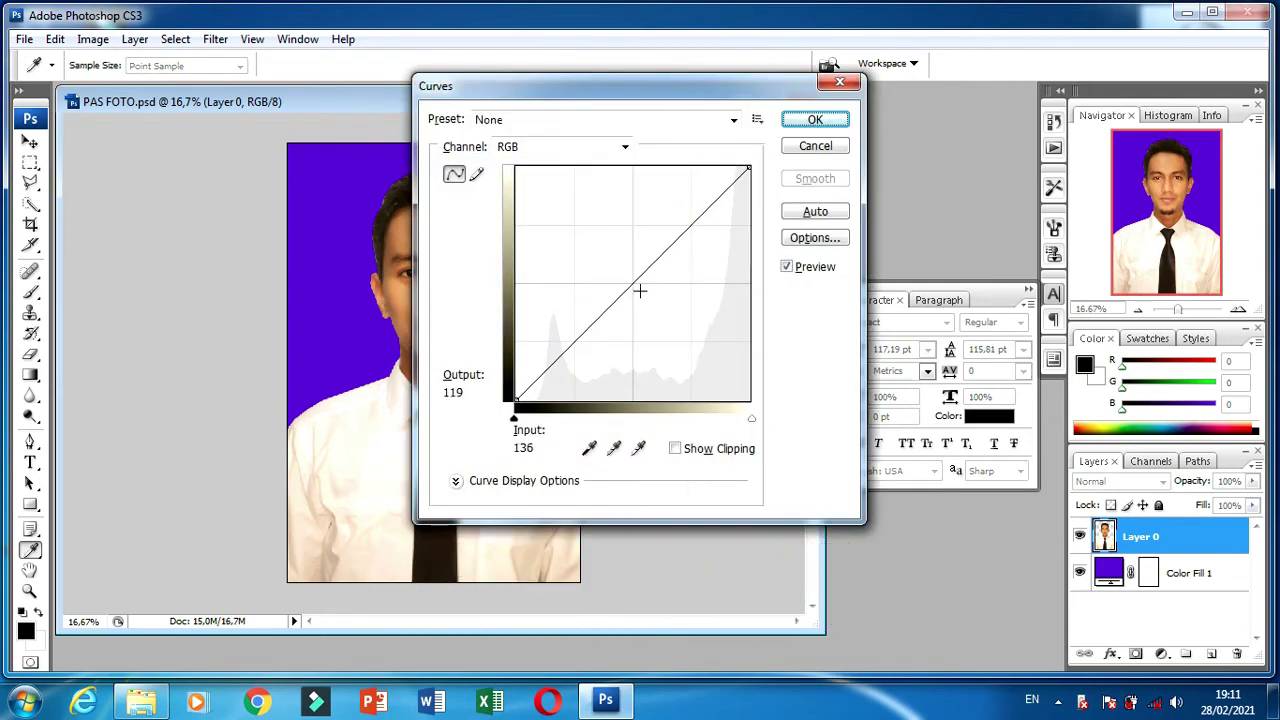
Raise the RGB curve midtones from input 116 to output 139.
drag(645, 290, 622, 272)
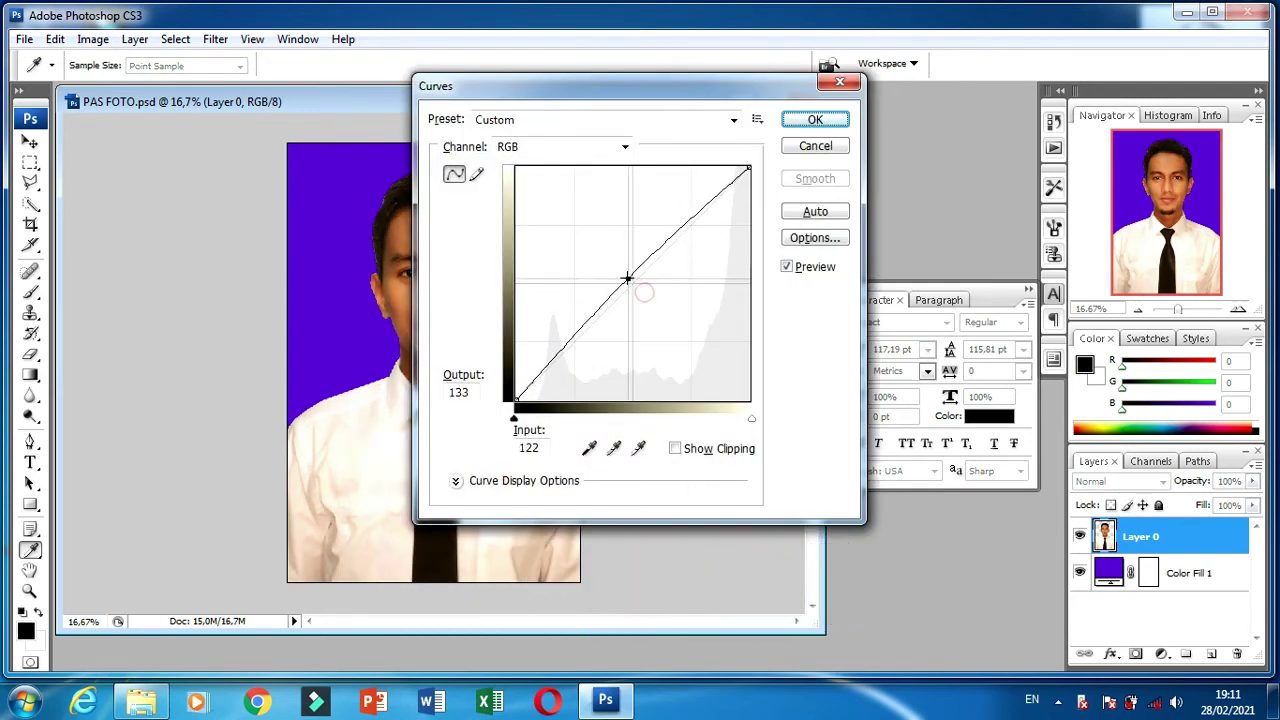
click(815, 120)
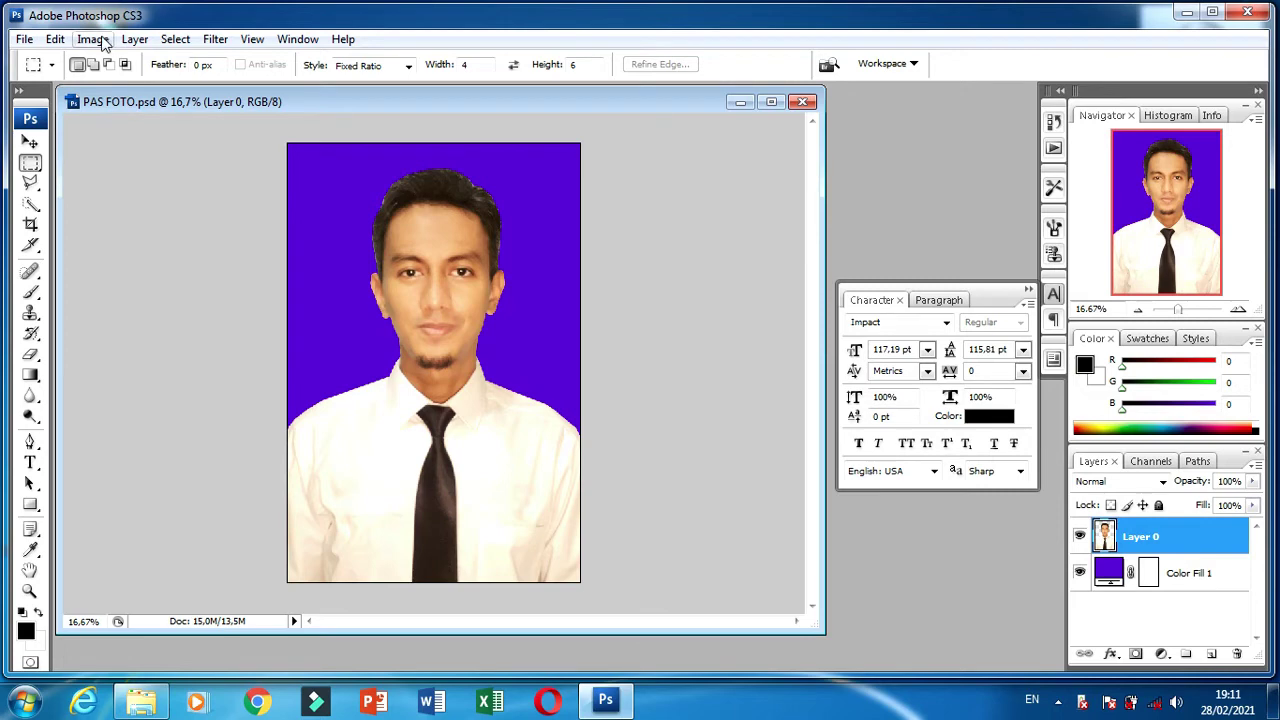
Apply a Blue Photo Filter at 25% density, moving its dialog off the face.
click(93, 39)
mouse_move(121, 87)
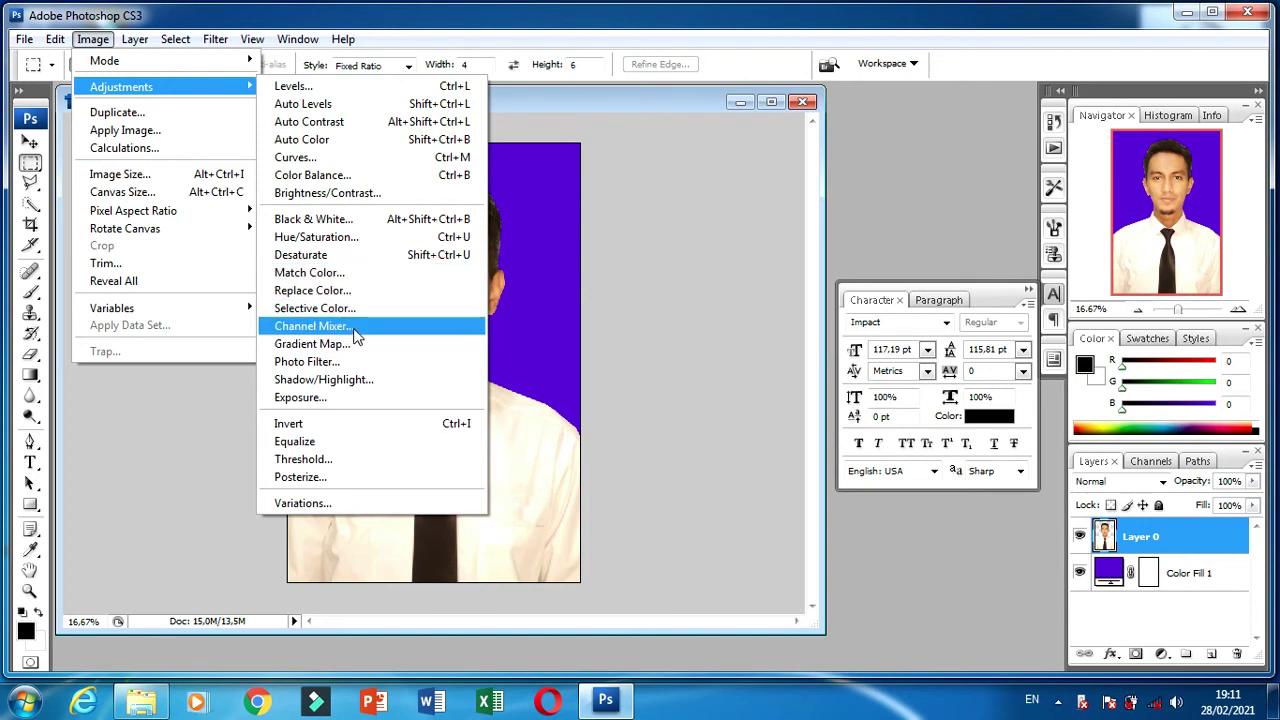
click(343, 362)
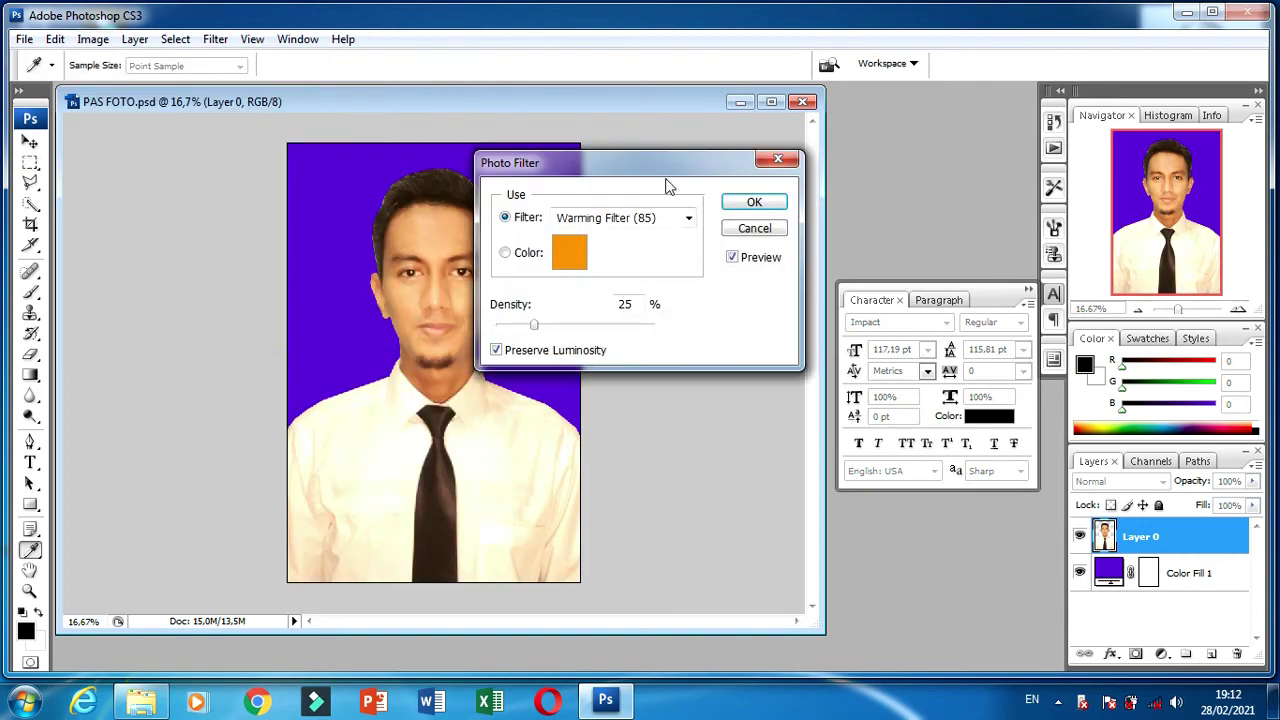
drag(654, 160, 852, 210)
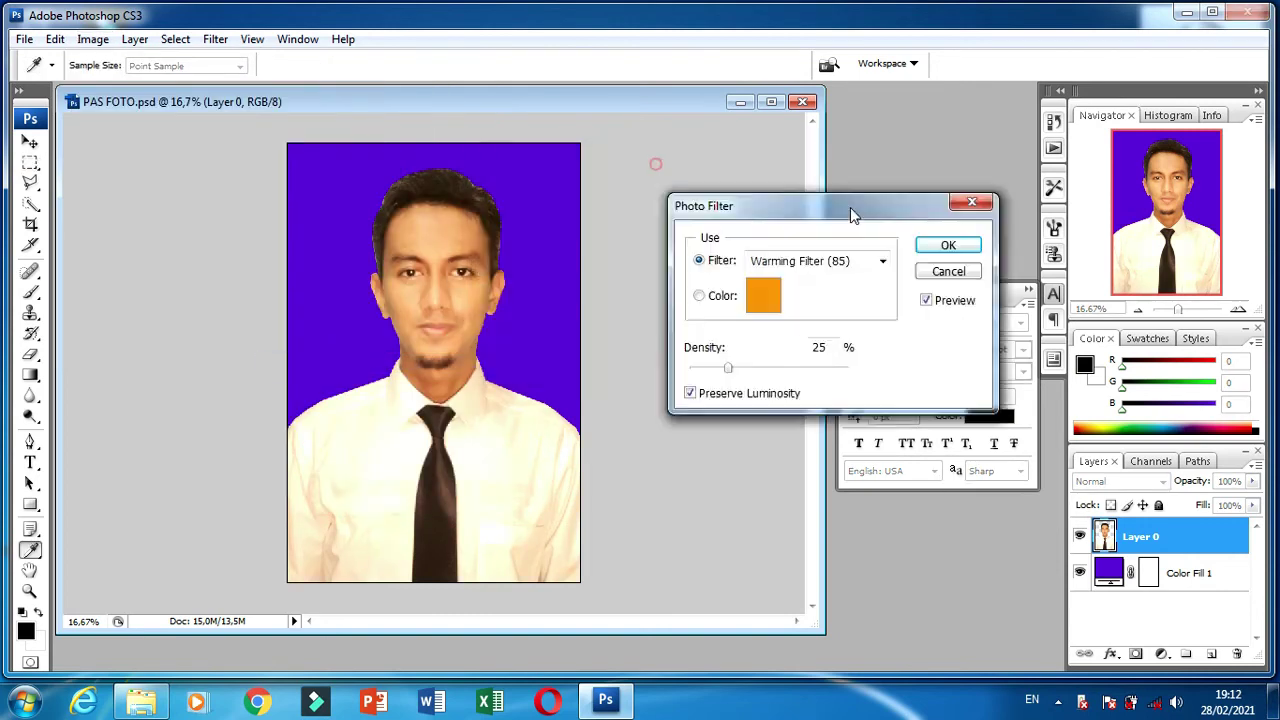
click(882, 265)
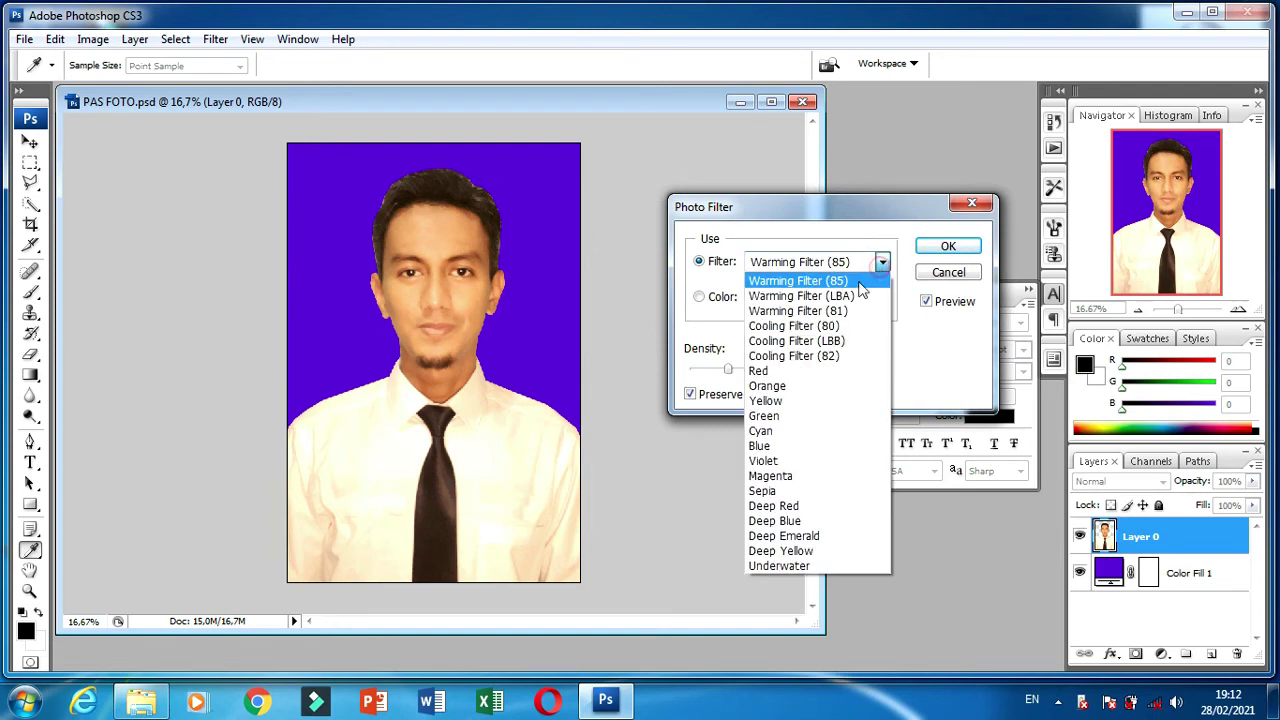
click(790, 445)
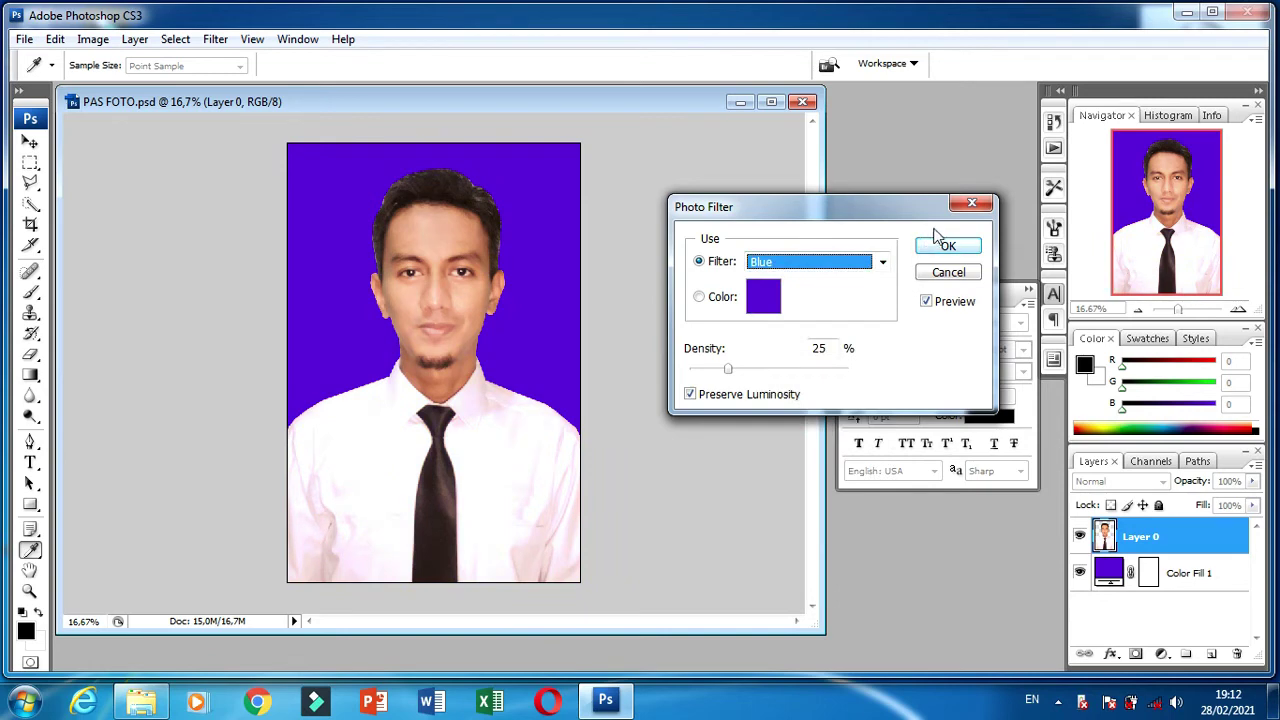
click(956, 256)
click(948, 250)
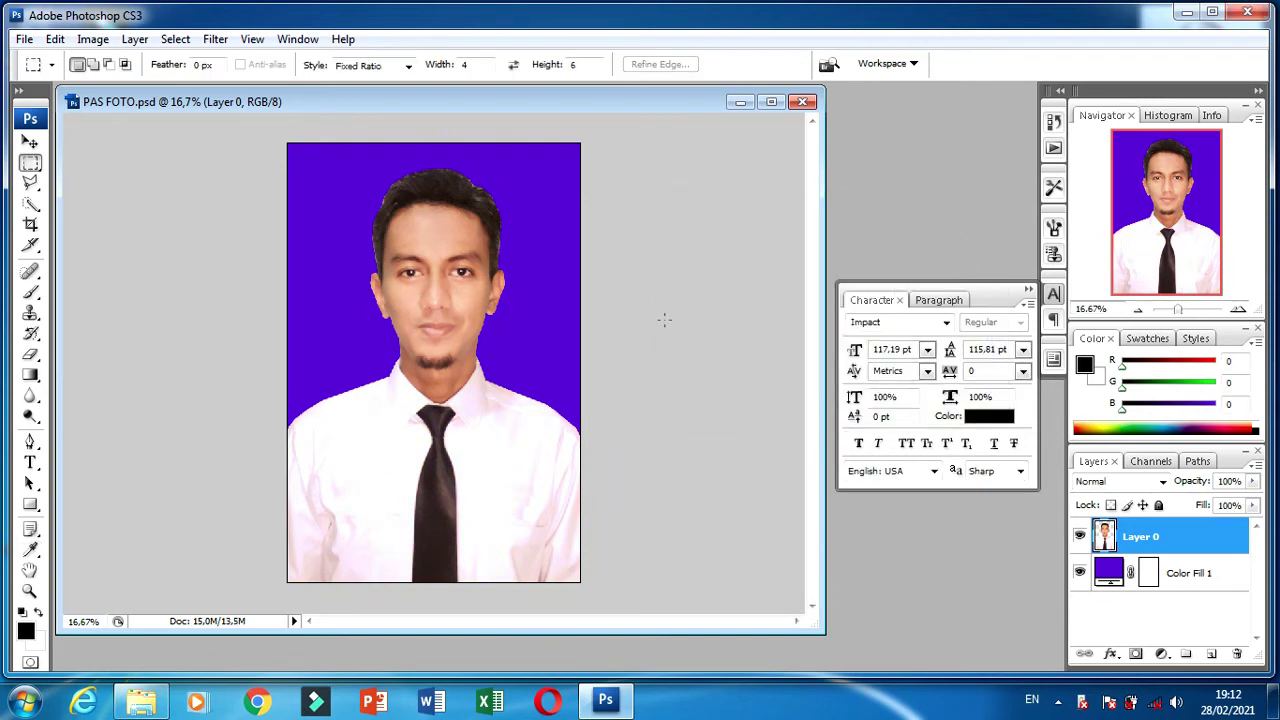
Apply the Blue Photo Filter a second time to further whiten the shirt.
click(95, 40)
mouse_move(121, 87)
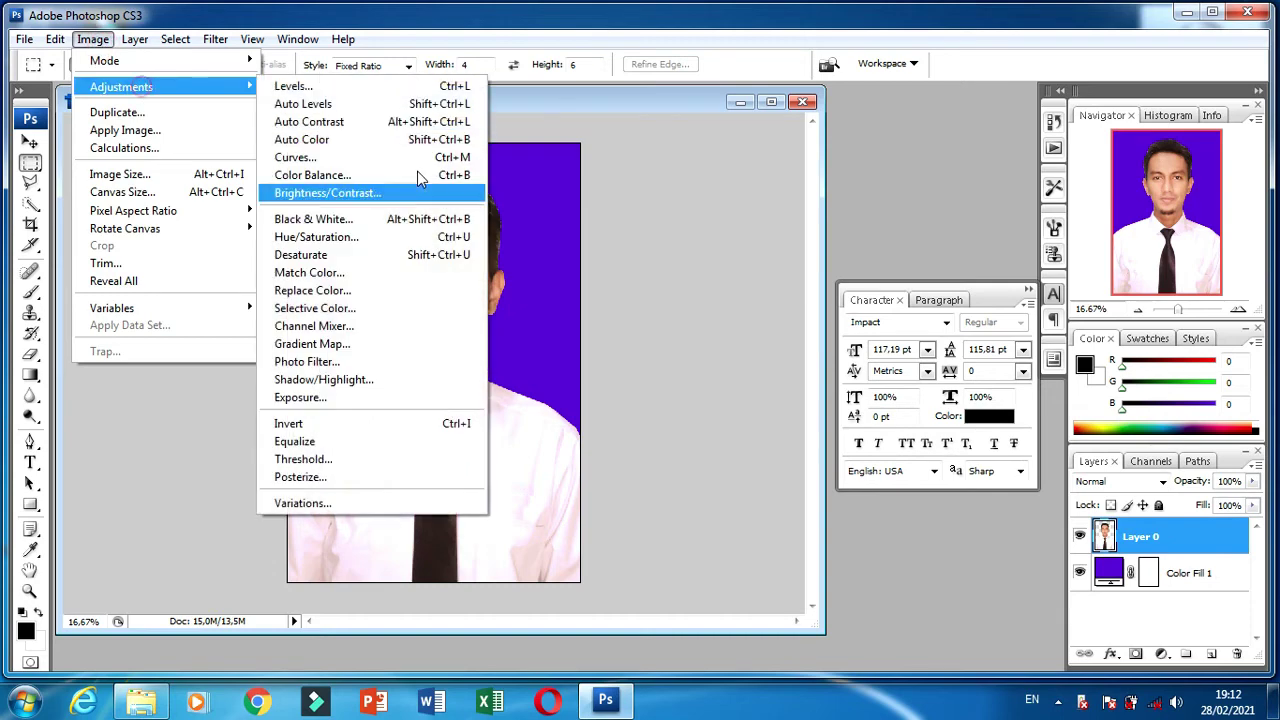
click(400, 361)
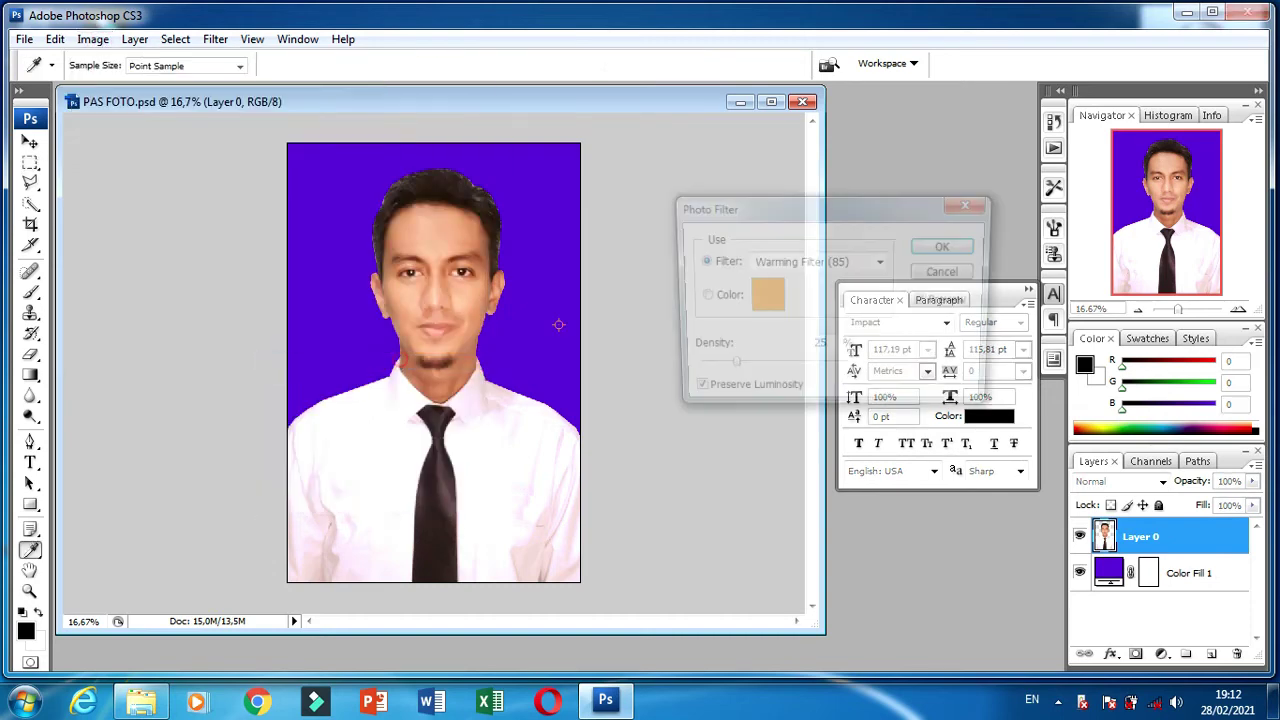
click(880, 262)
click(809, 450)
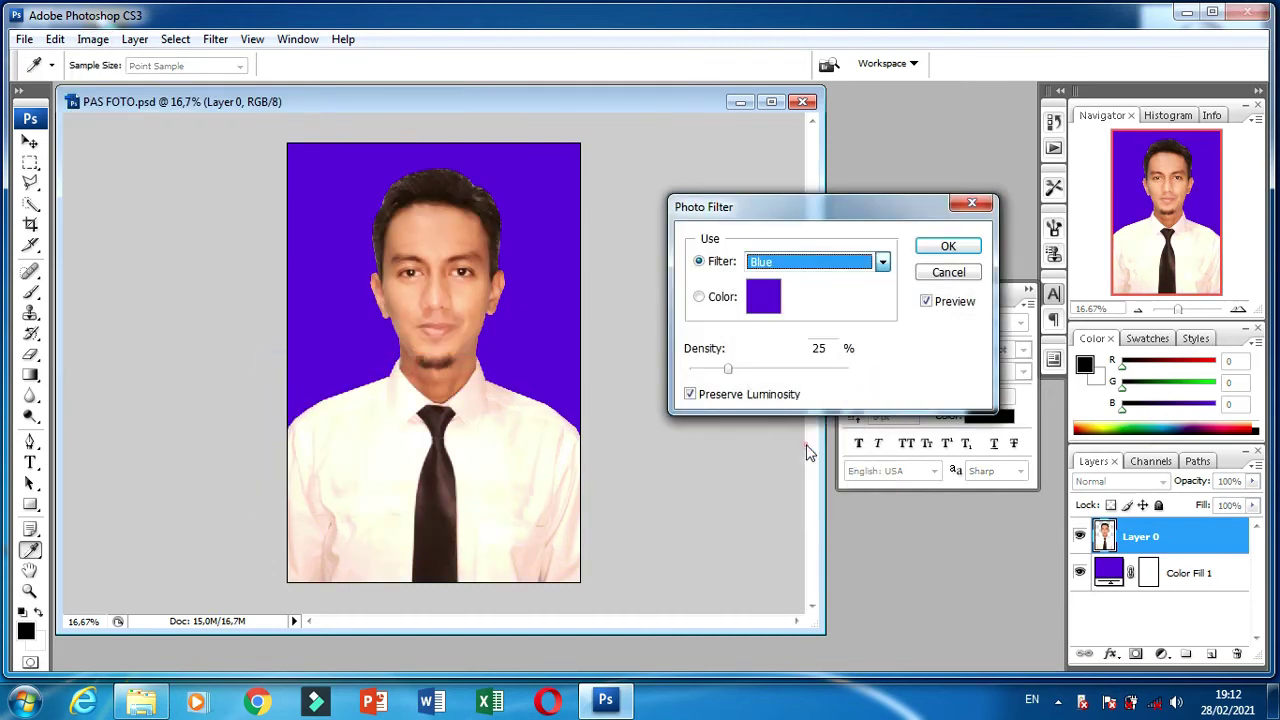
click(948, 252)
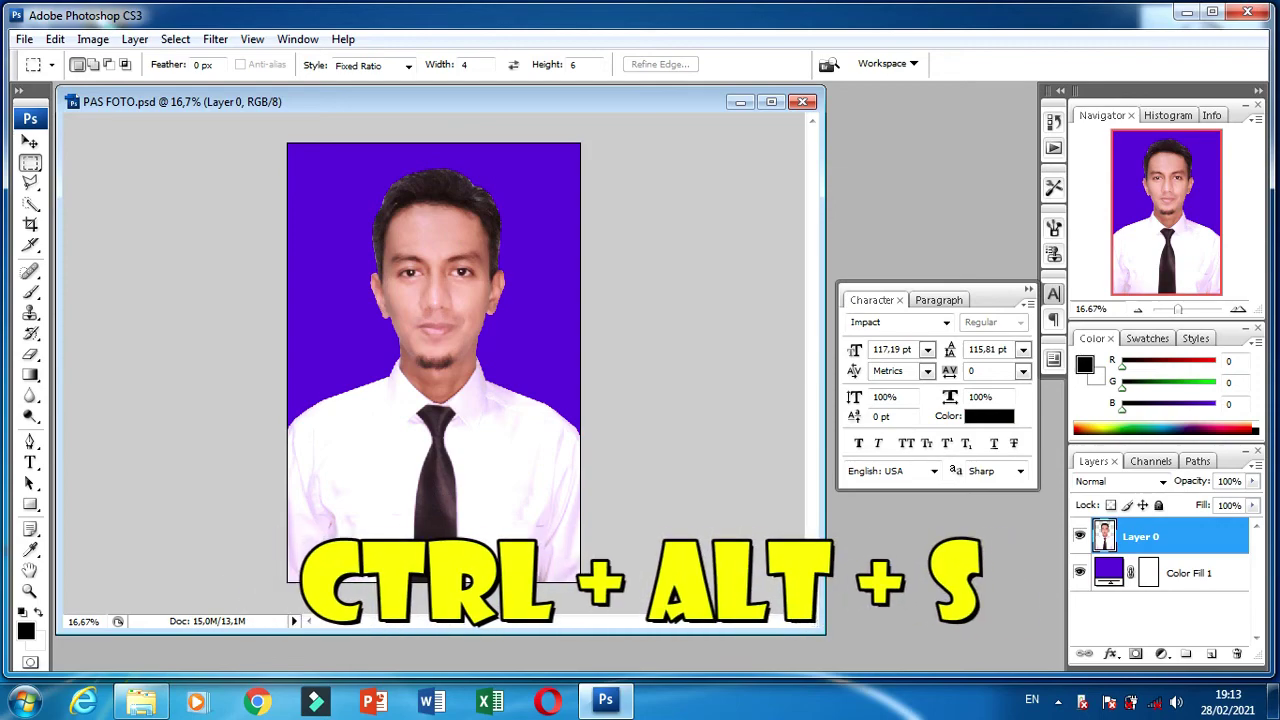
Save a copy as PAS FOTO 4x6.psd with maximum compatibility.
key(ctrl+alt+s)
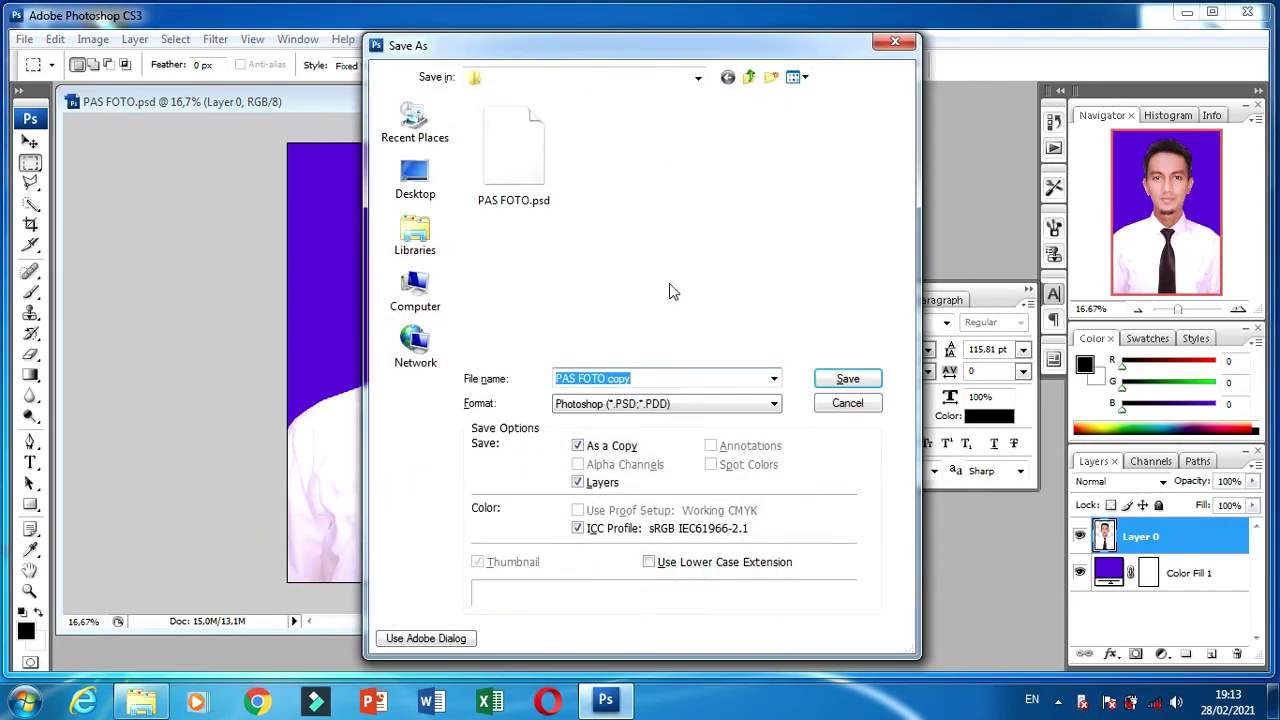
double_click(616, 379)
text(4)
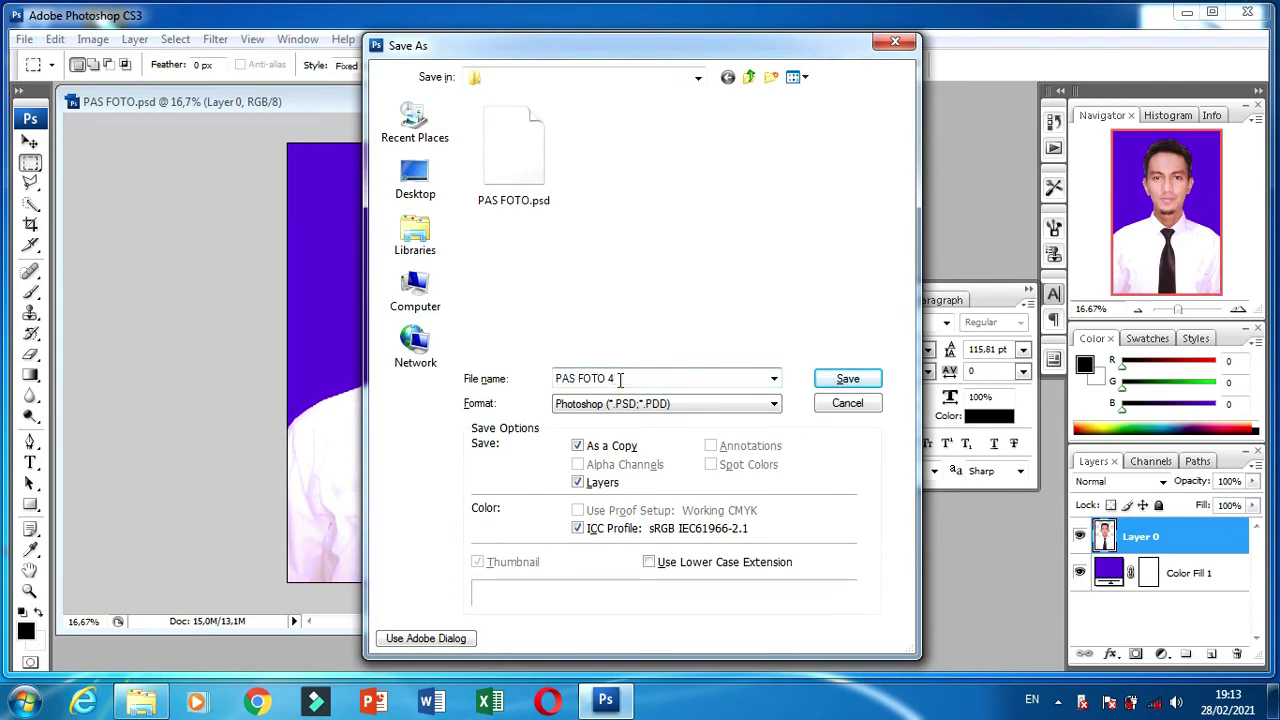
text(x6)
click(845, 381)
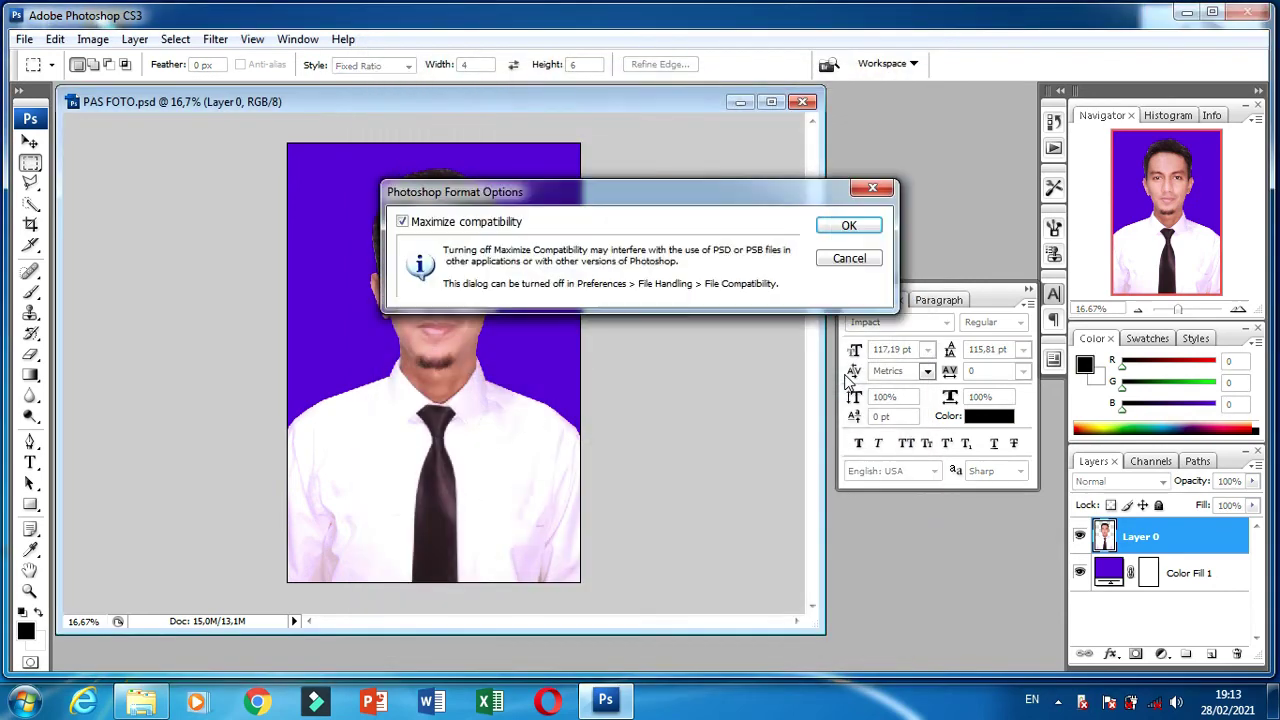
click(848, 227)
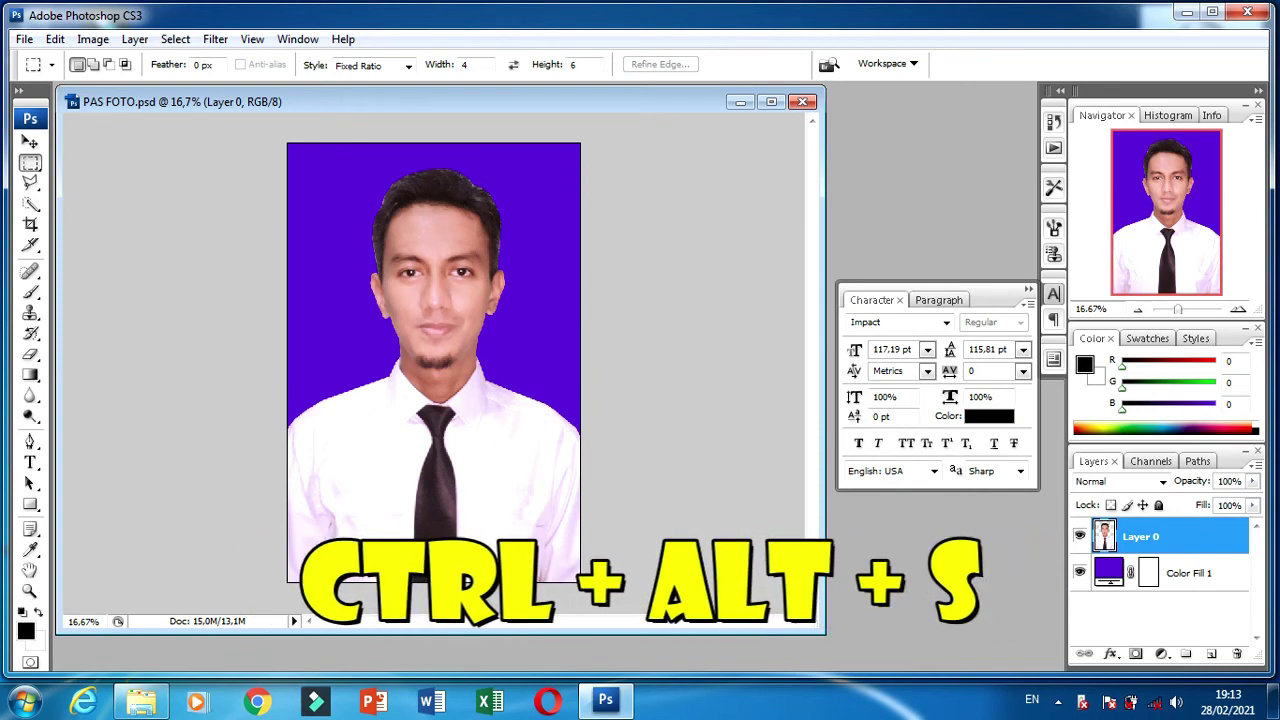
Save a JPEG copy named PAS FOTO 4x6.JPG with quality lowered to 10.
key(ctrl+alt+s)
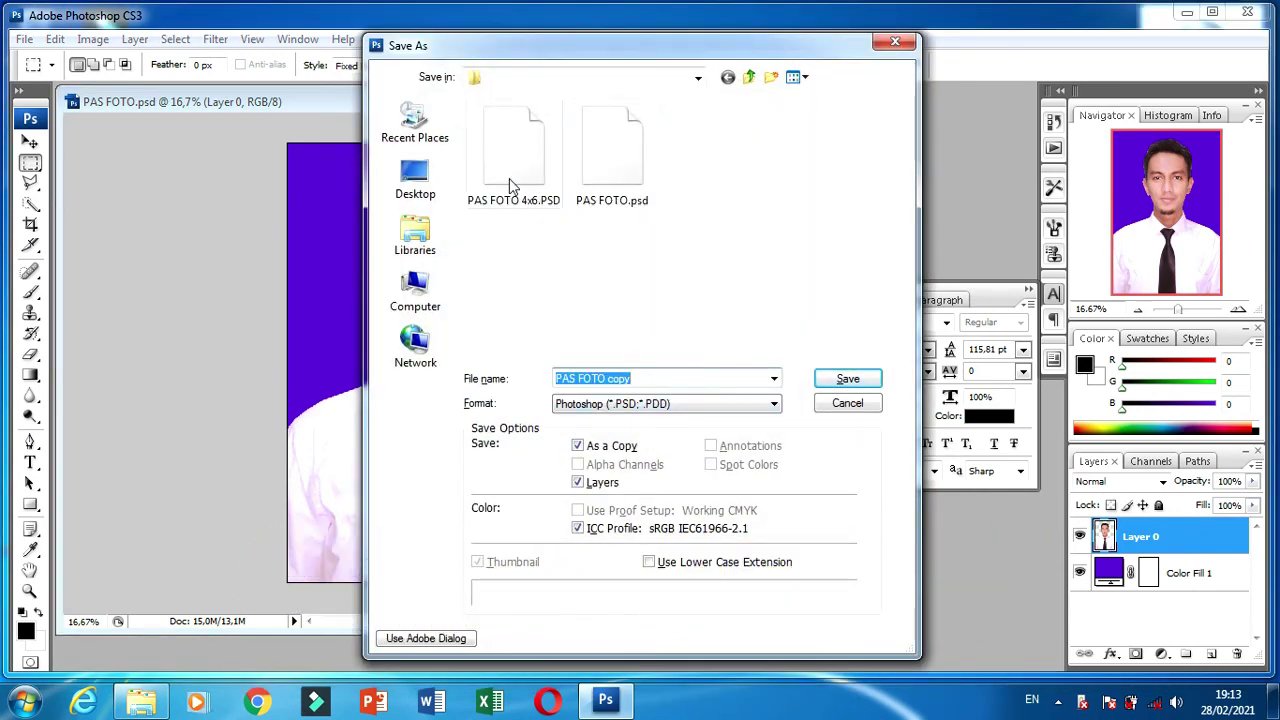
click(501, 176)
click(644, 405)
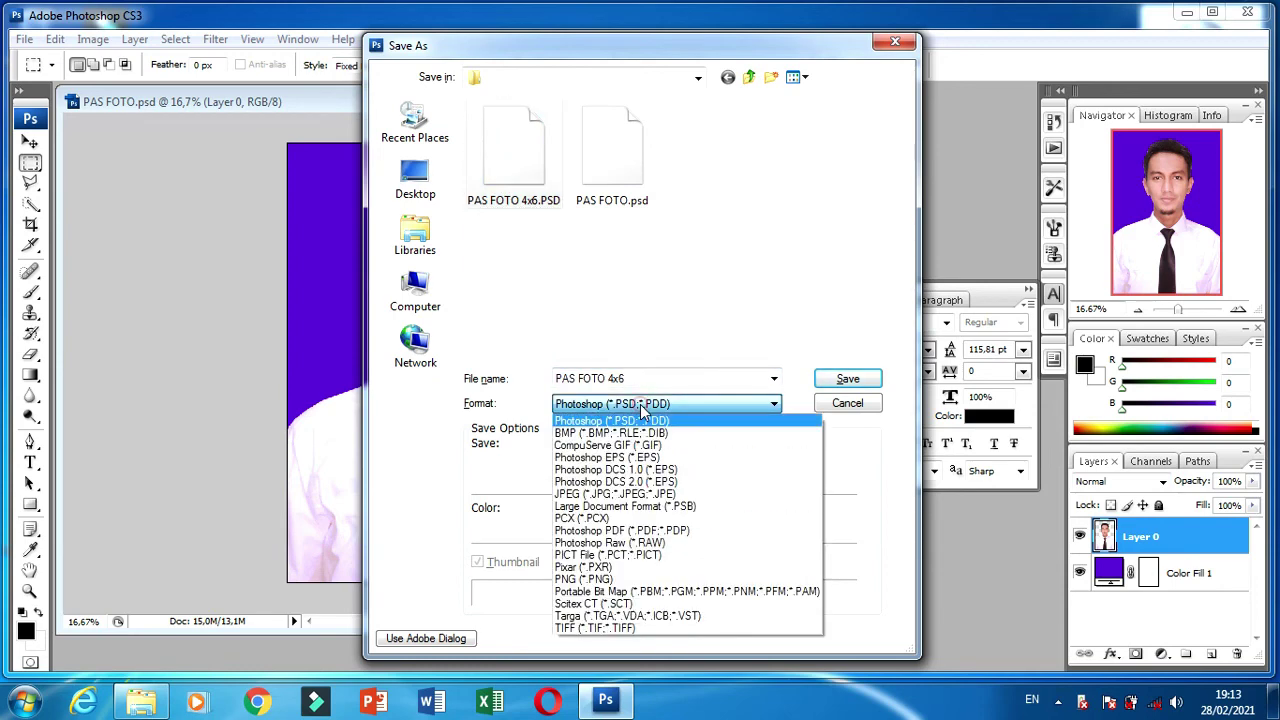
click(638, 494)
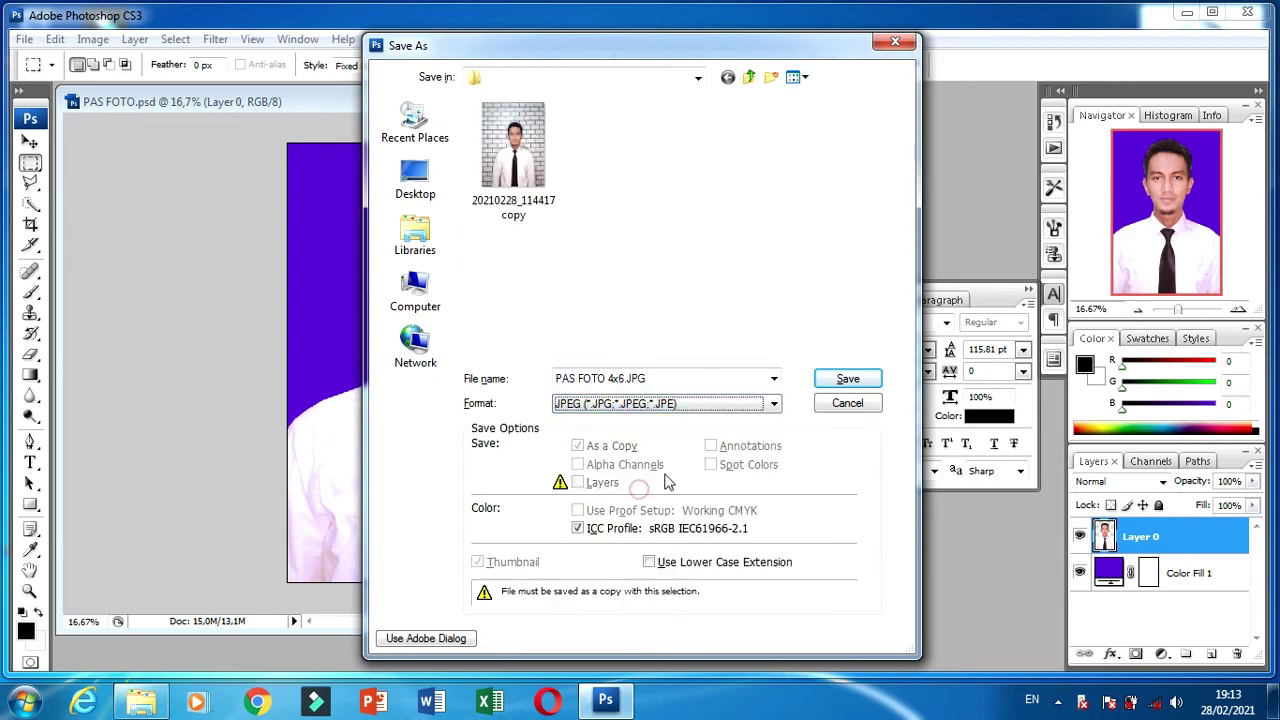
click(830, 381)
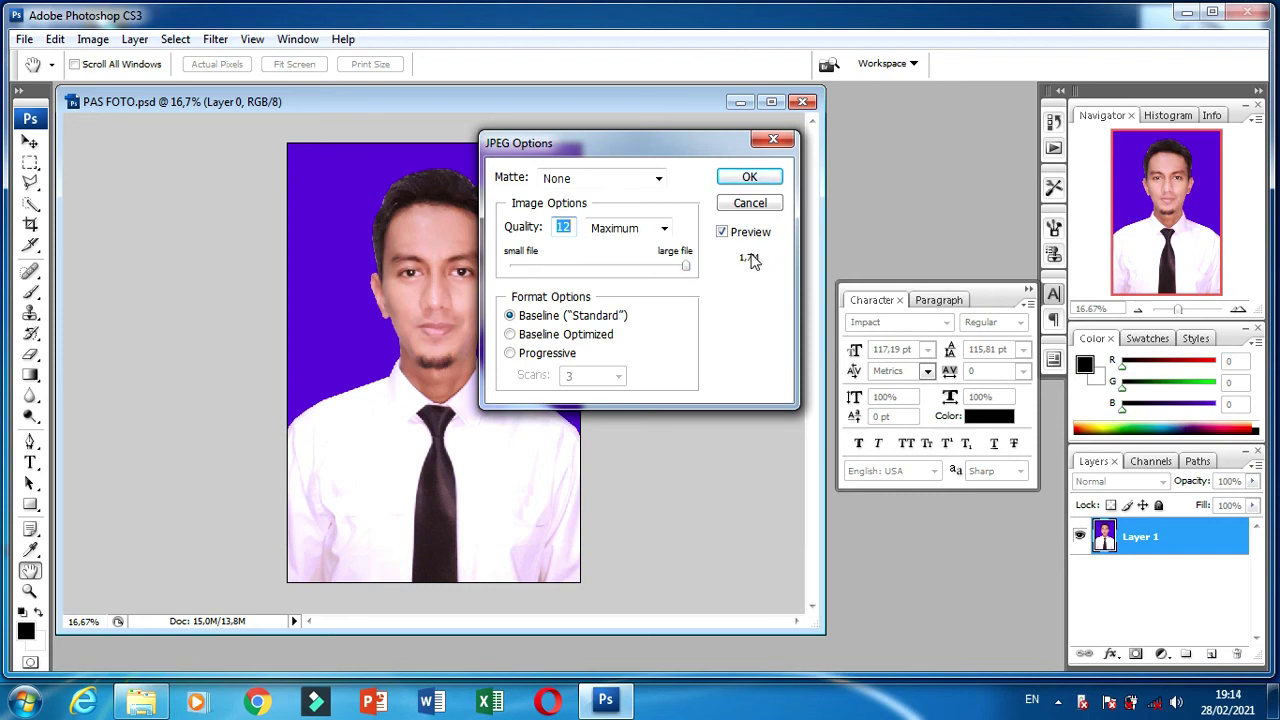
mouse_move(687, 266)
mouse_down()
mouse_move(641, 267)
mouse_move(653, 267)
mouse_up()
click(766, 182)
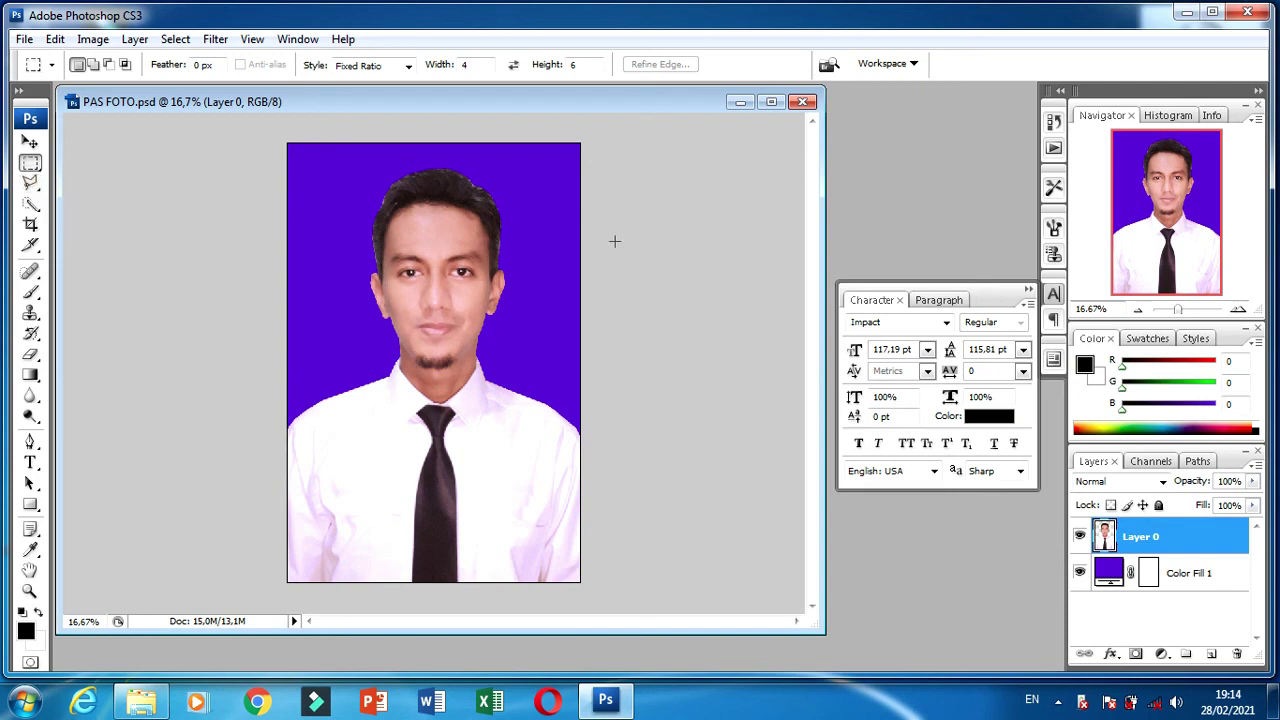
Minimize the Photoshop window to reveal the Windows desktop.
click(1184, 13)
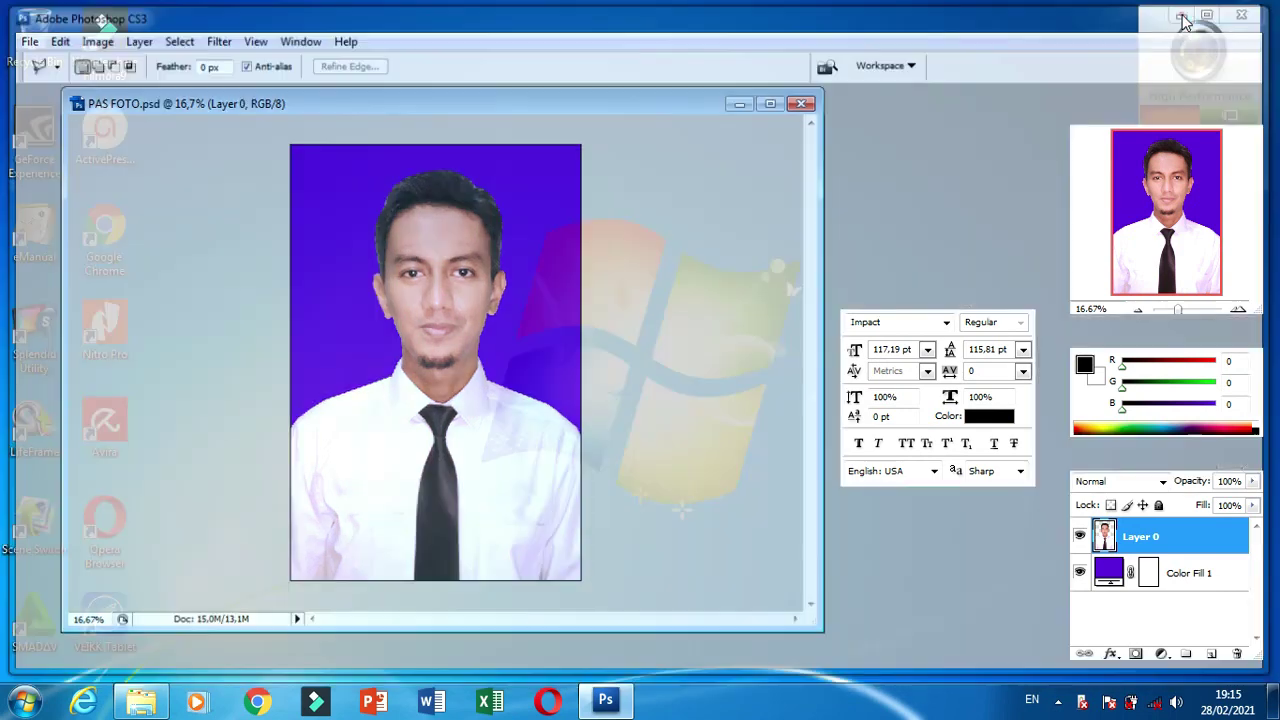